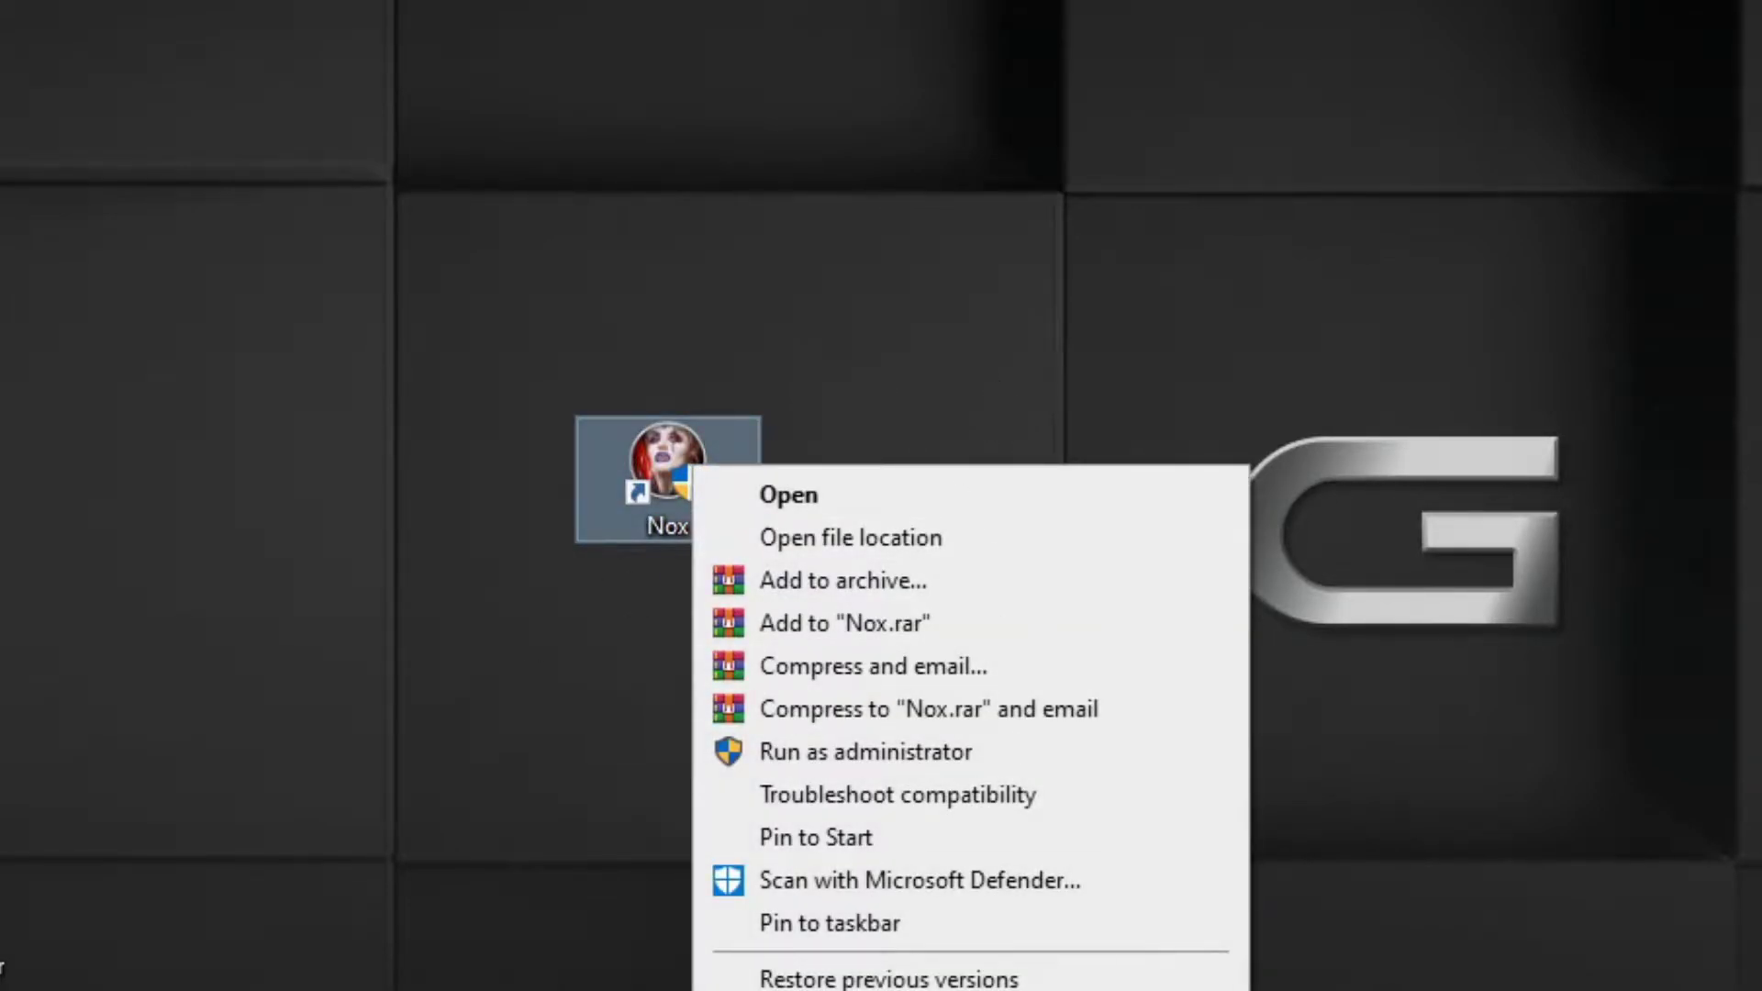
Open the Nox shortcut's Properties showing target C:\GOG Games\Nox\NOX.EXE and move the dialog to the top
key(r)
drag(1034, 494, 872, 41)
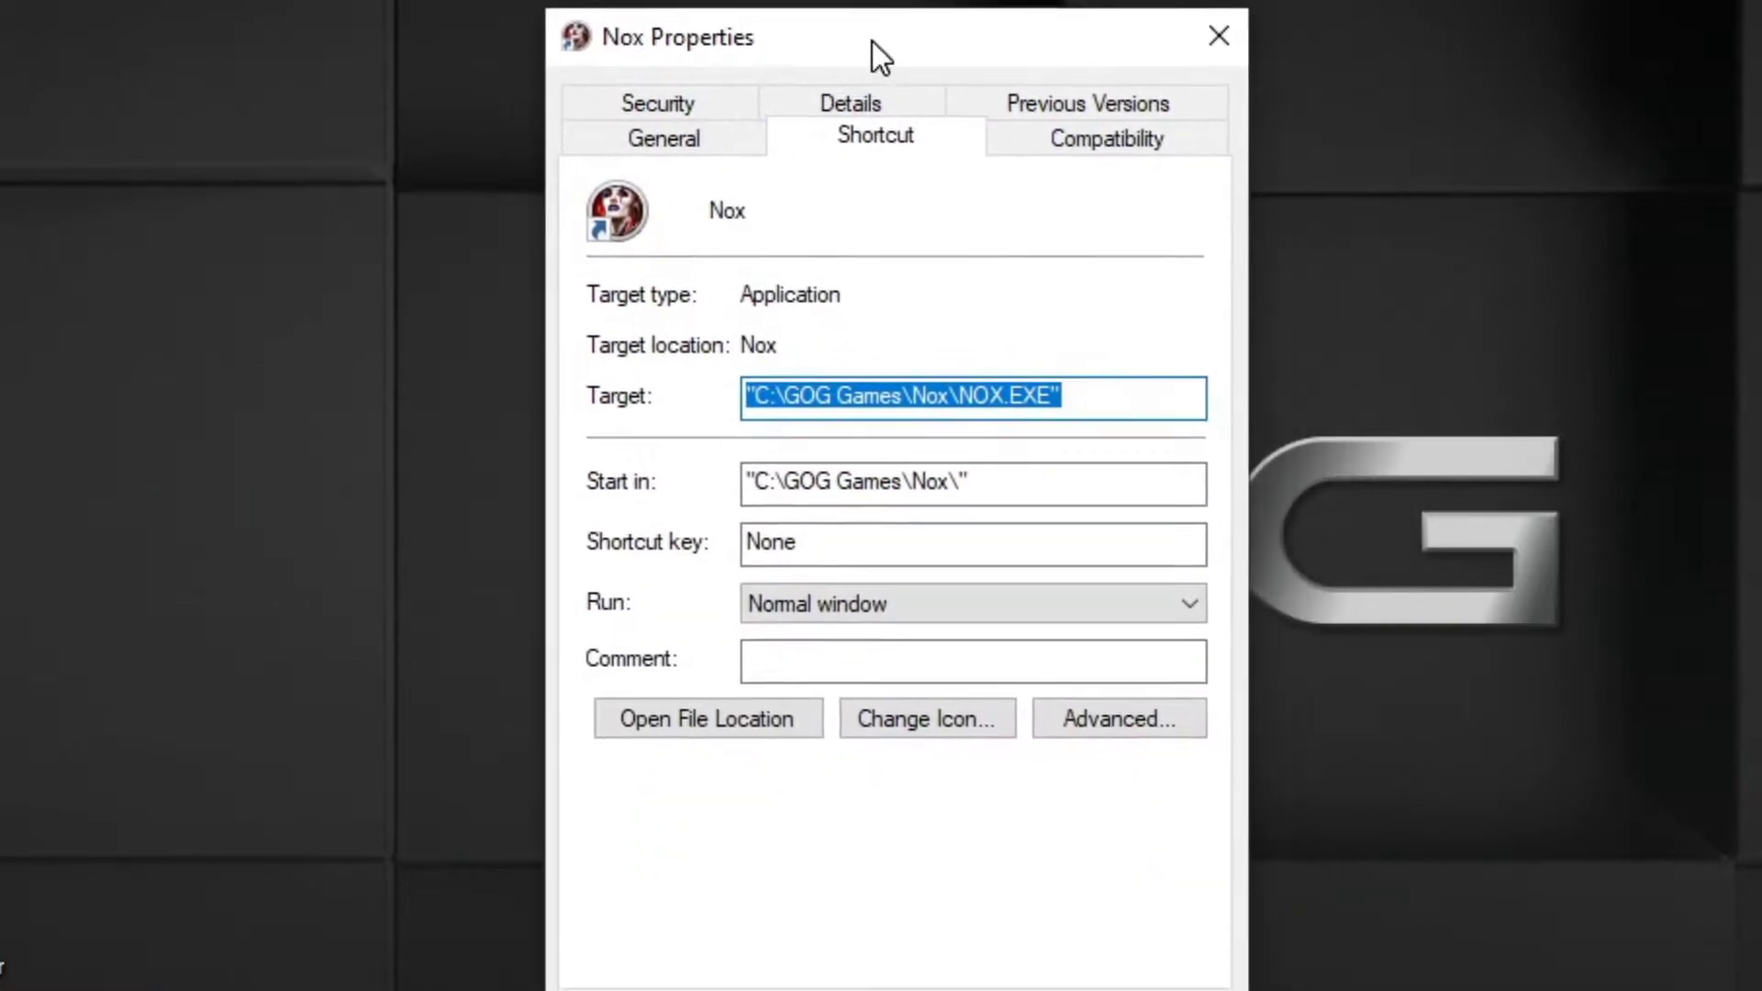
From the Nox install folder, run unins000 to remove Nox completely while keeping saved games
click(737, 721)
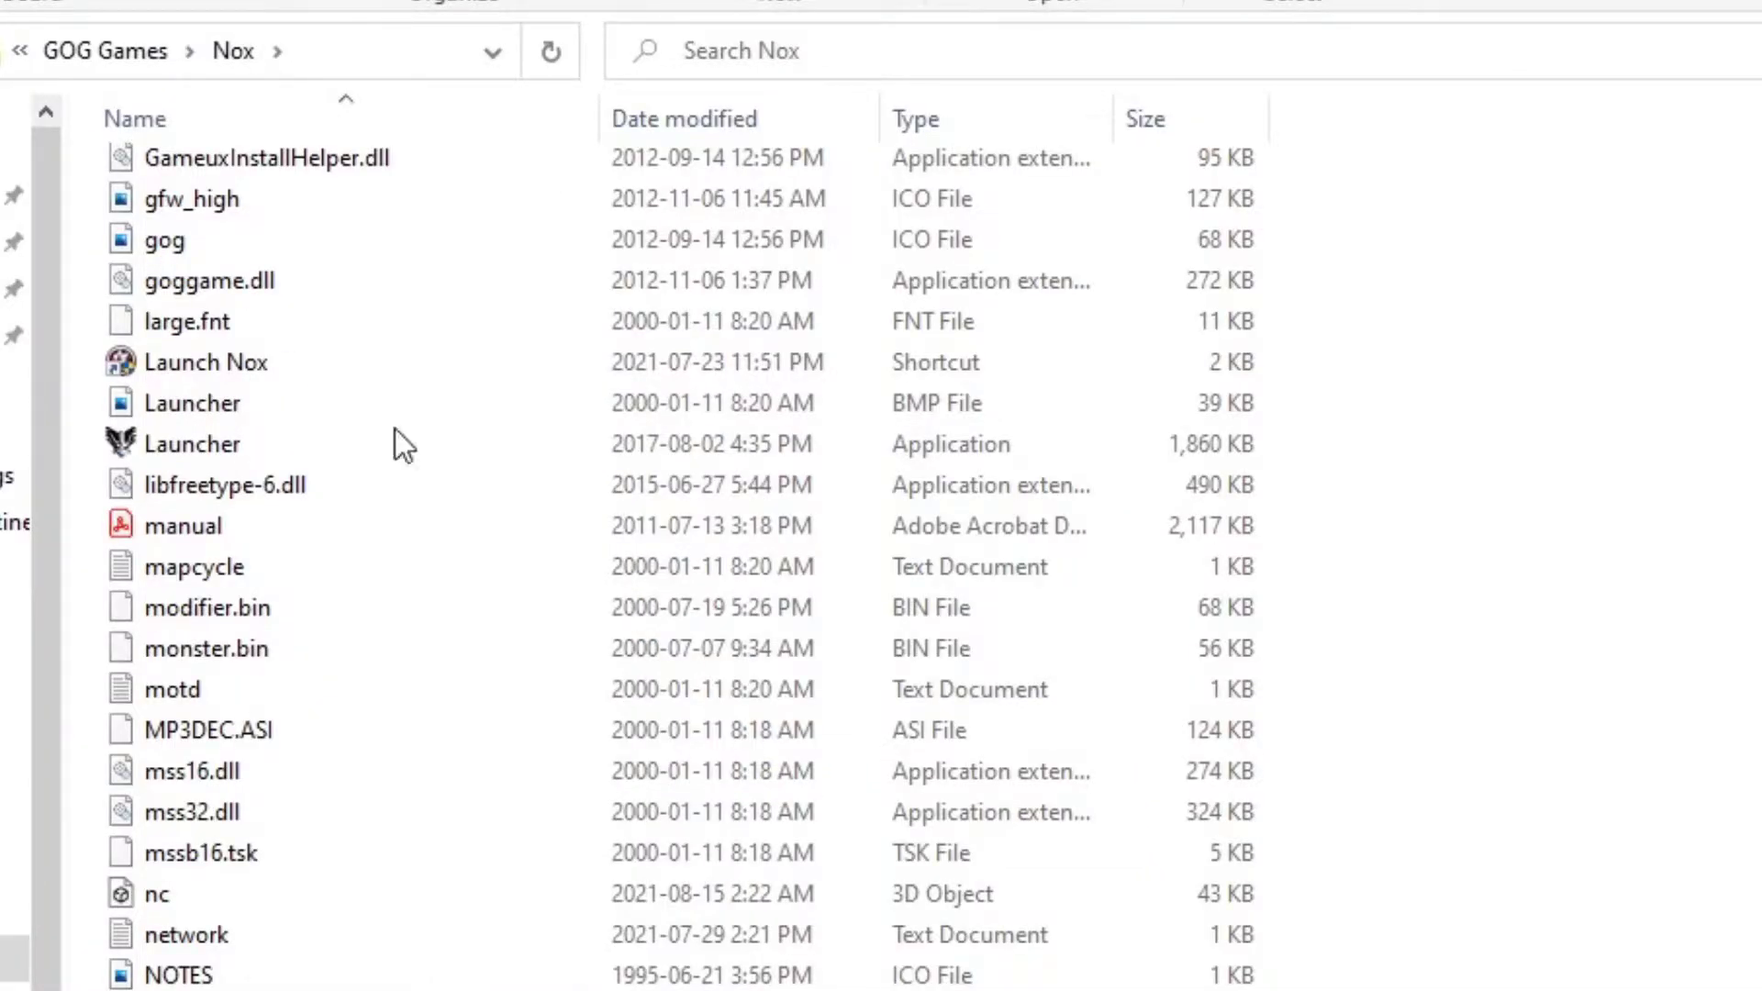
scroll(266, 807, down, 10)
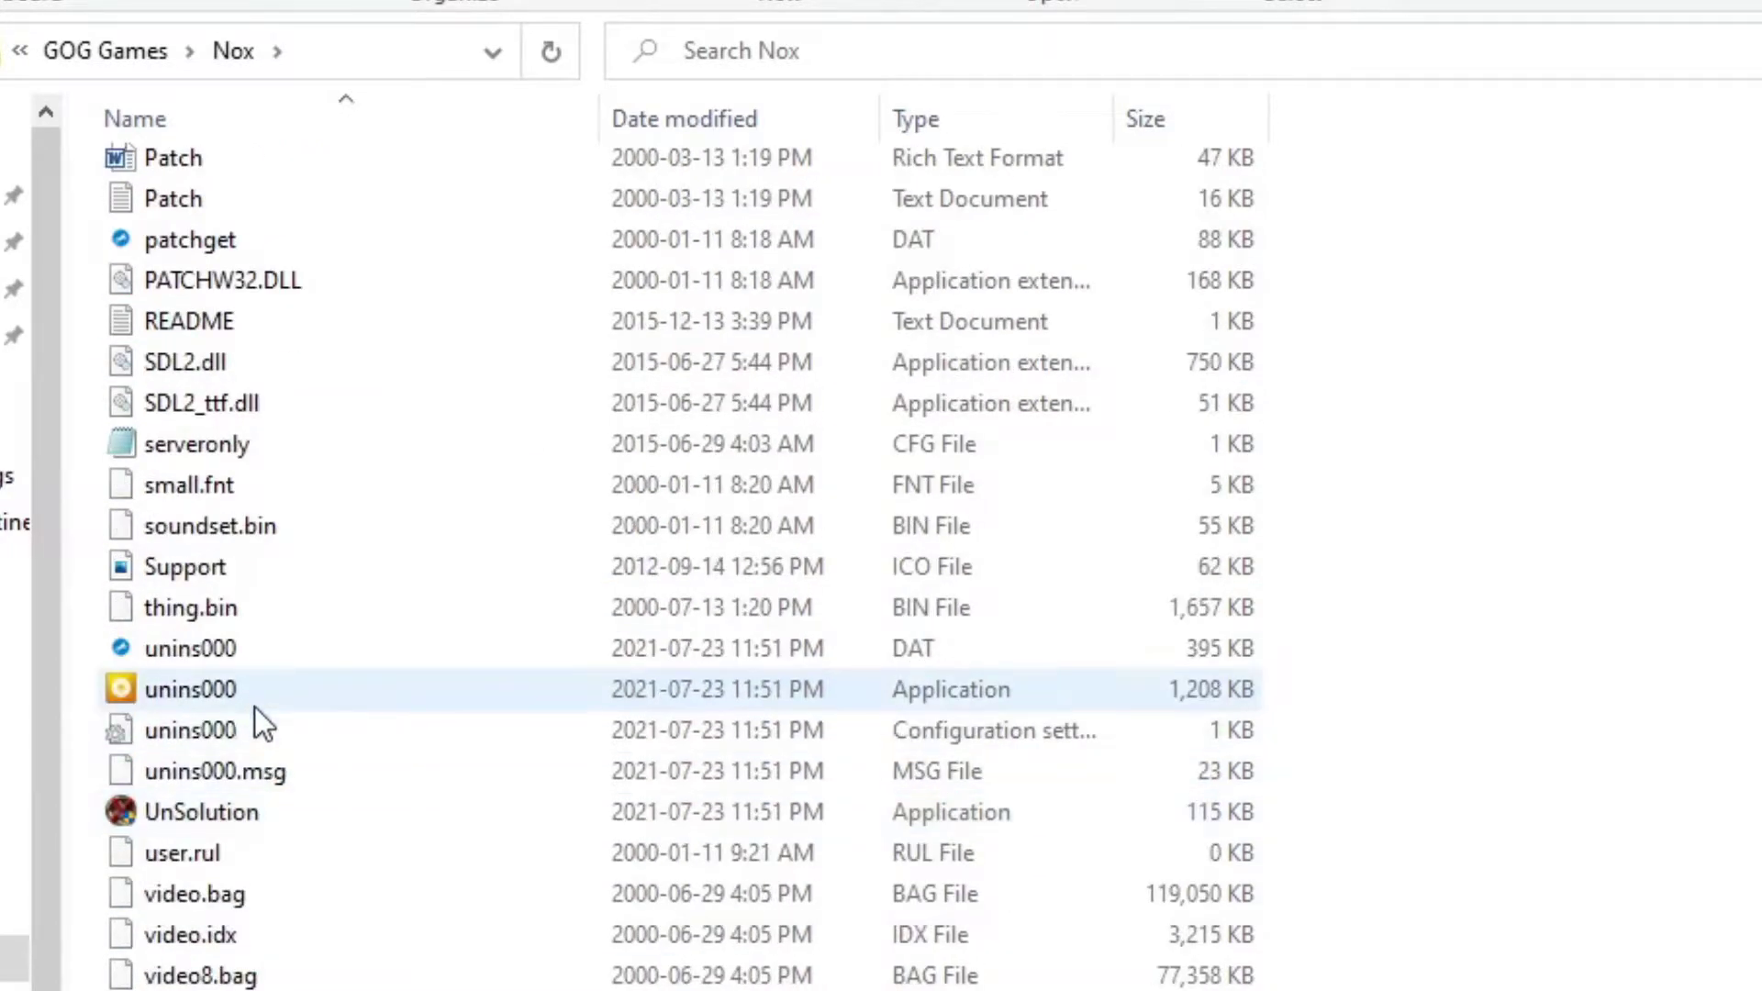
double_click(256, 695)
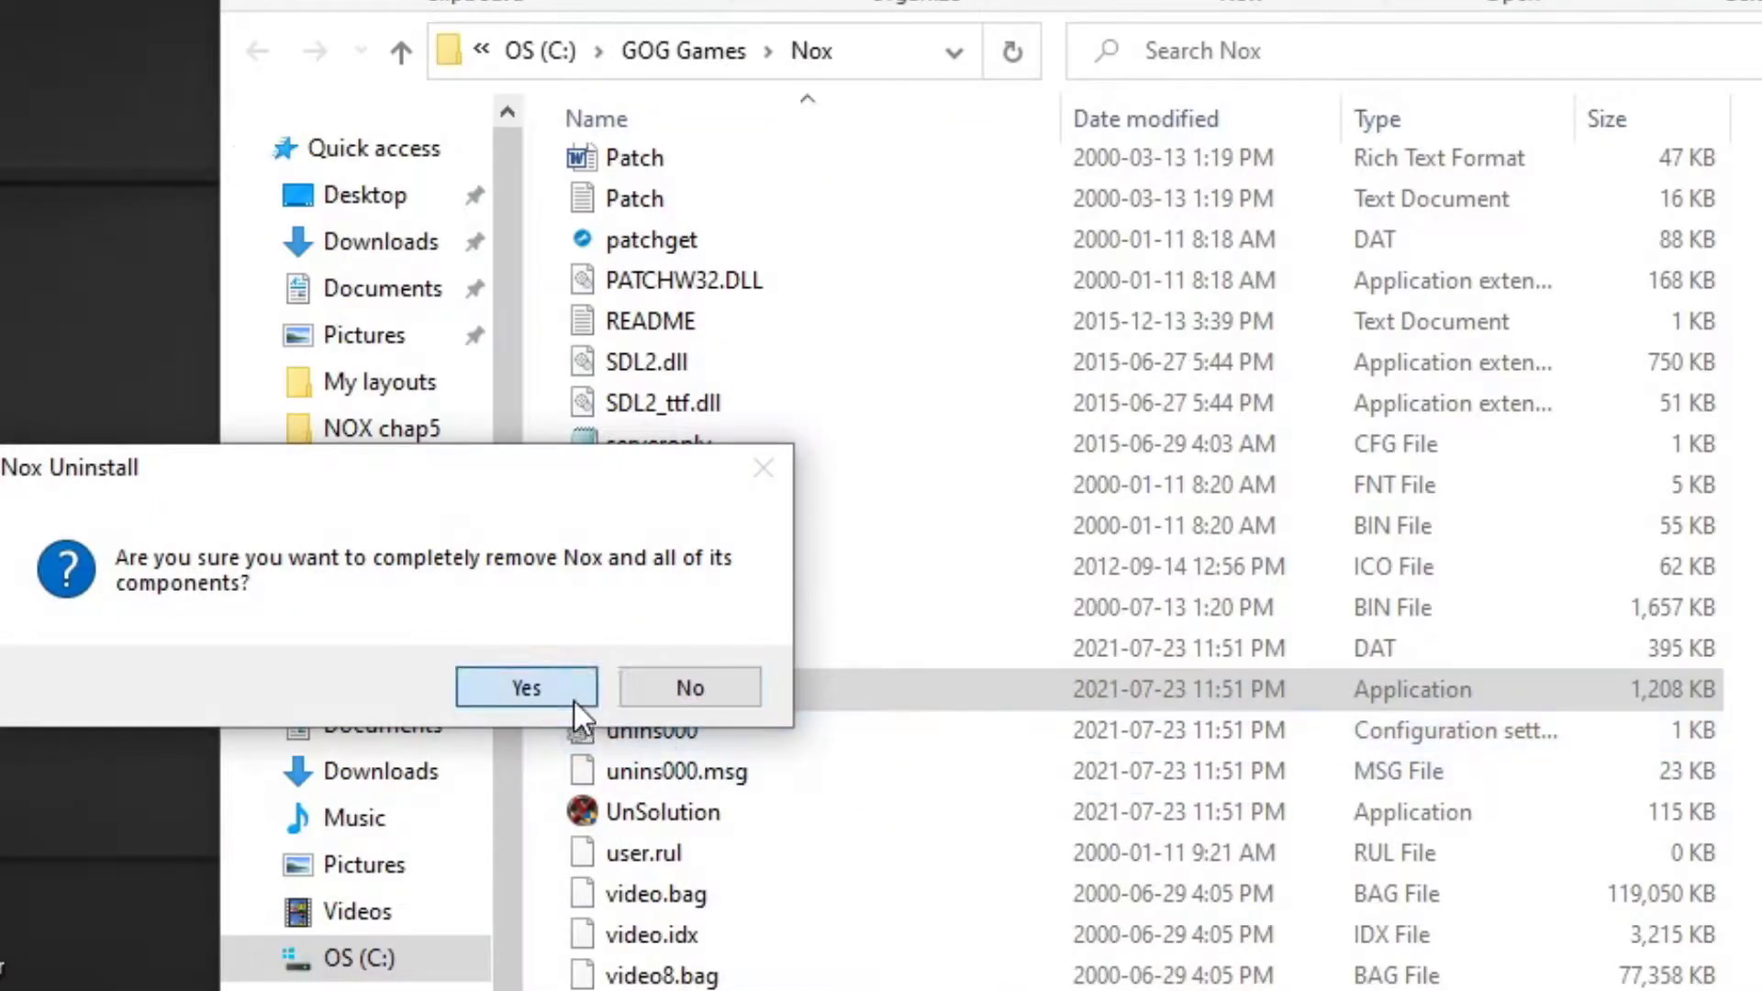
click(573, 700)
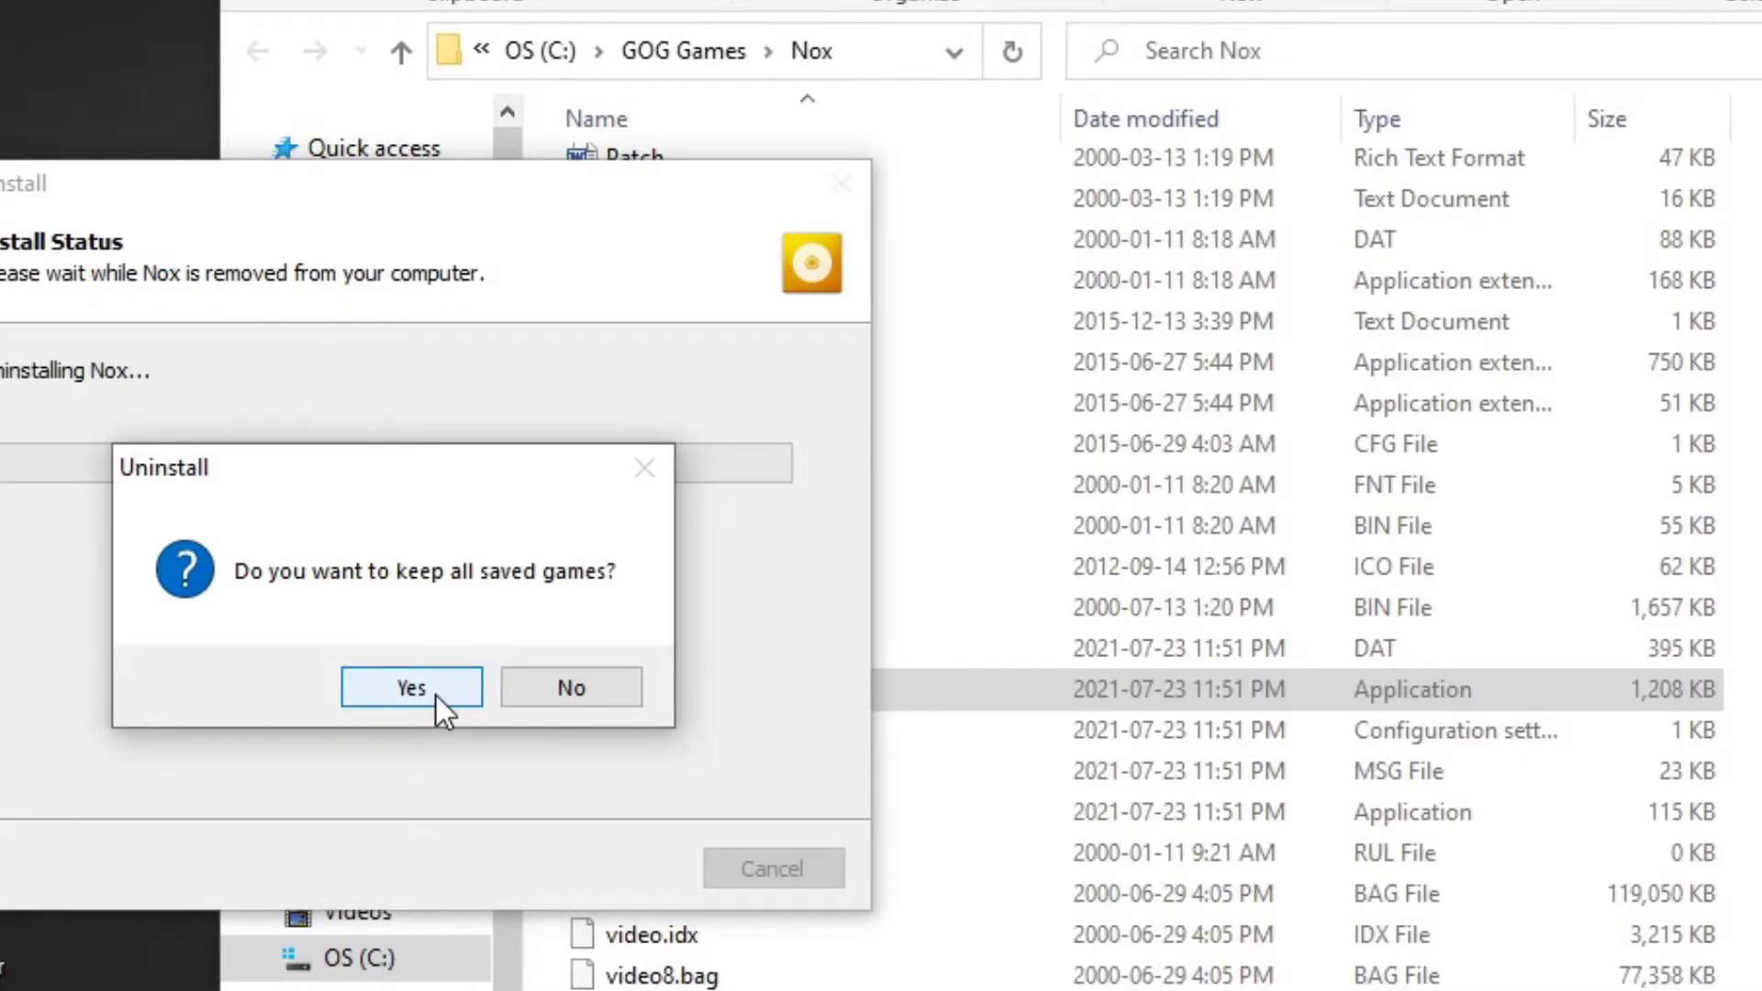
click(411, 689)
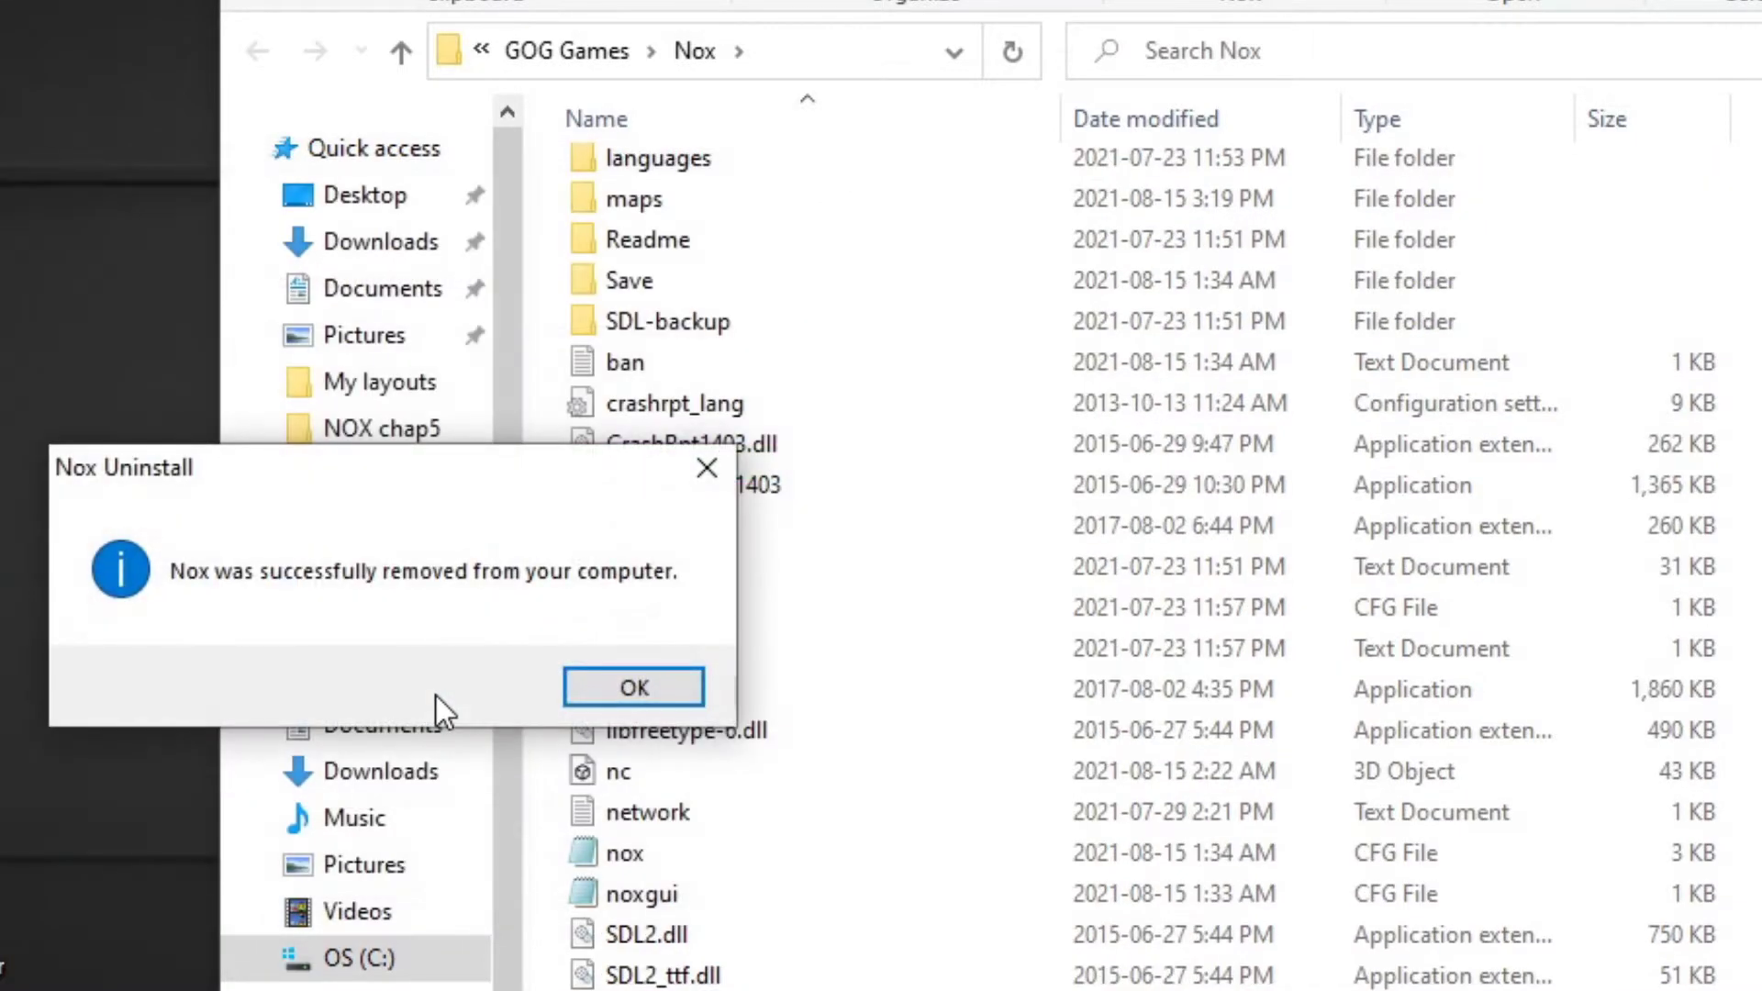
Dismiss the removal message and inspect the leftover No and Nox folders in GOG Games
click(638, 690)
click(578, 55)
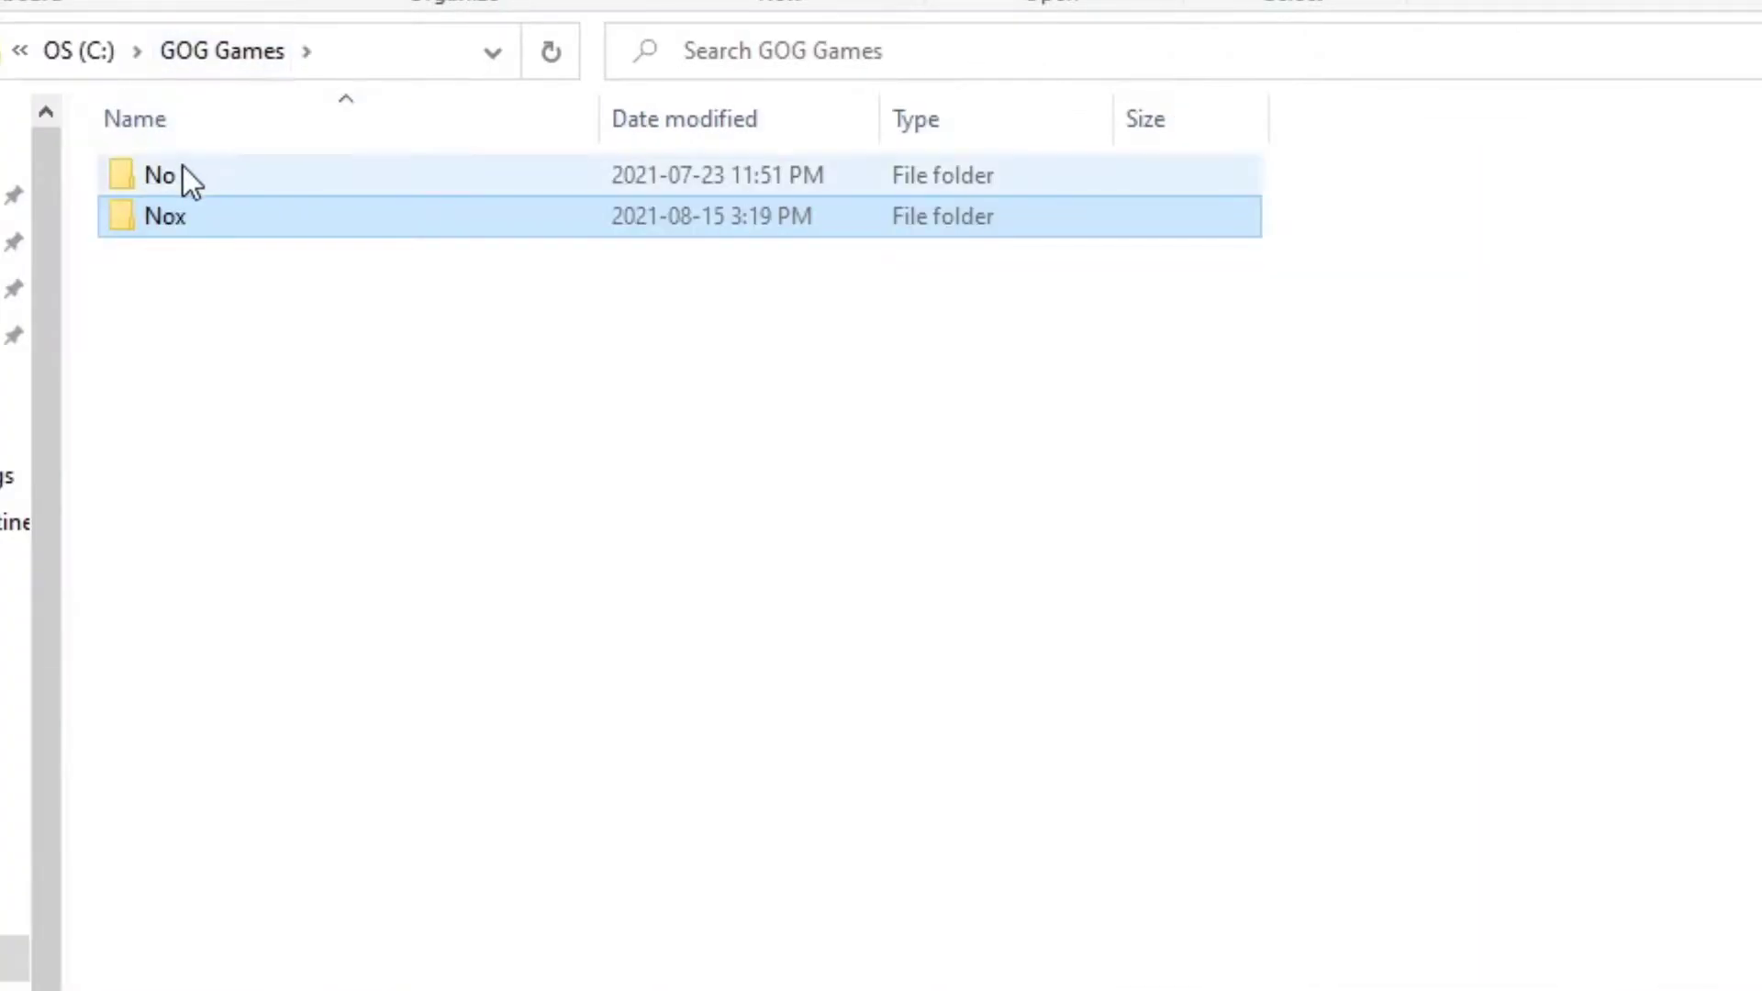
click(204, 56)
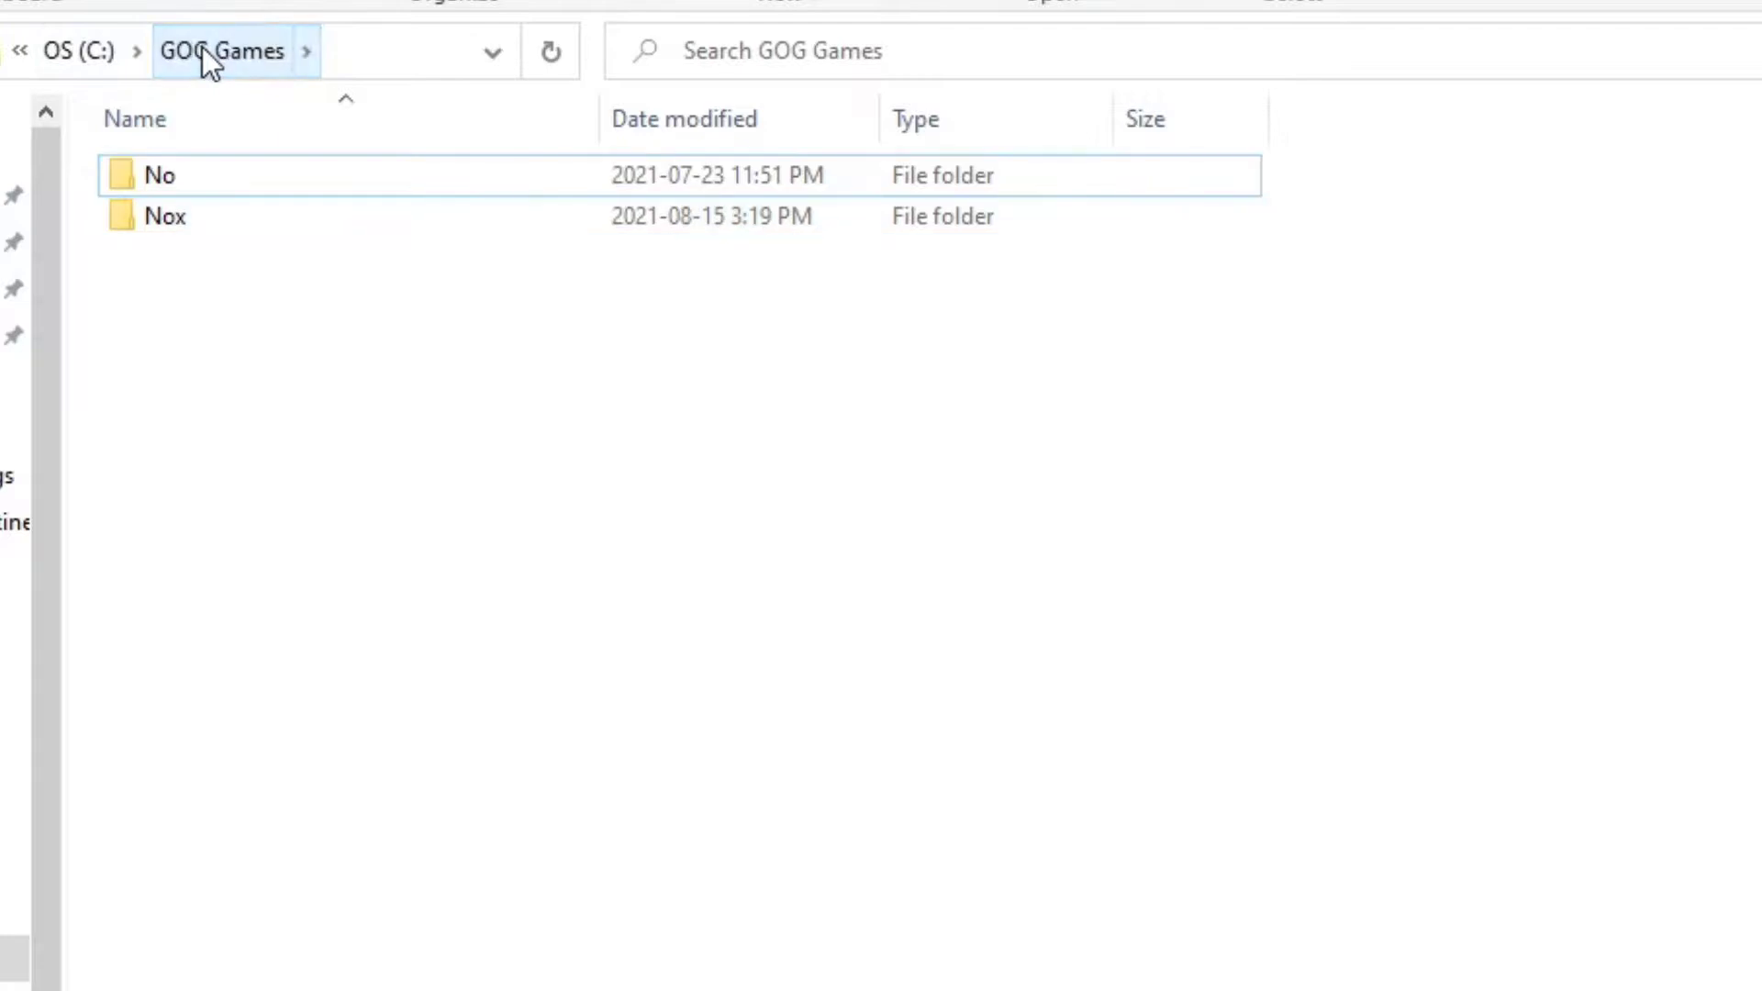
double_click(198, 165)
click(128, 50)
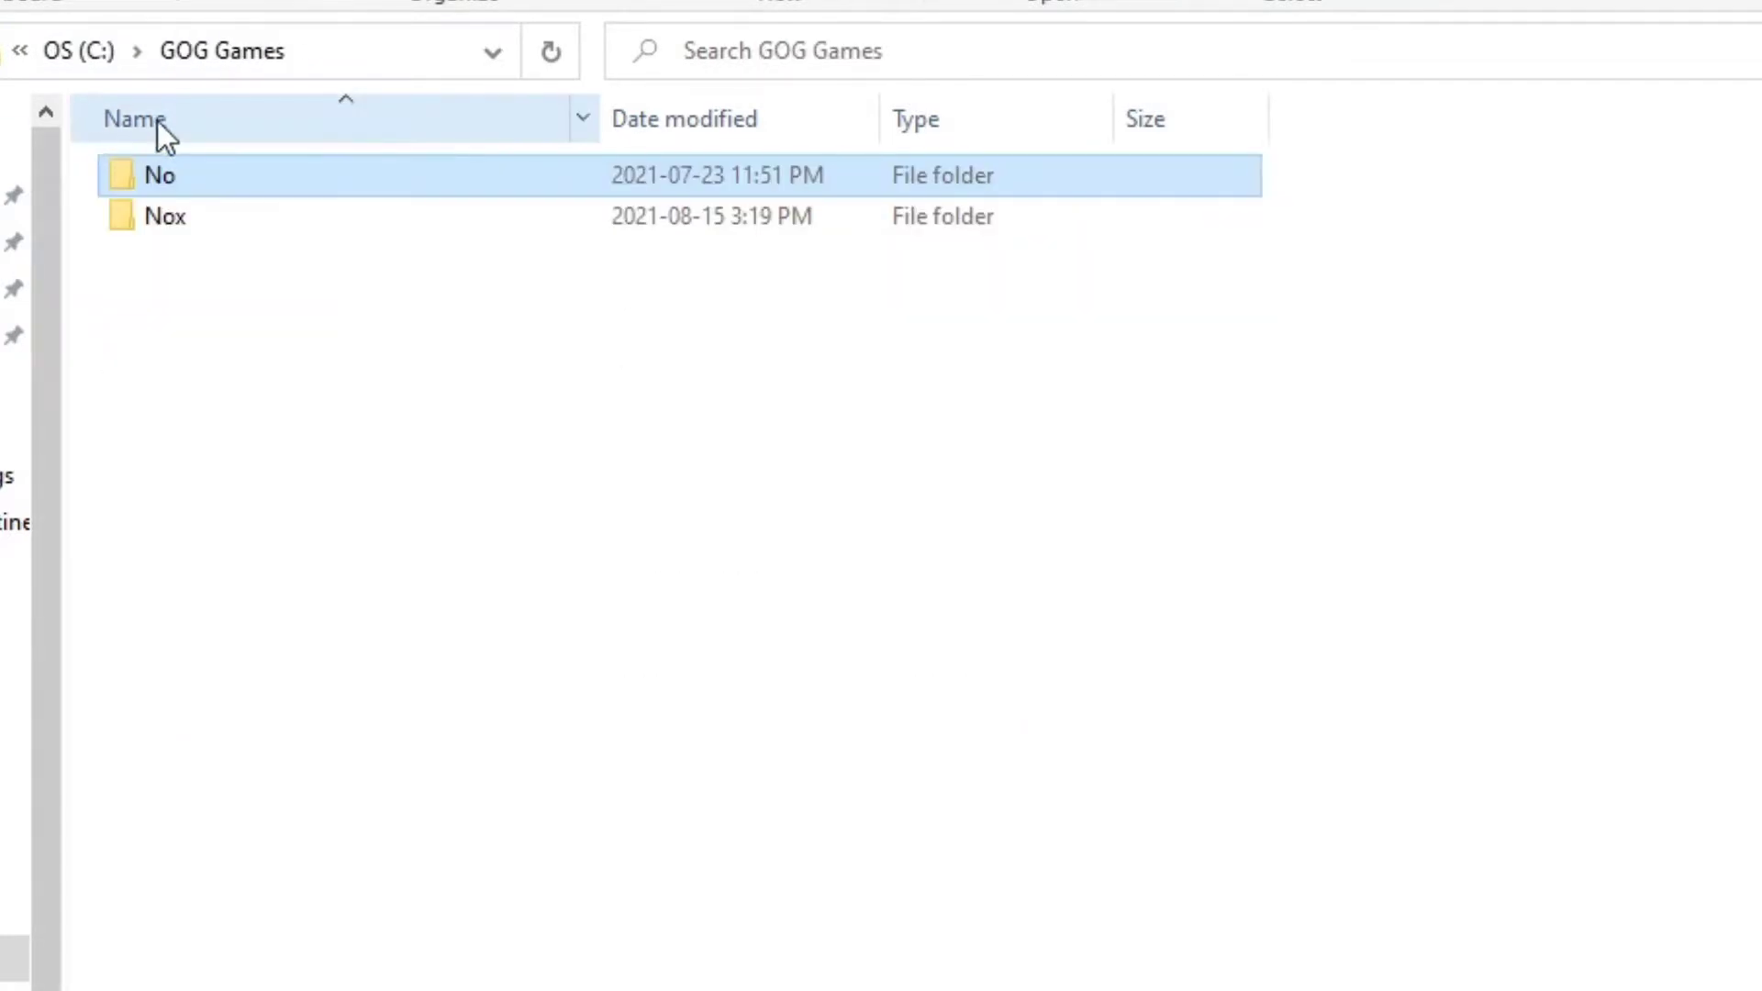
click(189, 203)
double_click(189, 202)
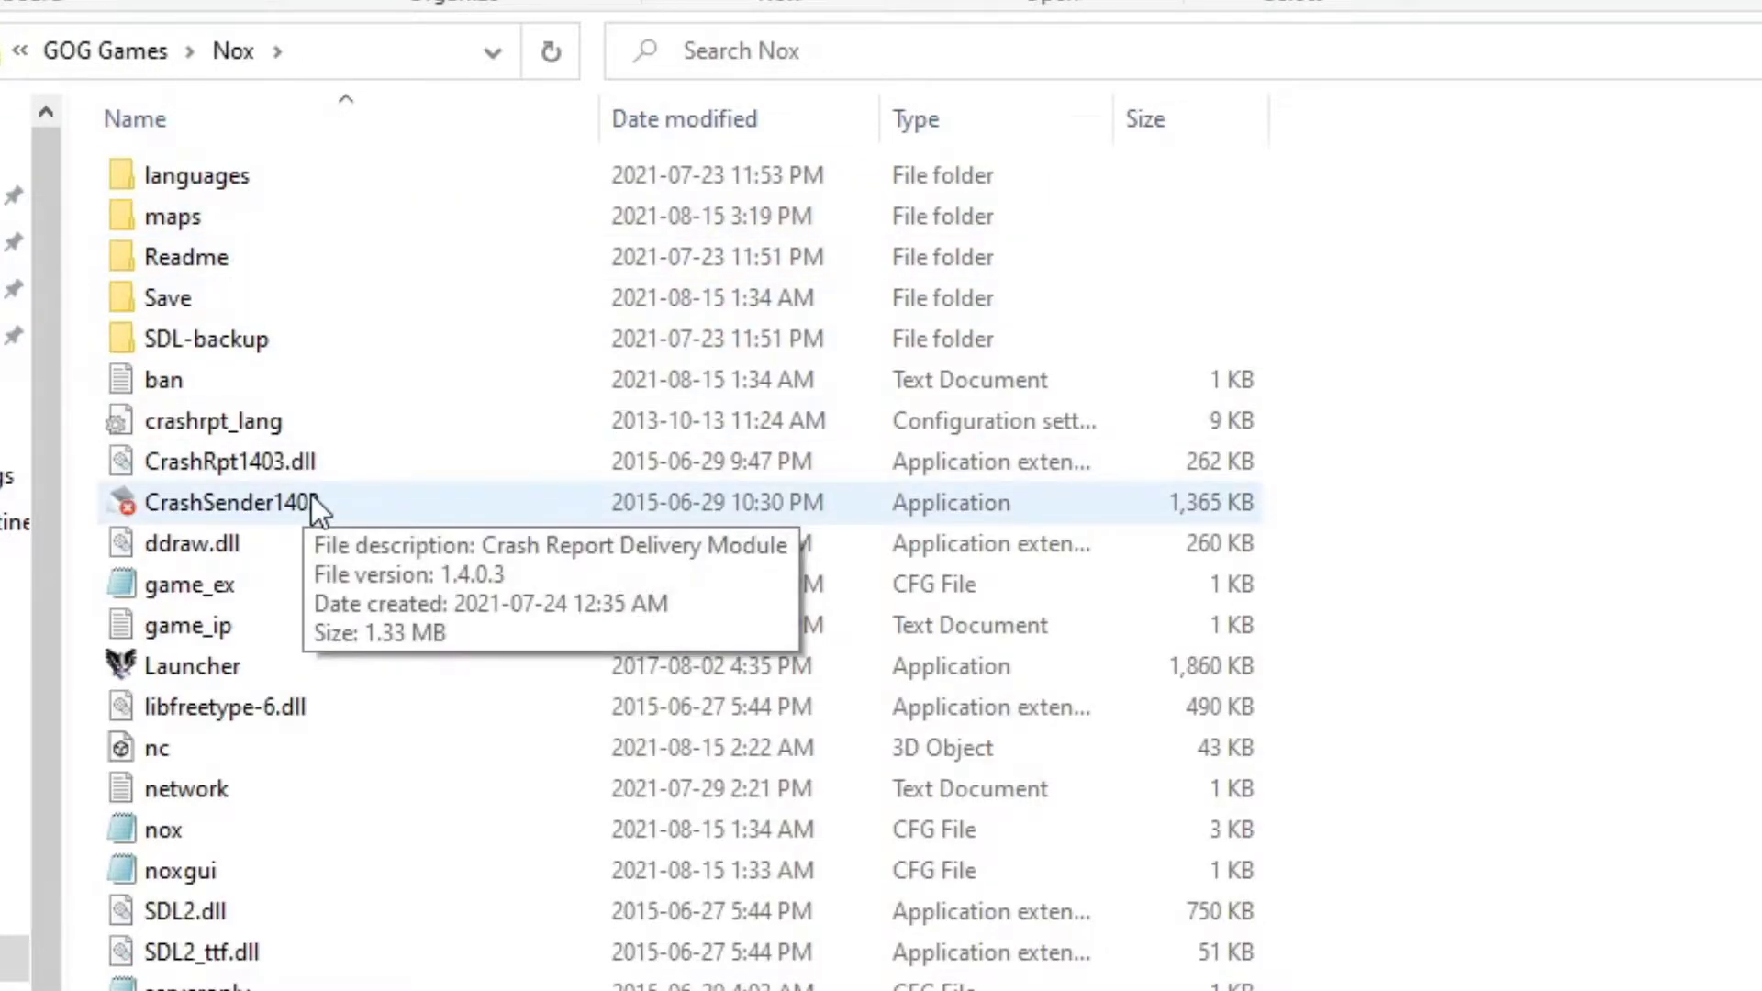
Delete the GOG Games folder from the C: drive
click(106, 55)
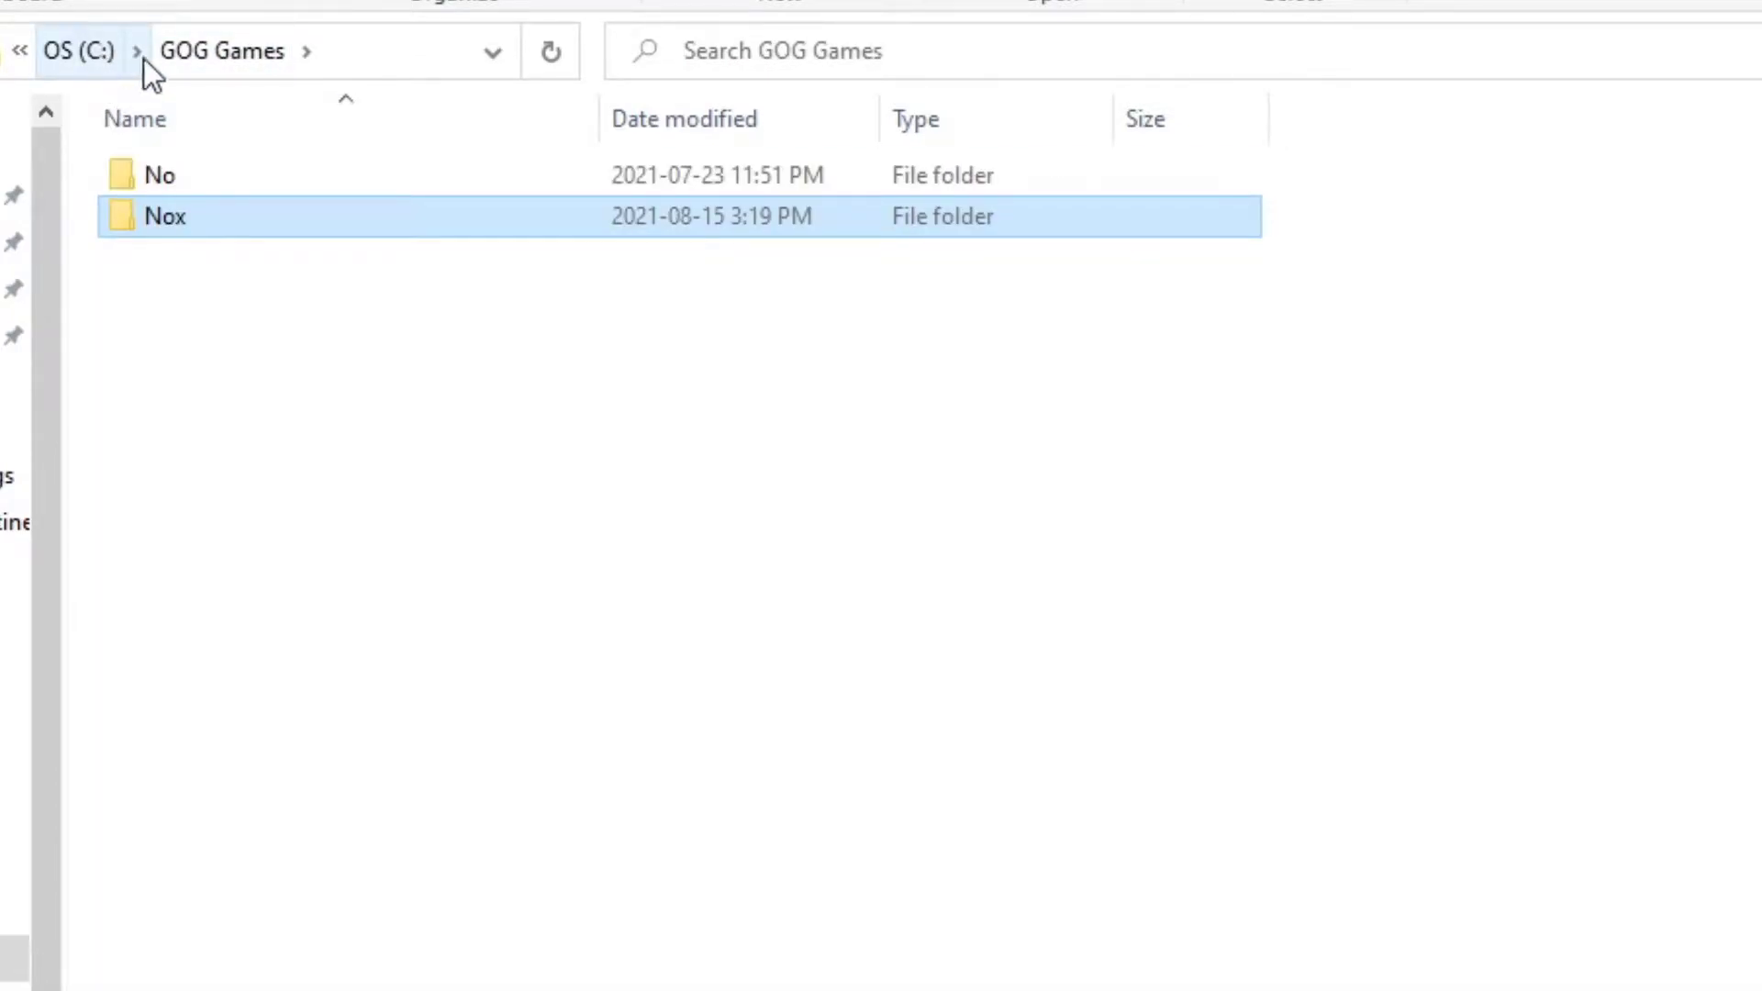
click(95, 53)
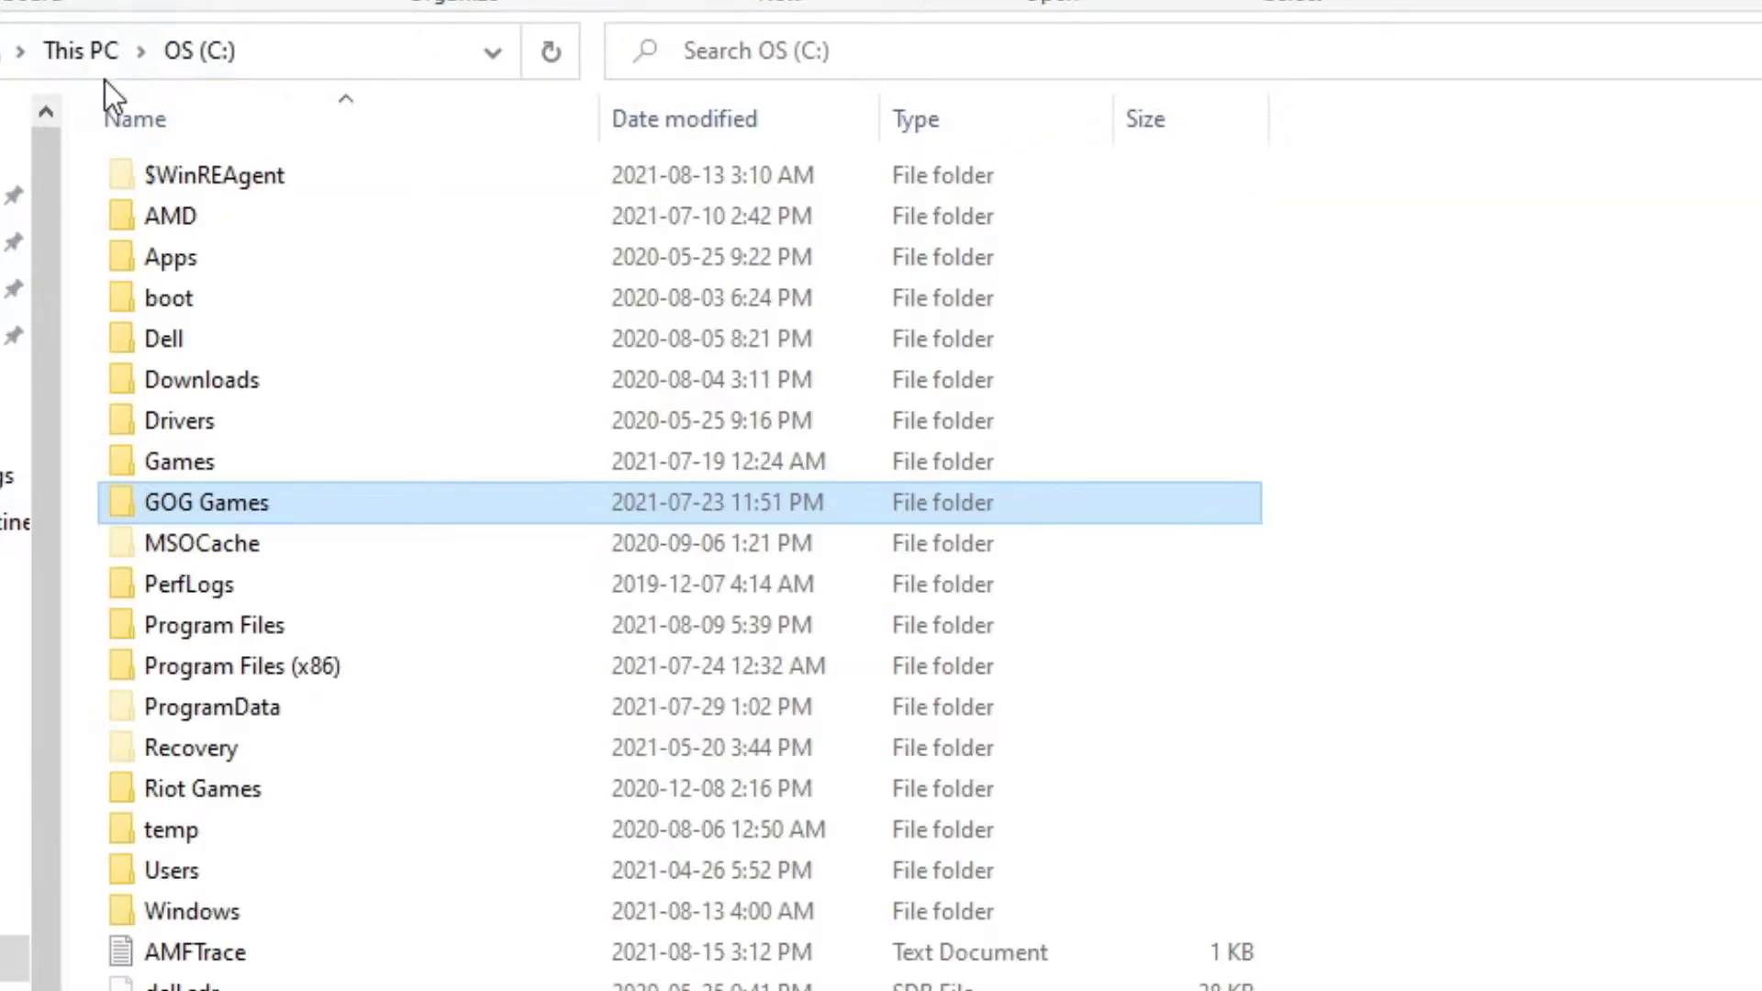
right_click(237, 501)
key(Delete)
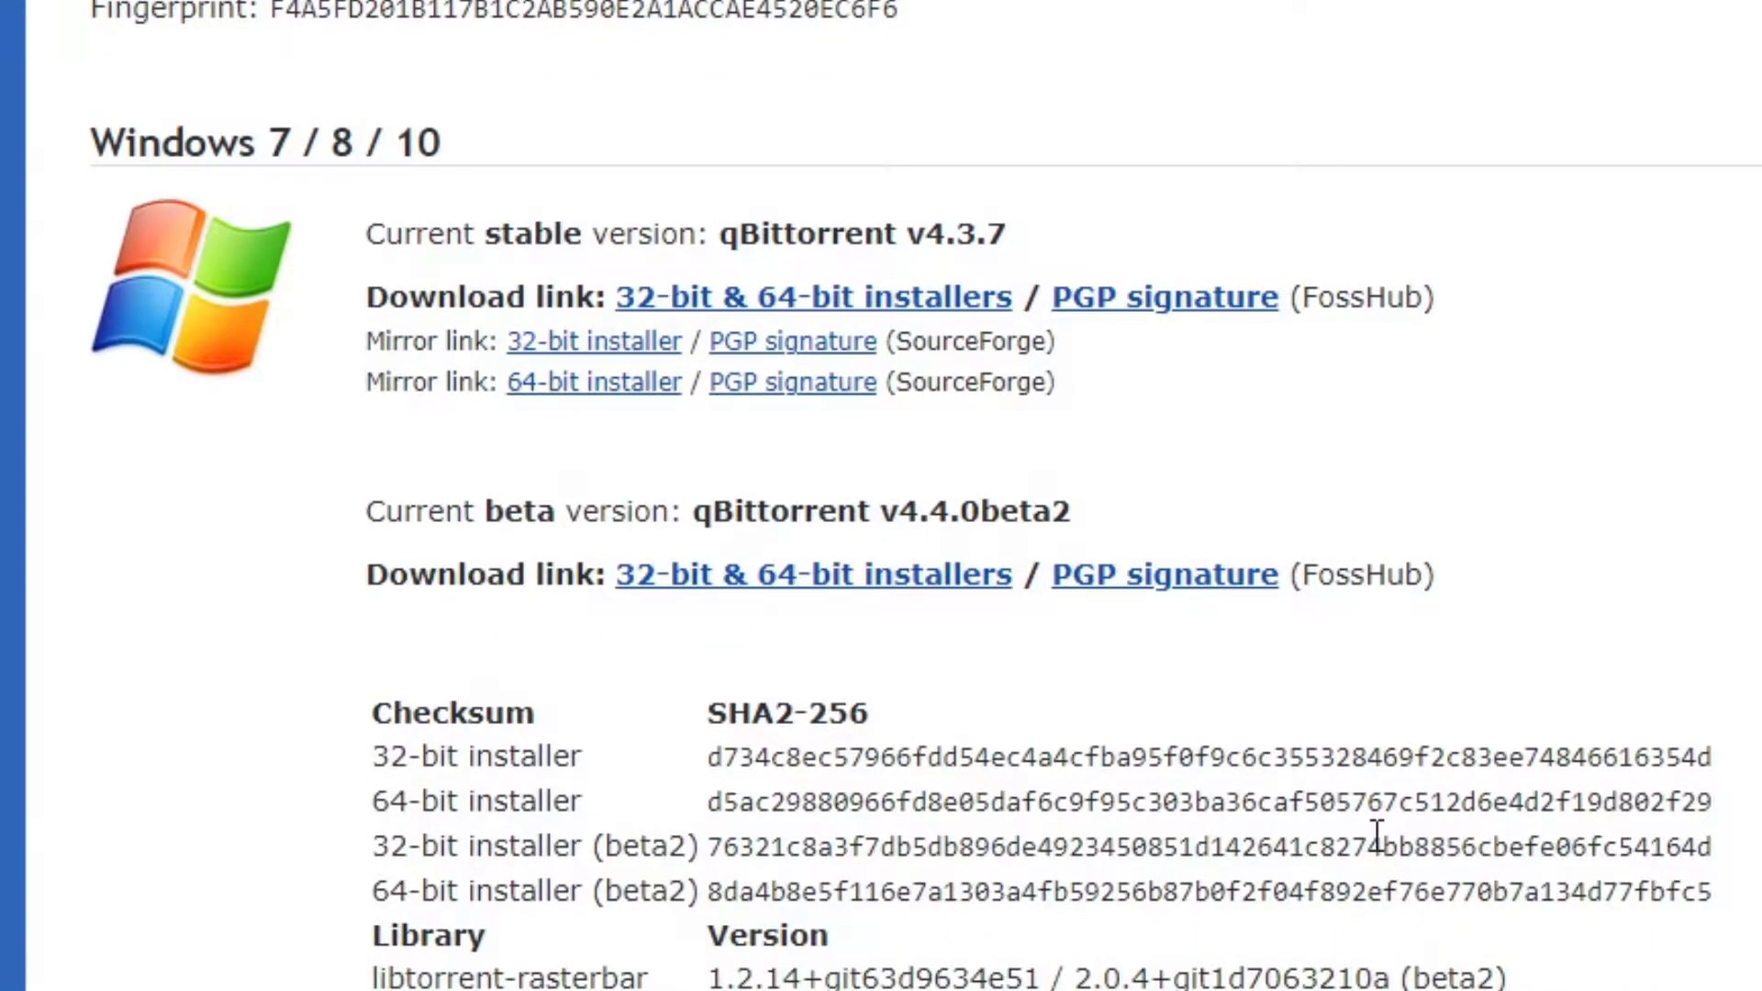
scroll(1376, 836, up, 3)
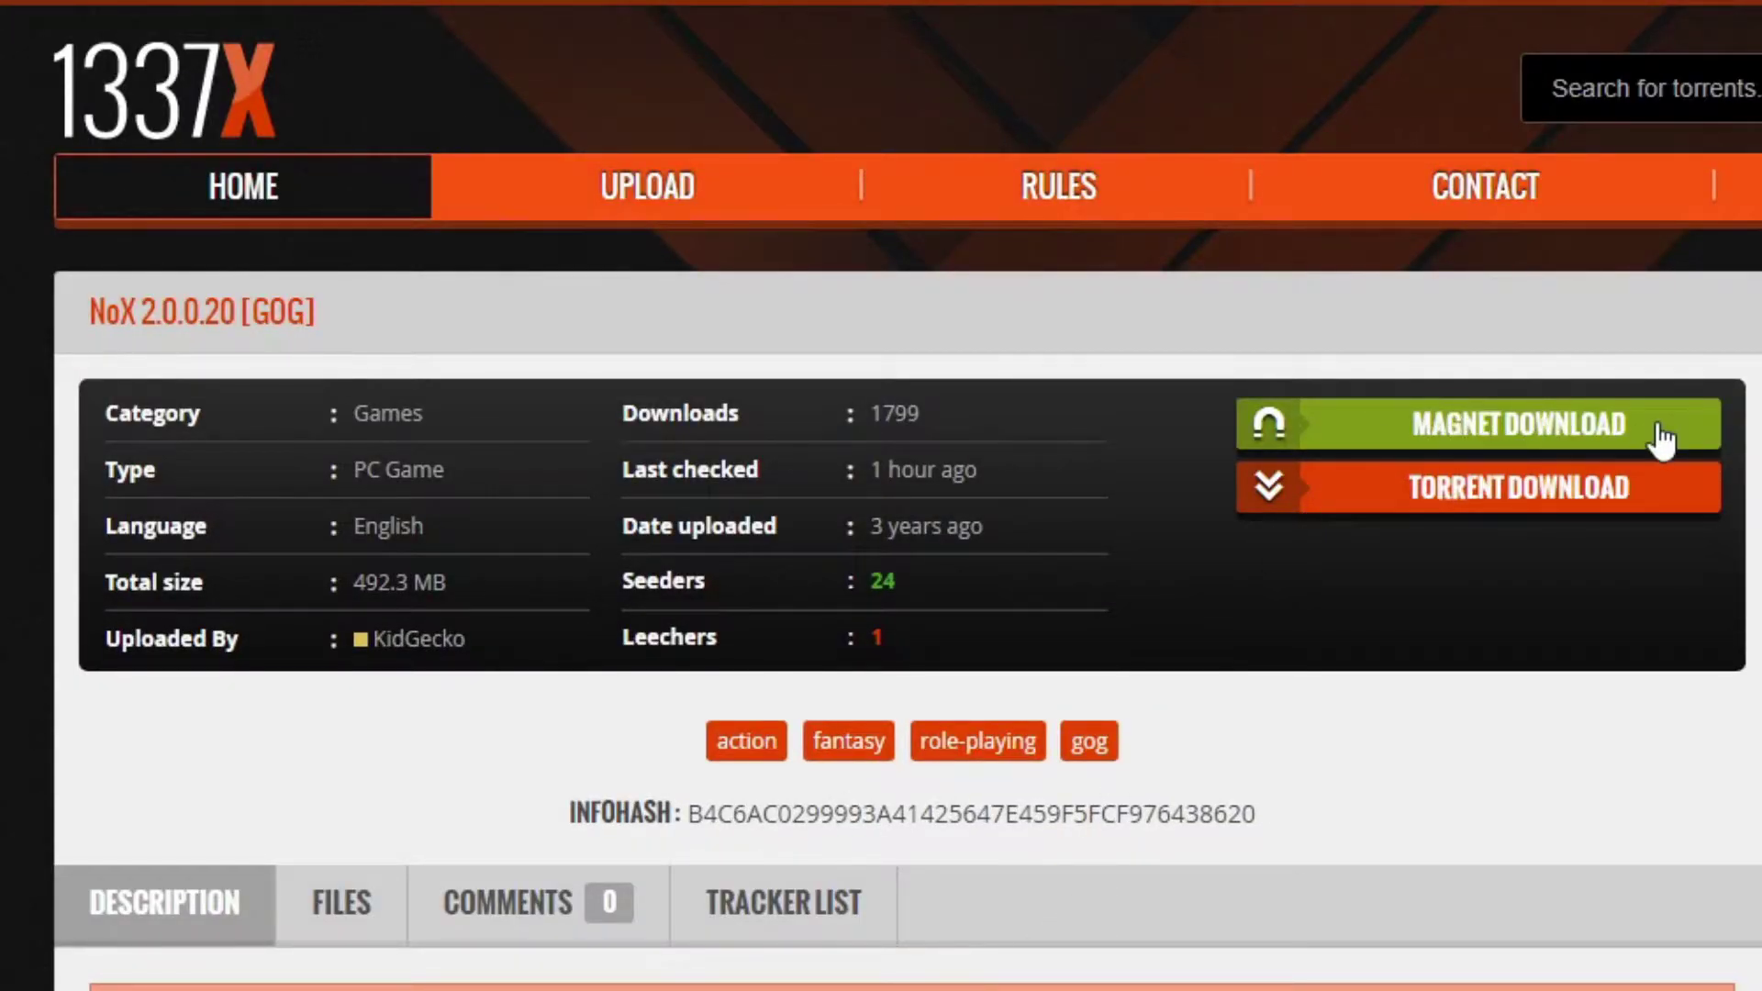
Request the NoX 2.0.0.20 [GOG] magnet download, dismissing the app-needed prompt and retrying
click(1364, 425)
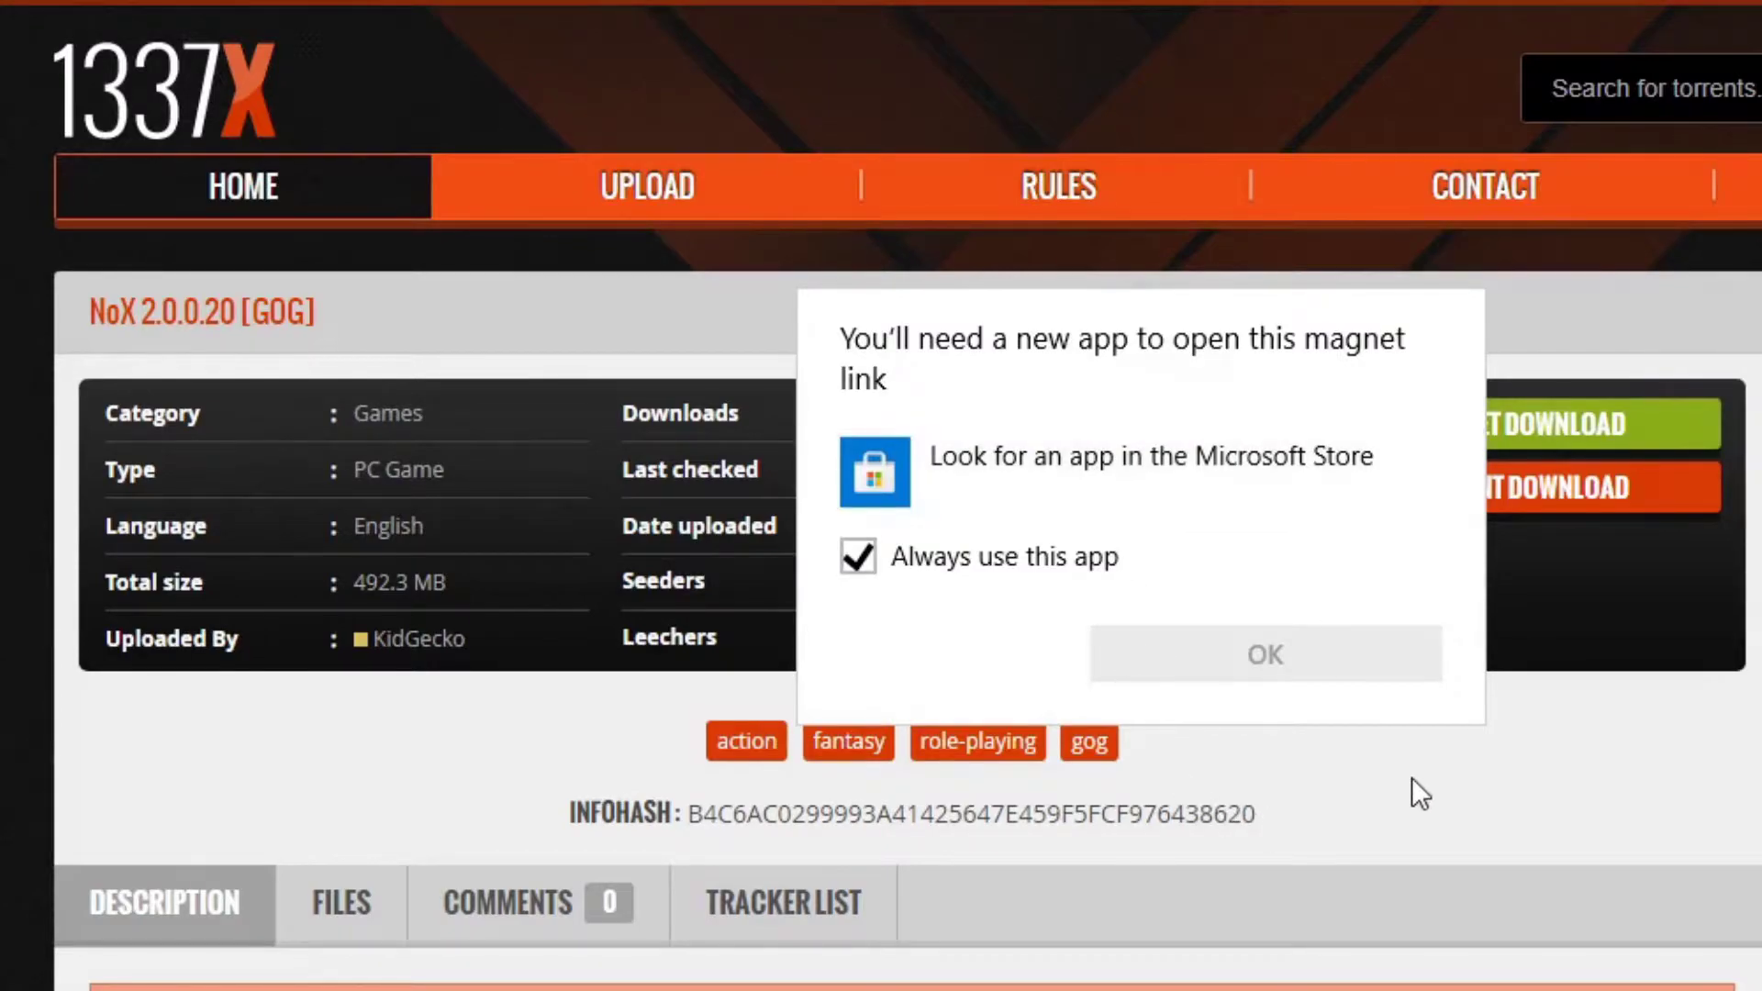
click(1412, 779)
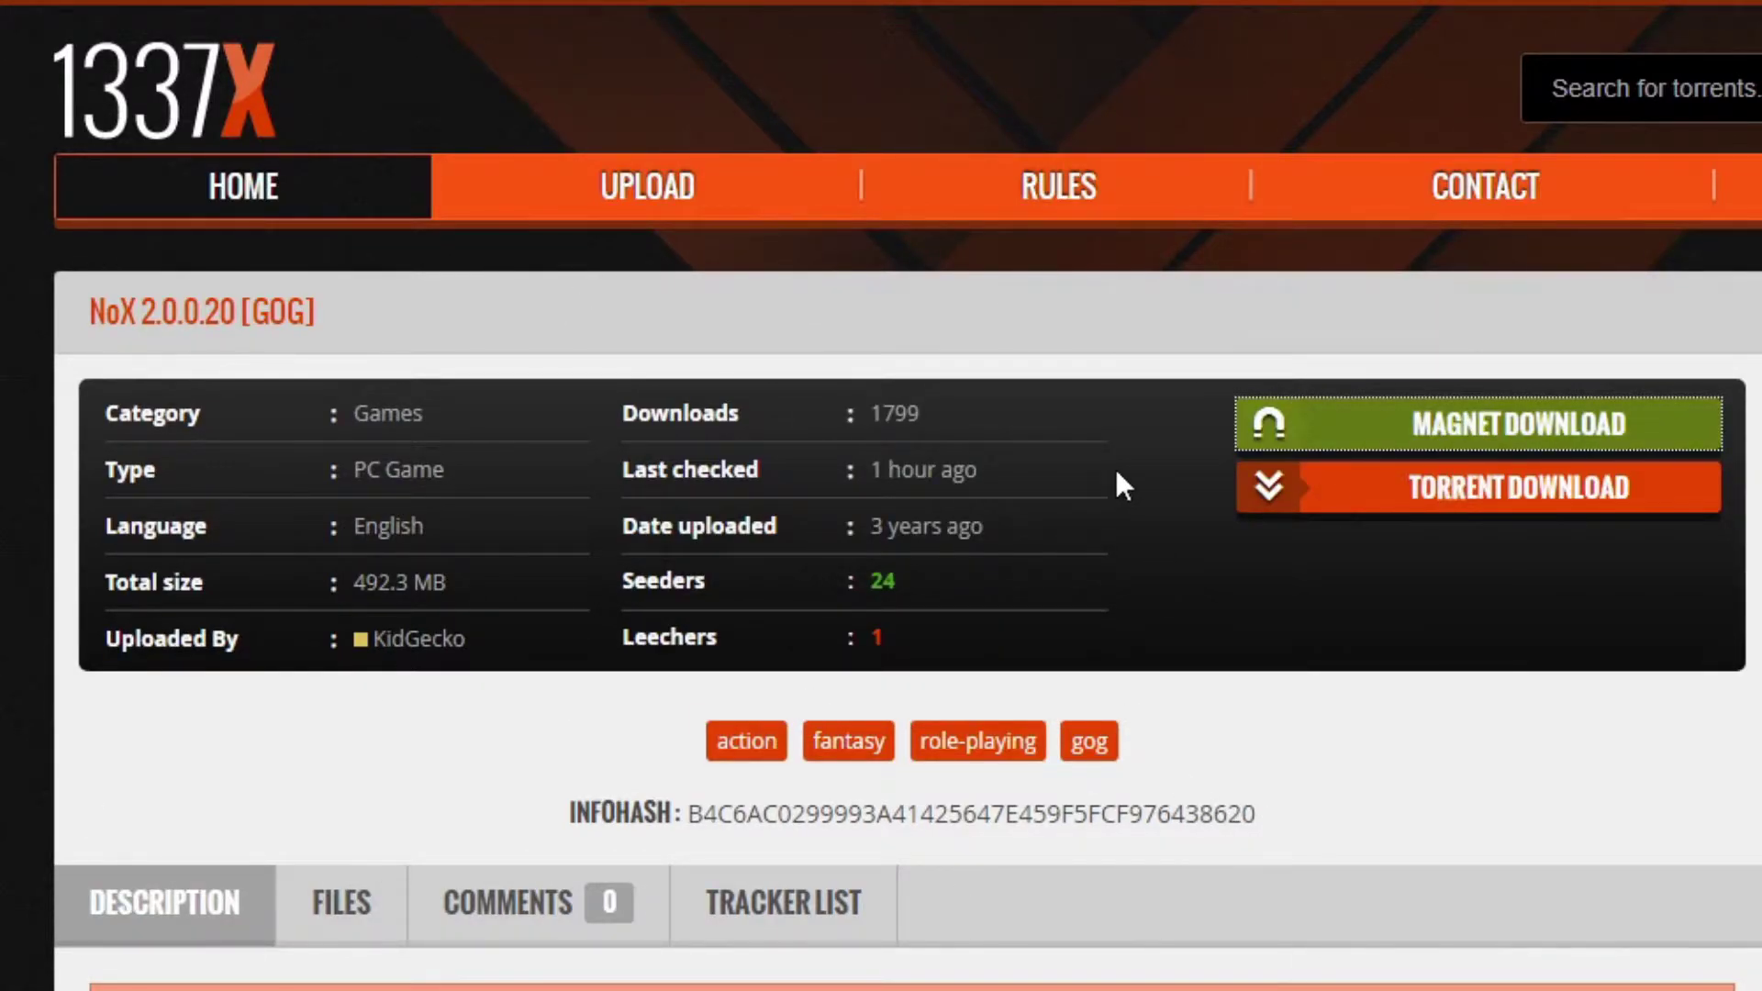
click(1510, 423)
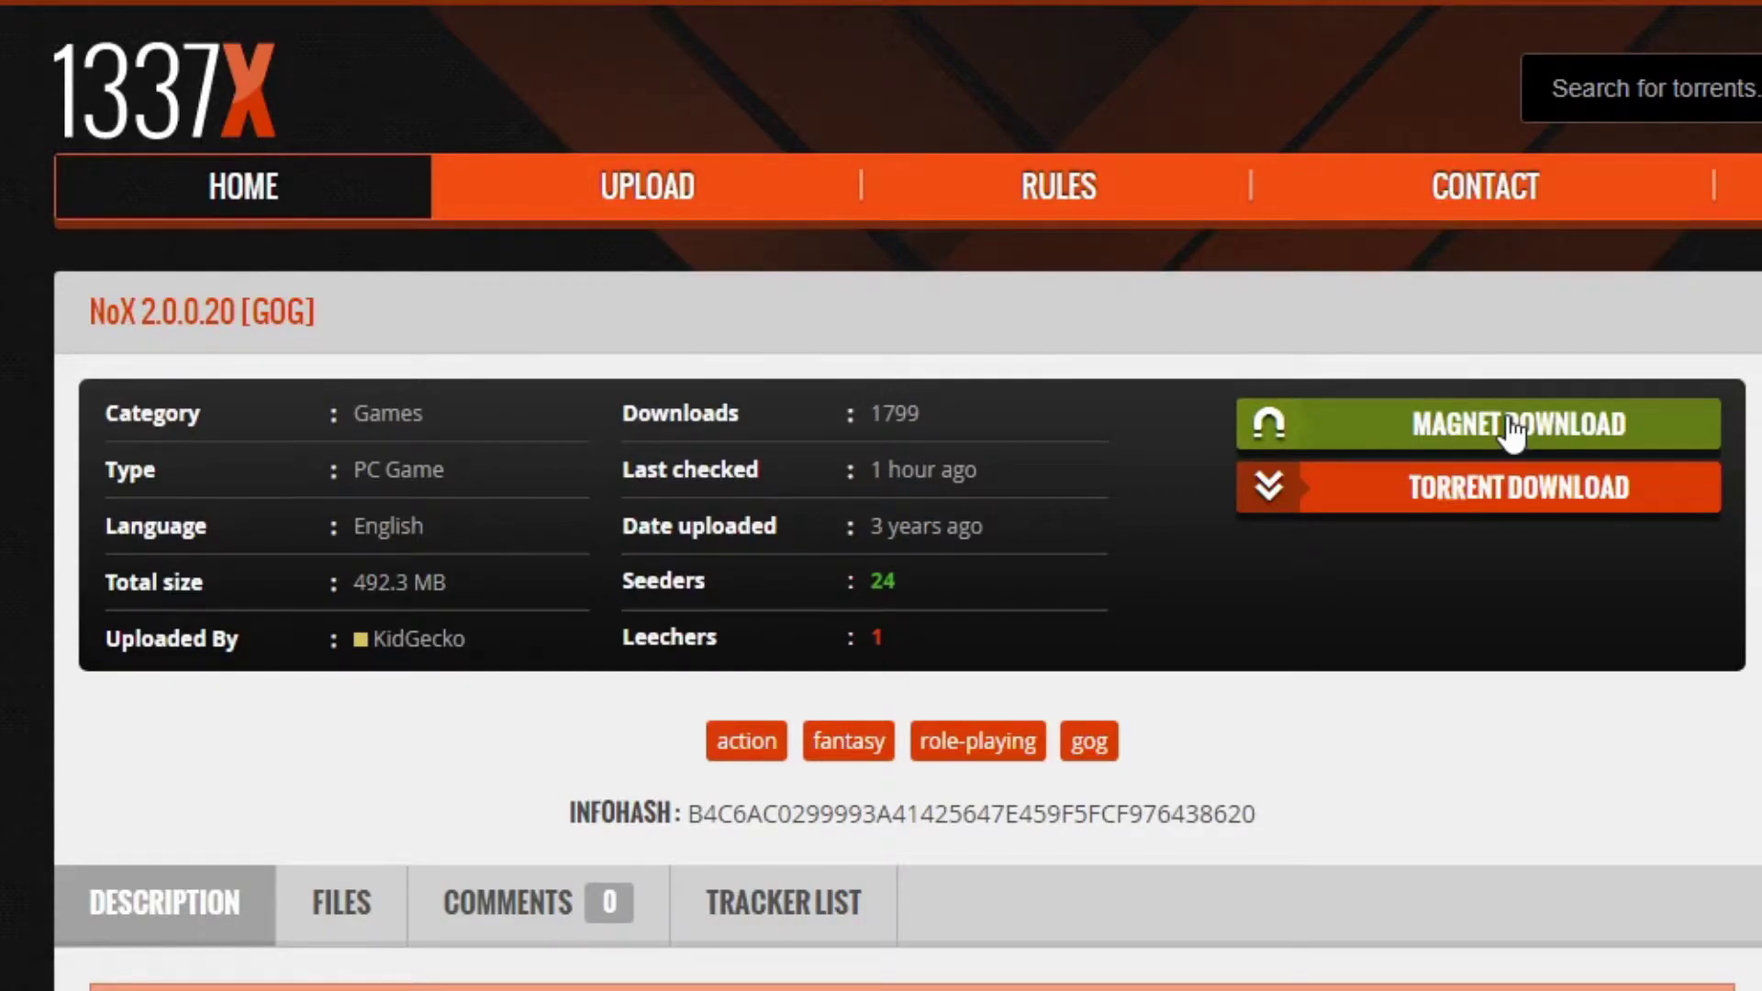
click(1507, 419)
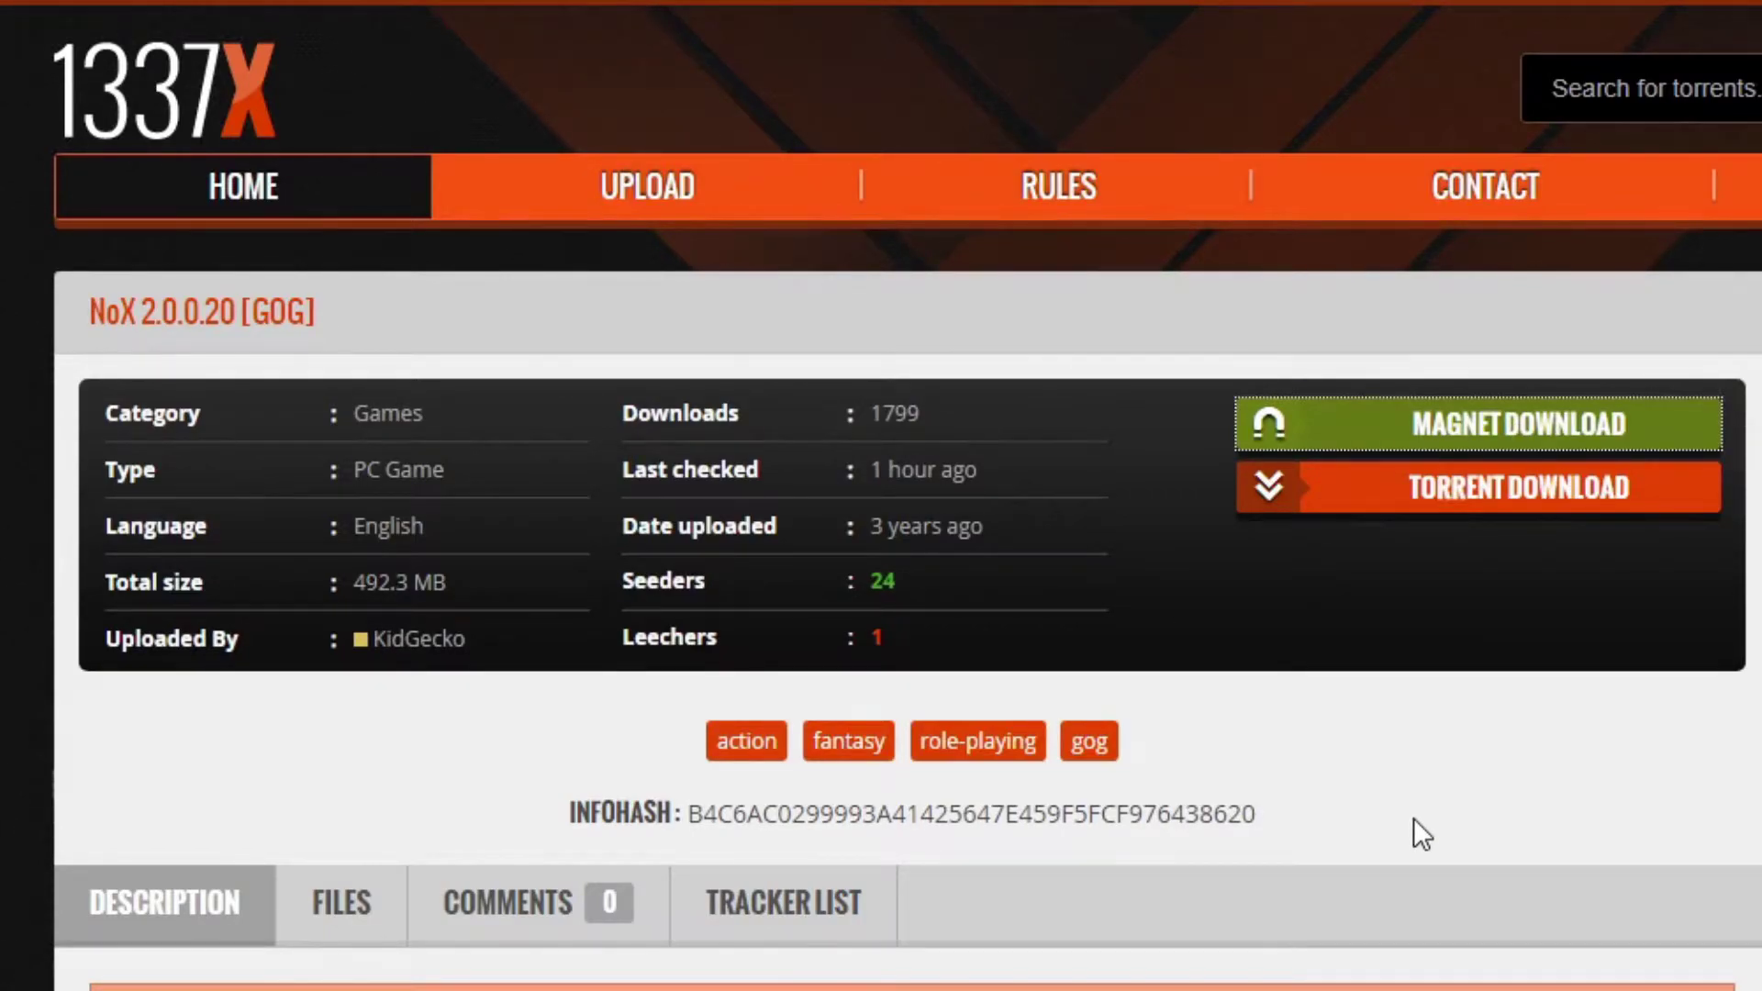
Retry the magnet download, then install Nox by running setup_nox_2.0.0.20 from Downloads\NoX [GOG]
click(1425, 432)
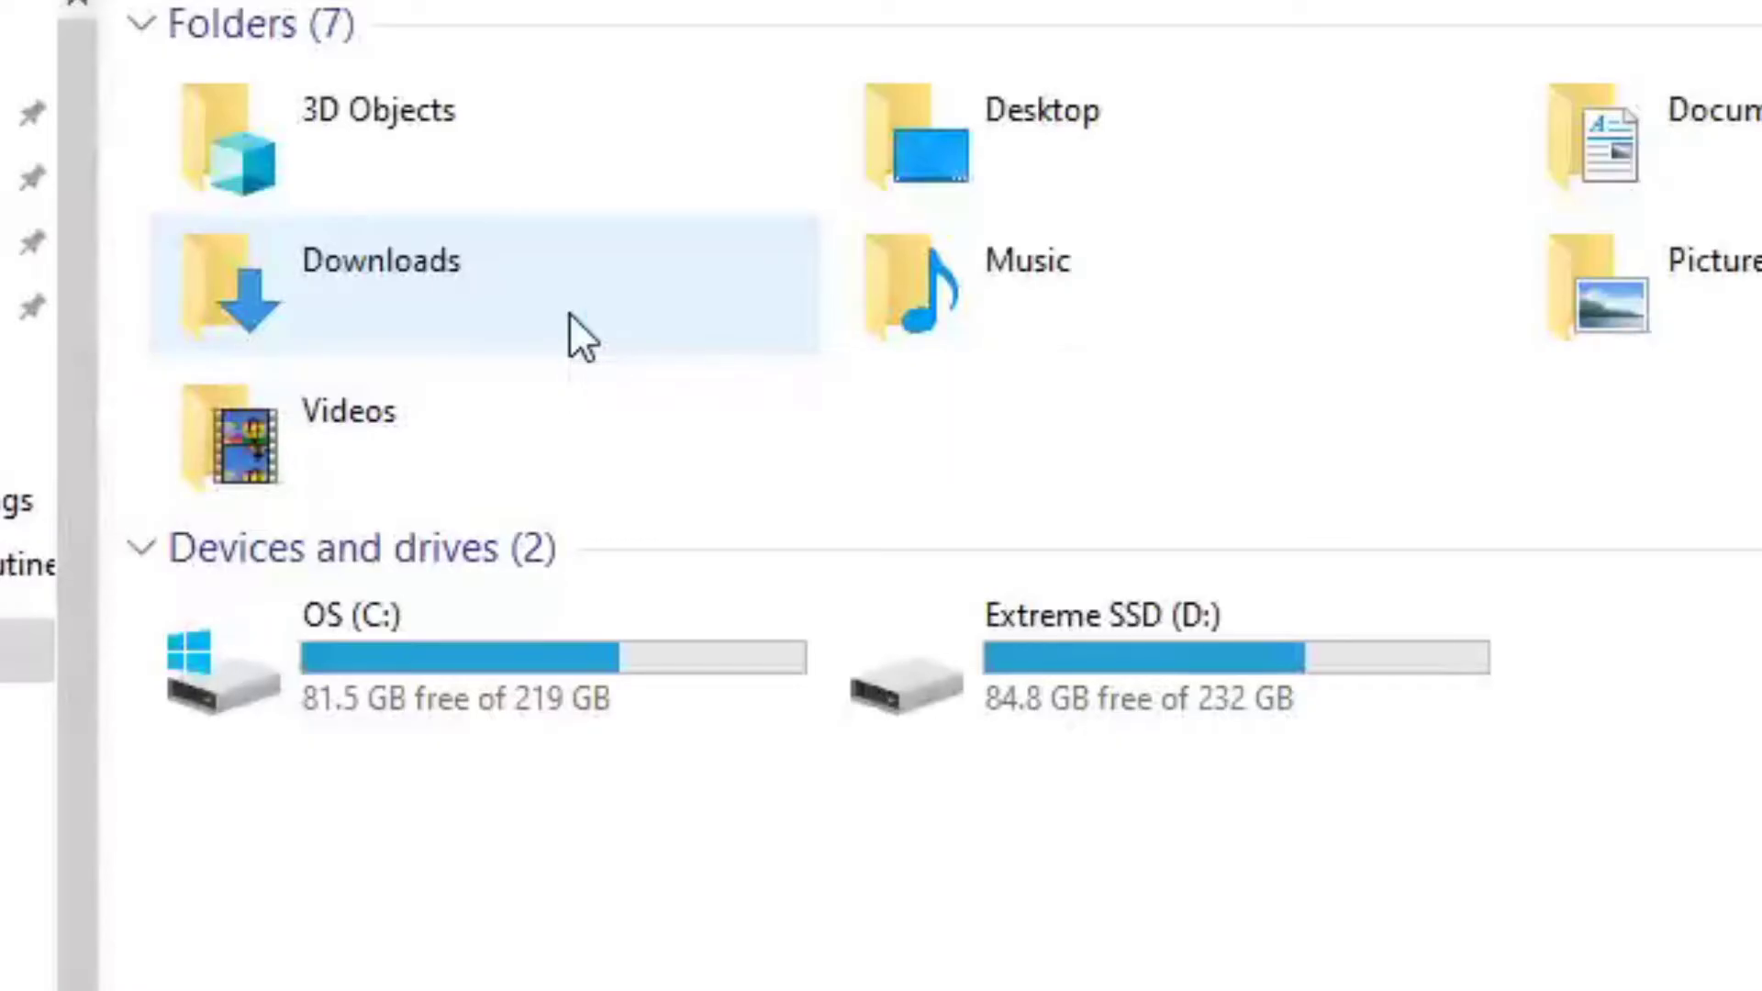
double_click(570, 317)
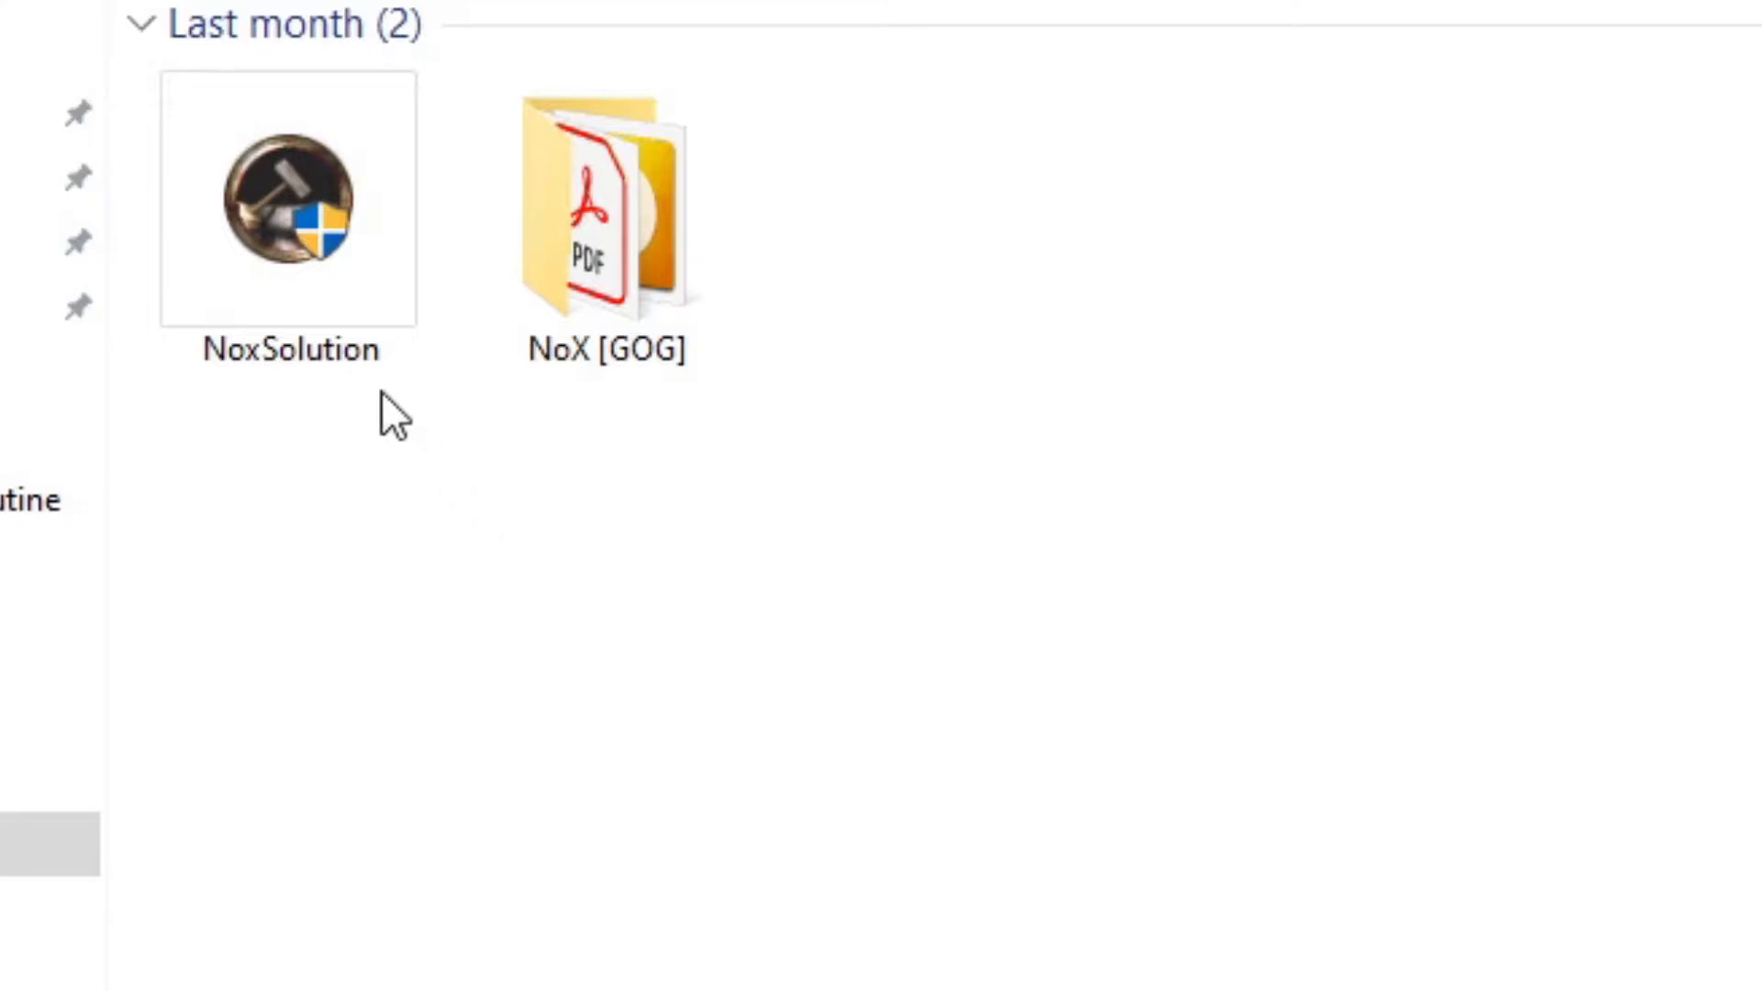
click(695, 356)
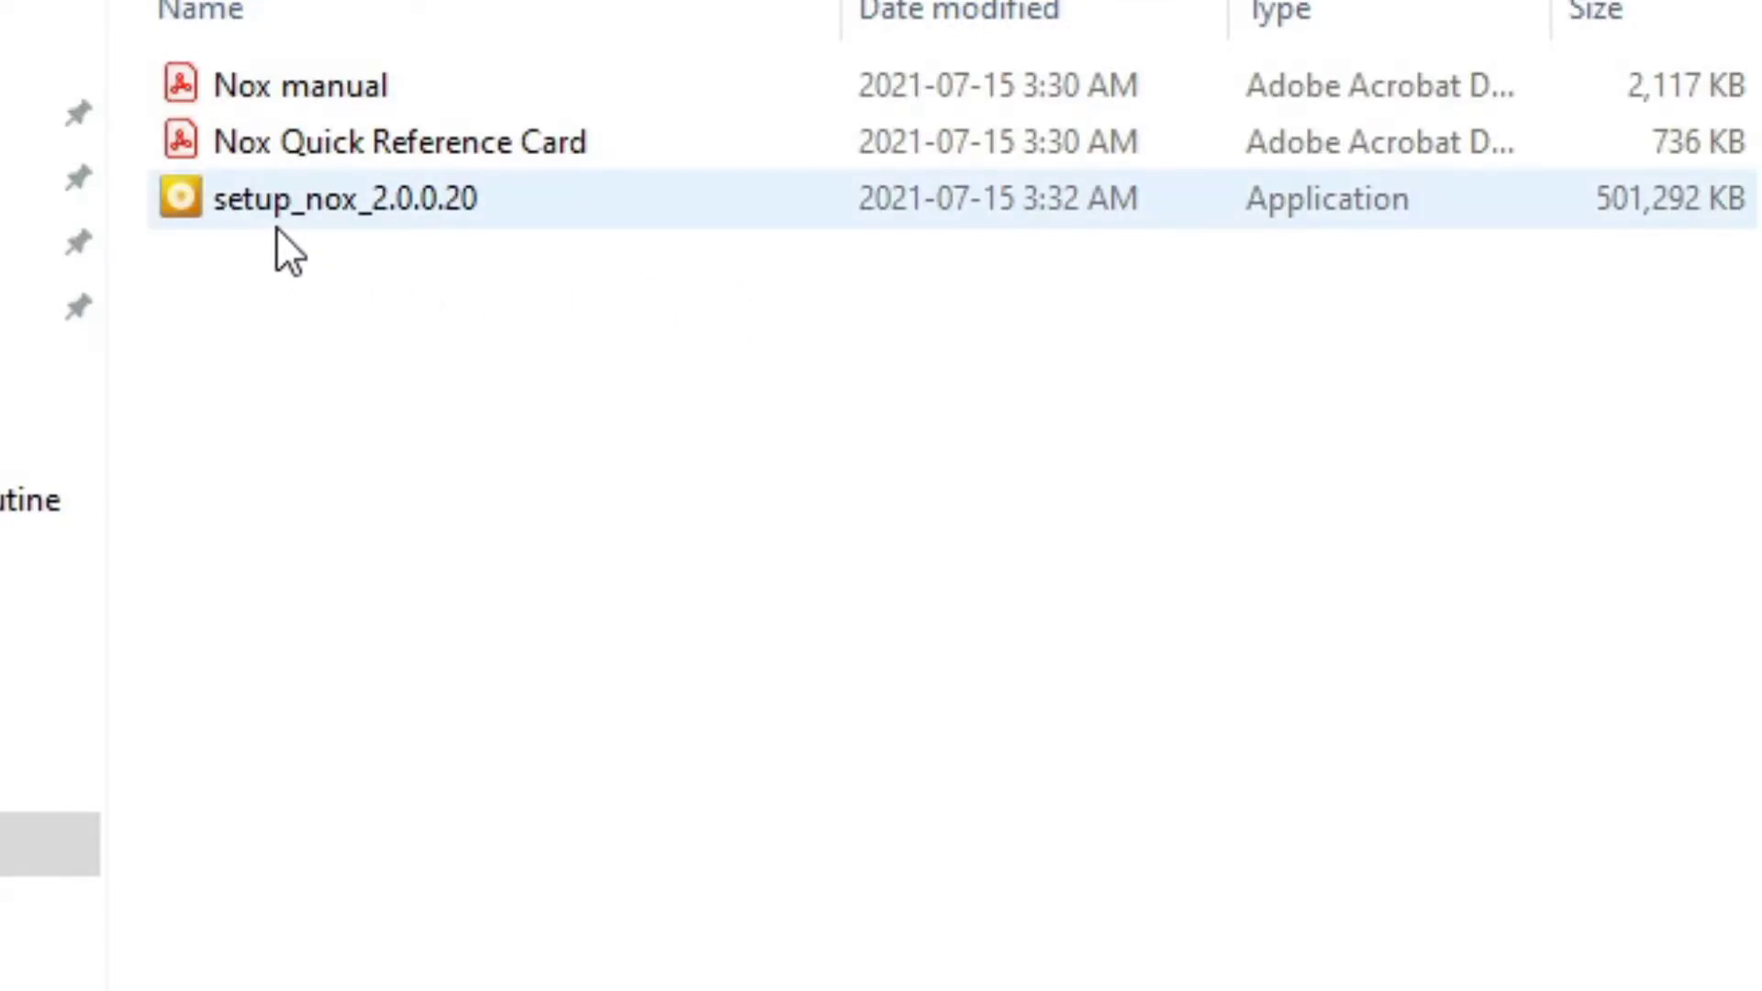
double_click(277, 227)
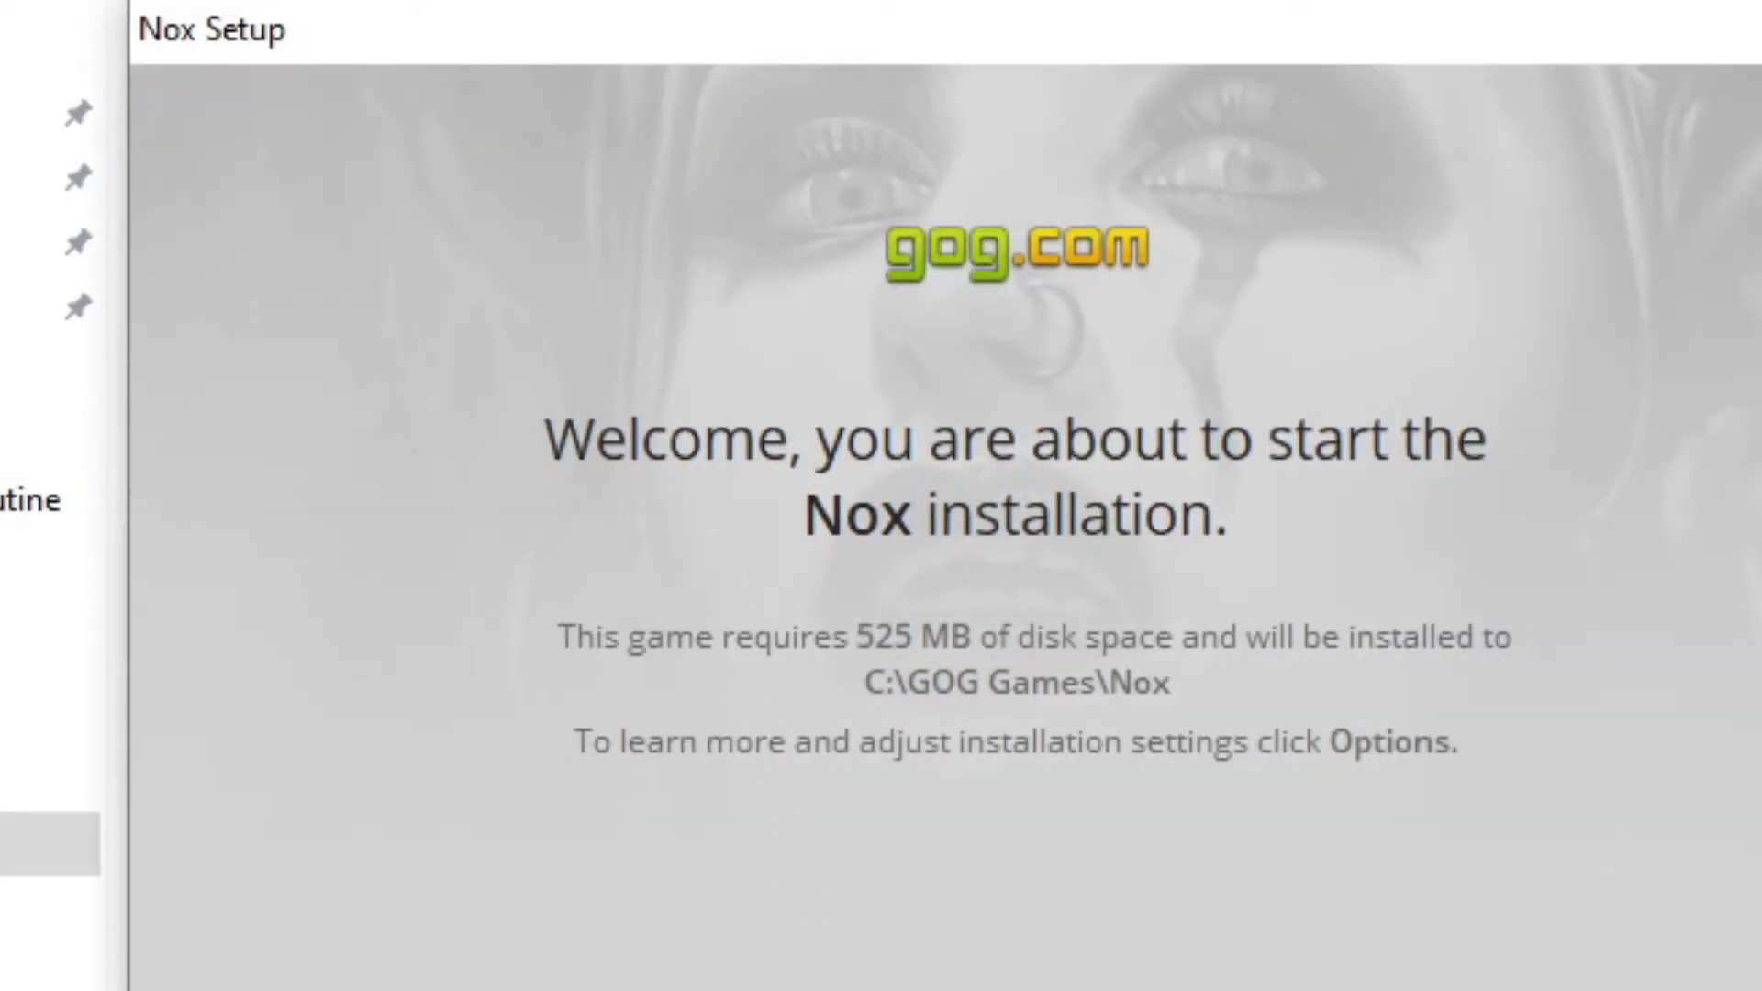
key(Return)
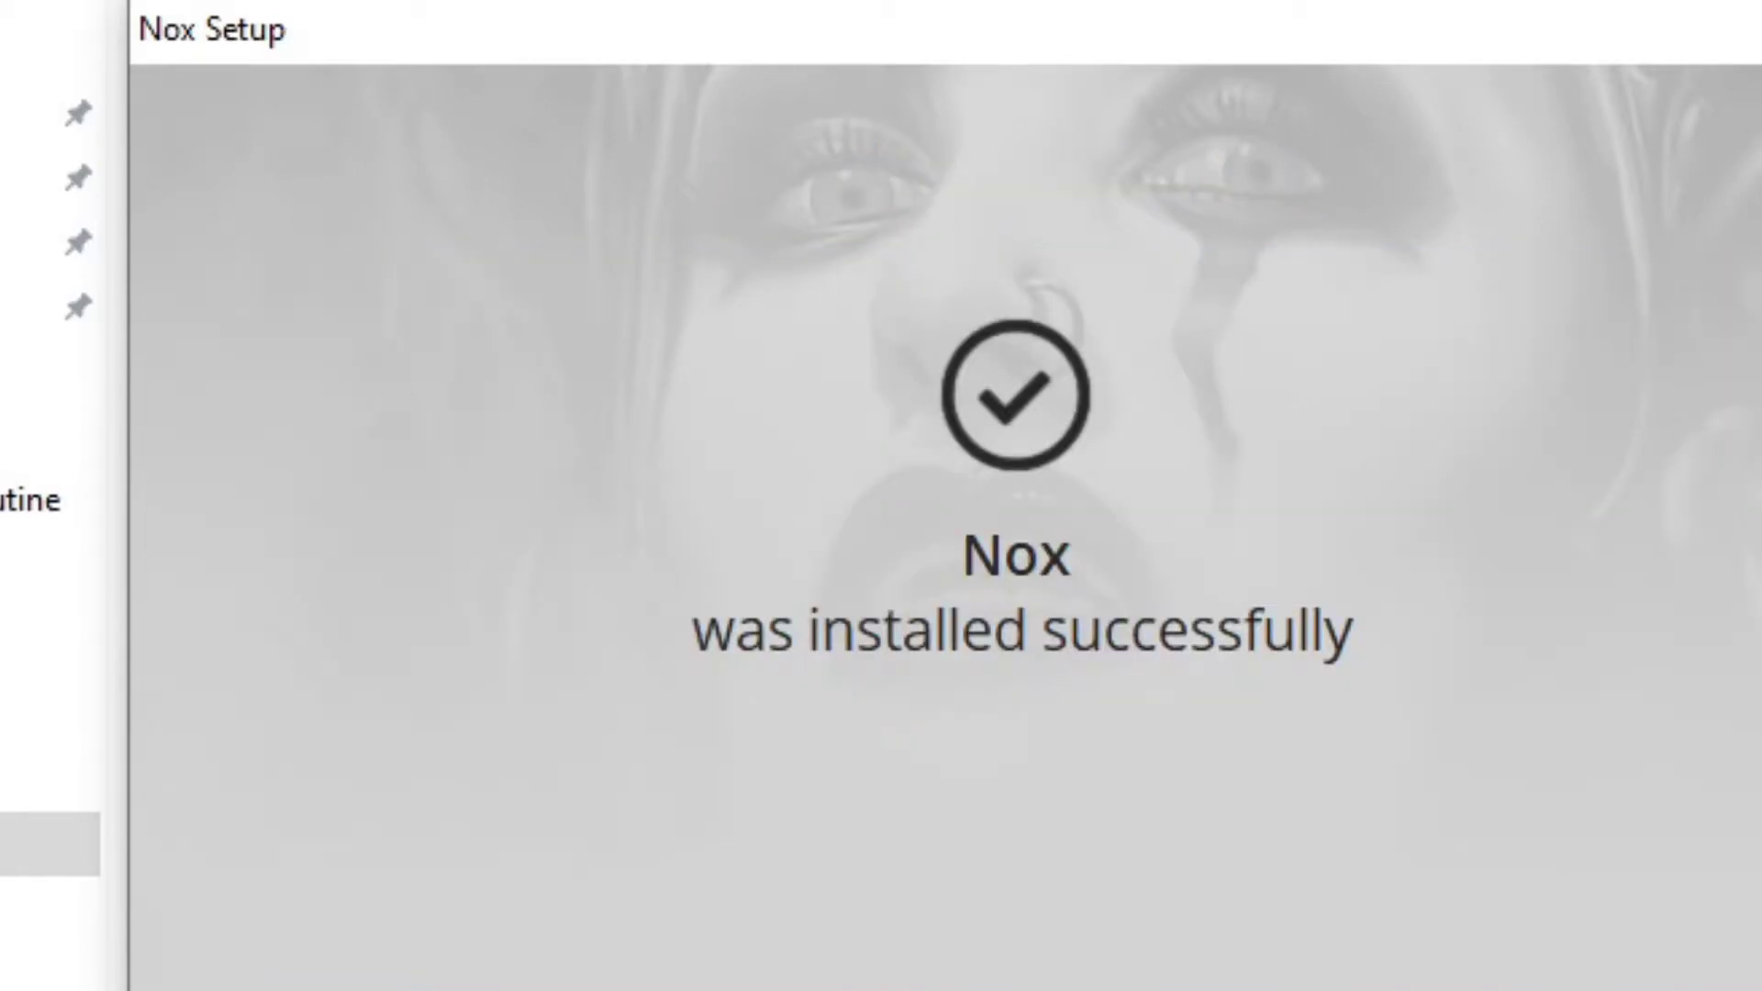
key(Return)
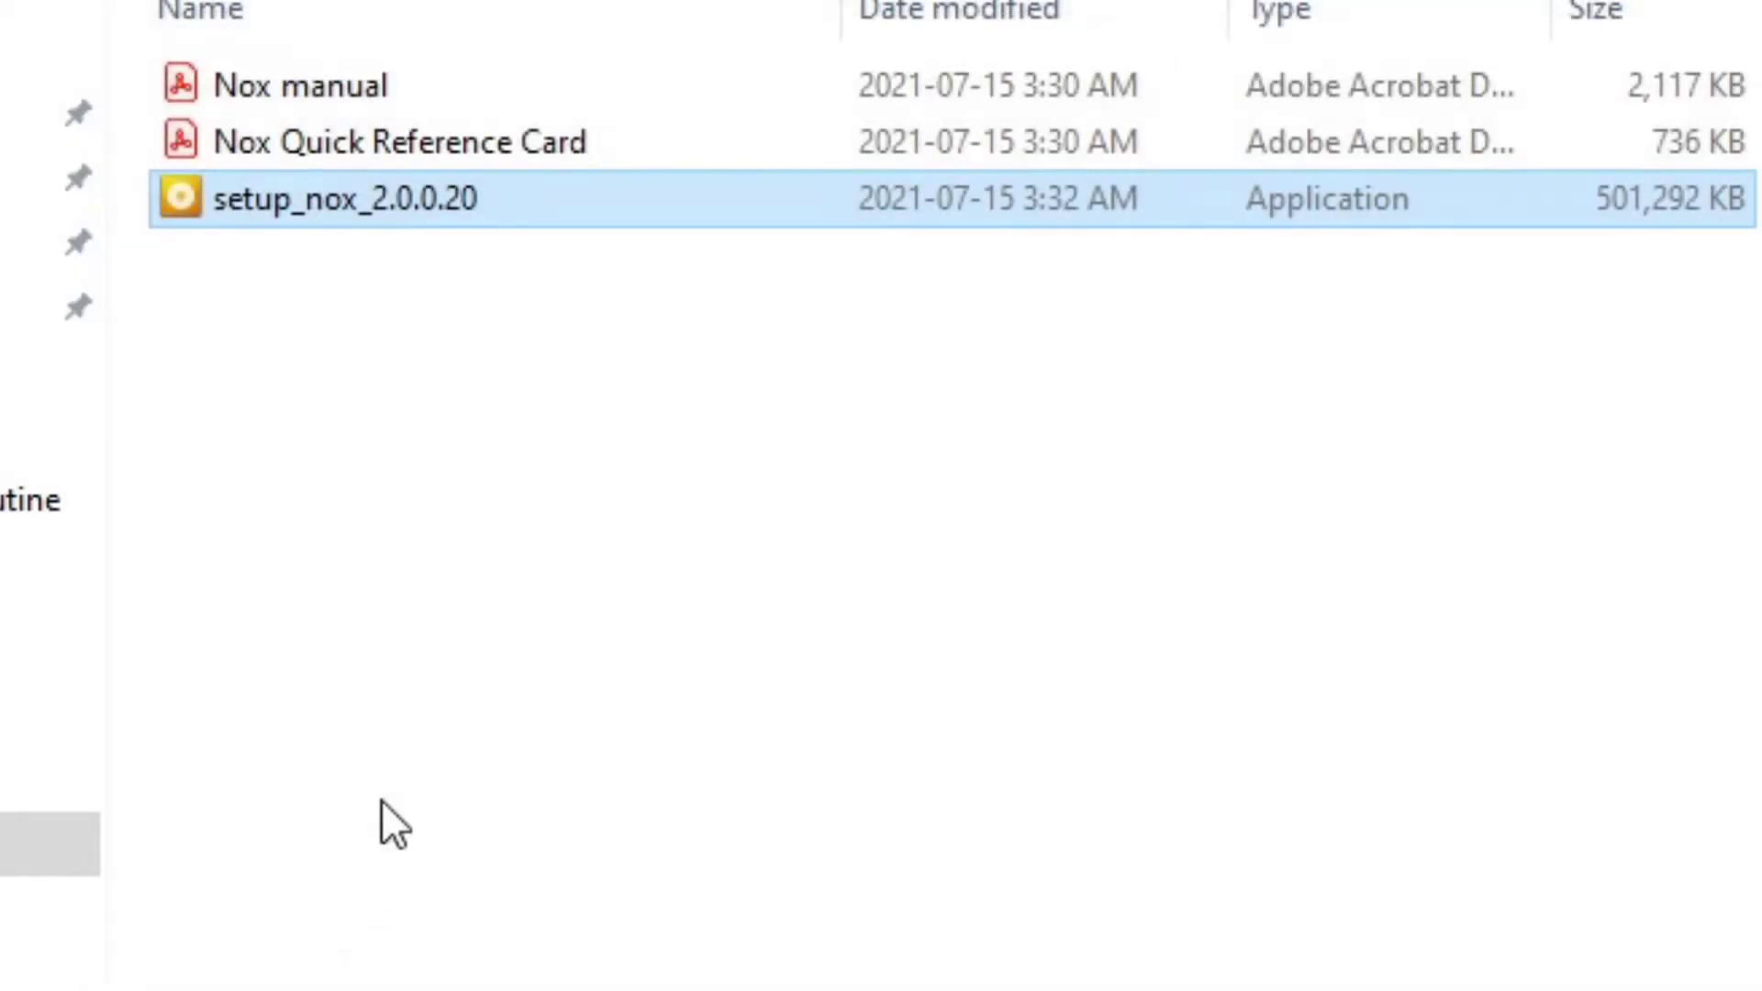
Select the NoxSolution installer in Downloads and view the Main downloads on noxcommunity.com
key(alt+Left)
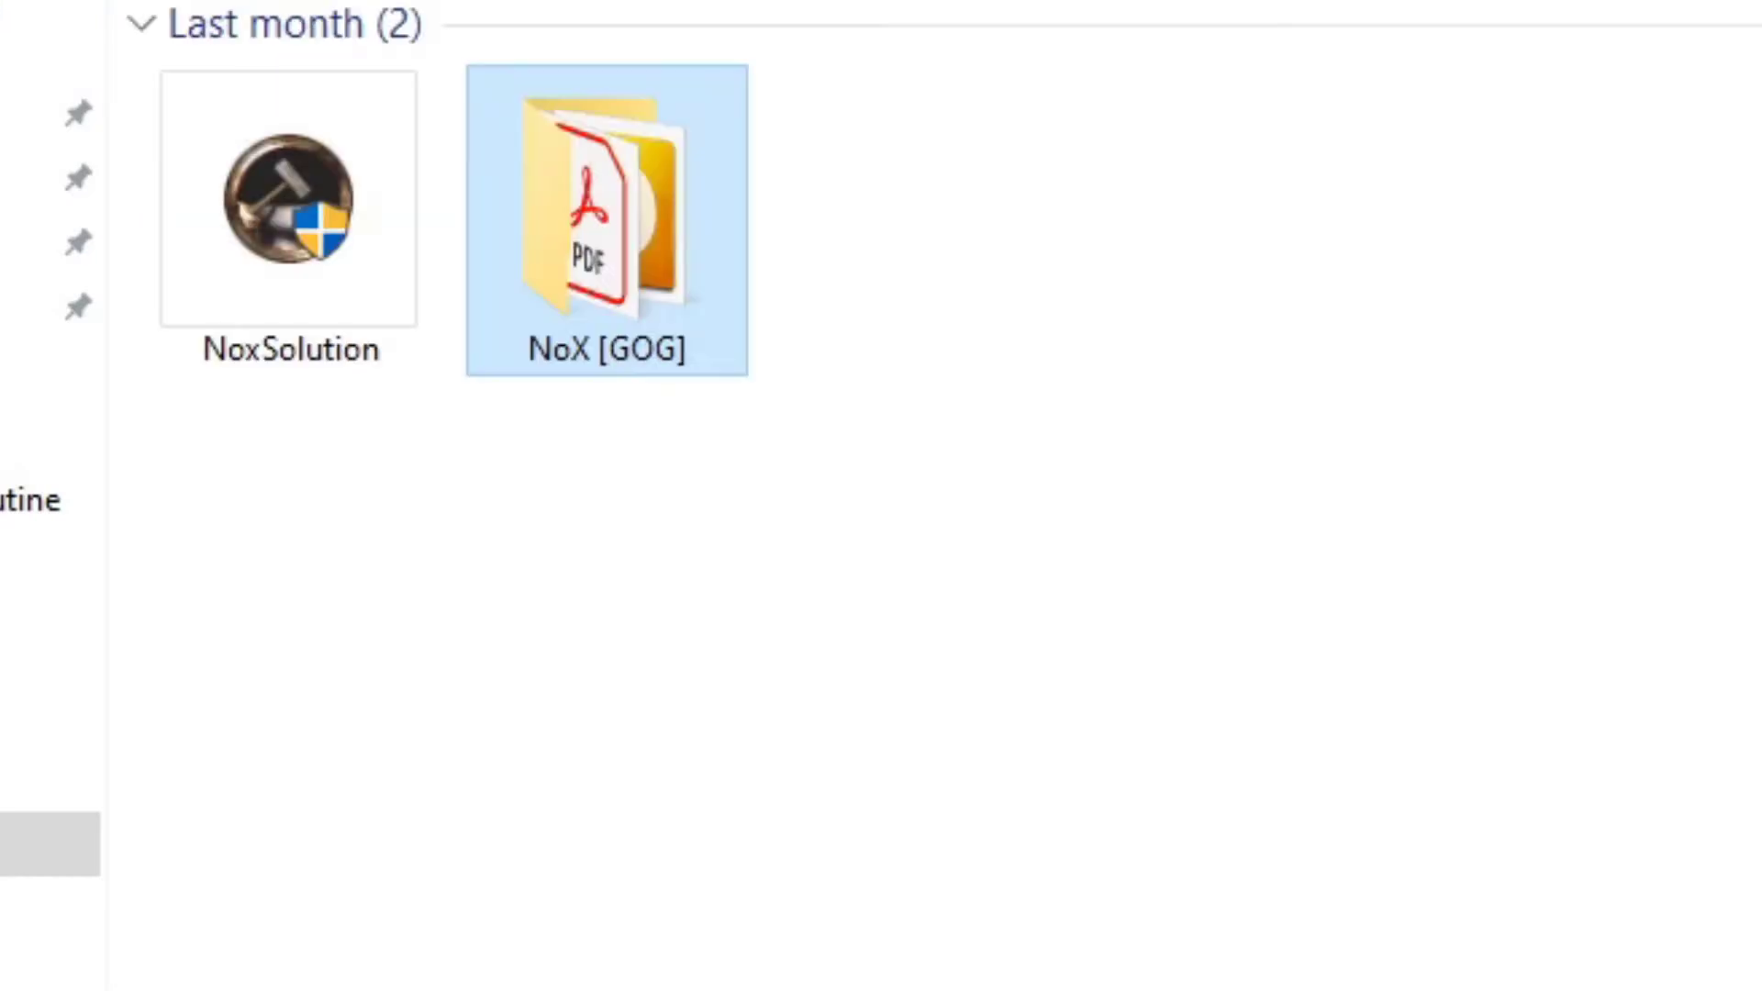
click(367, 258)
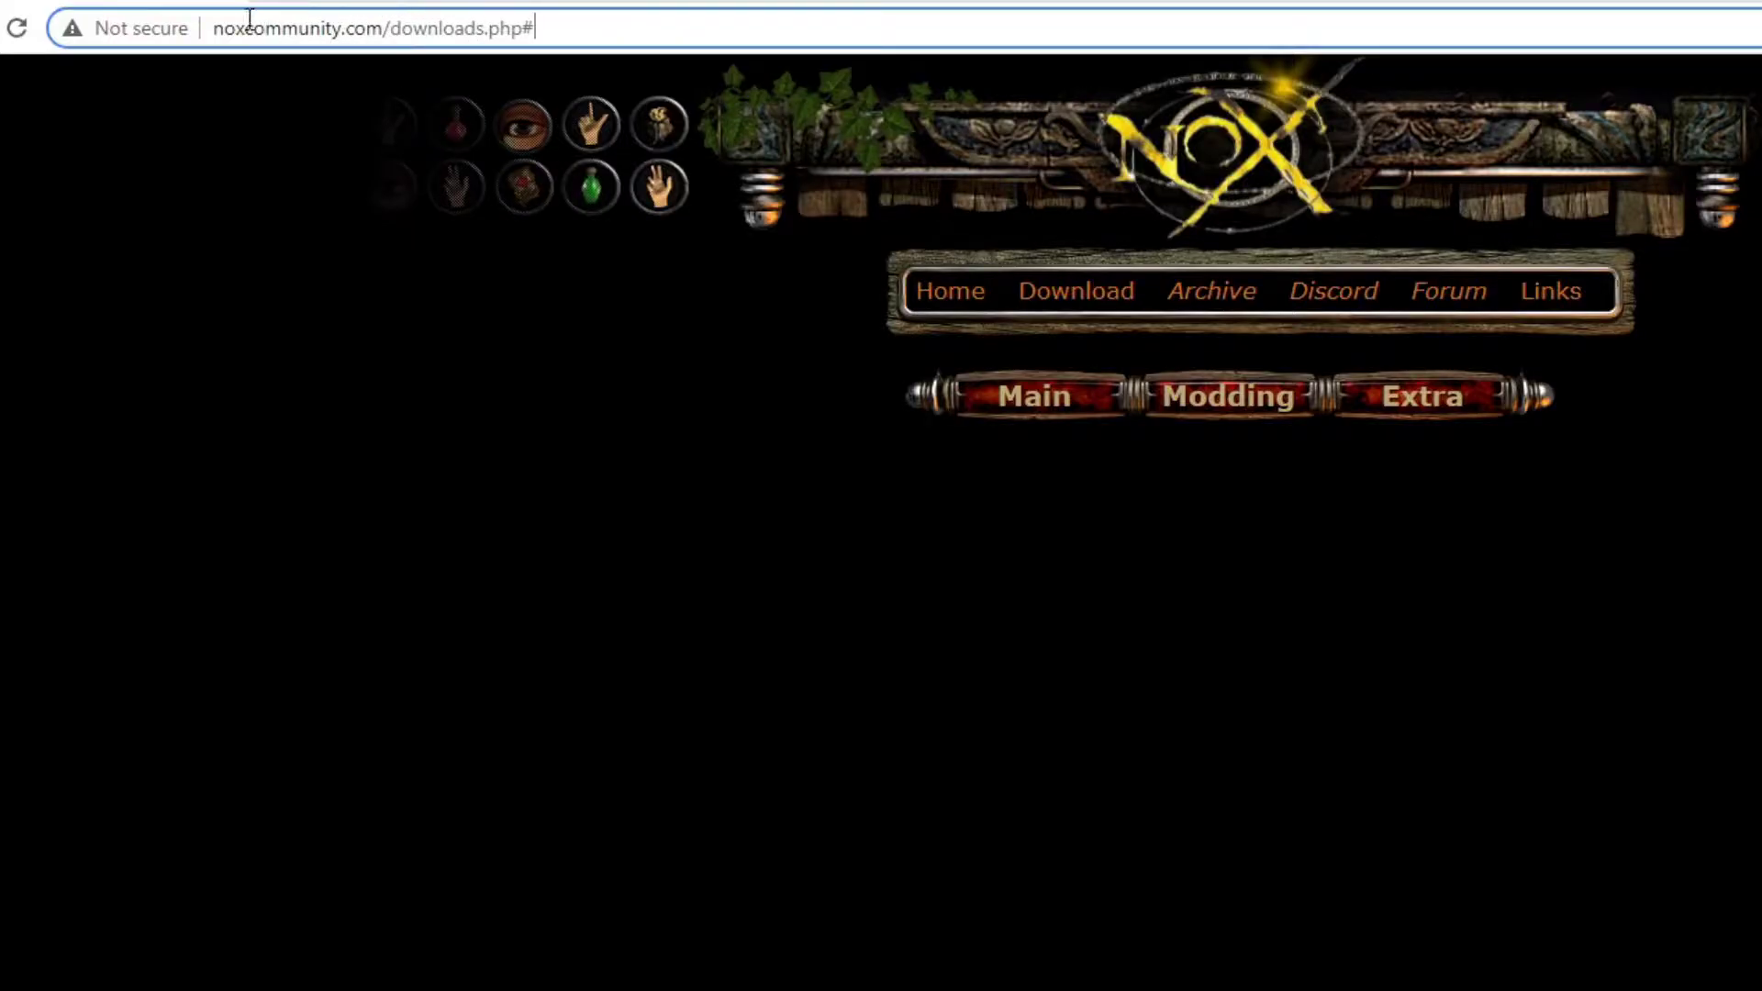
drag(248, 28, 701, 47)
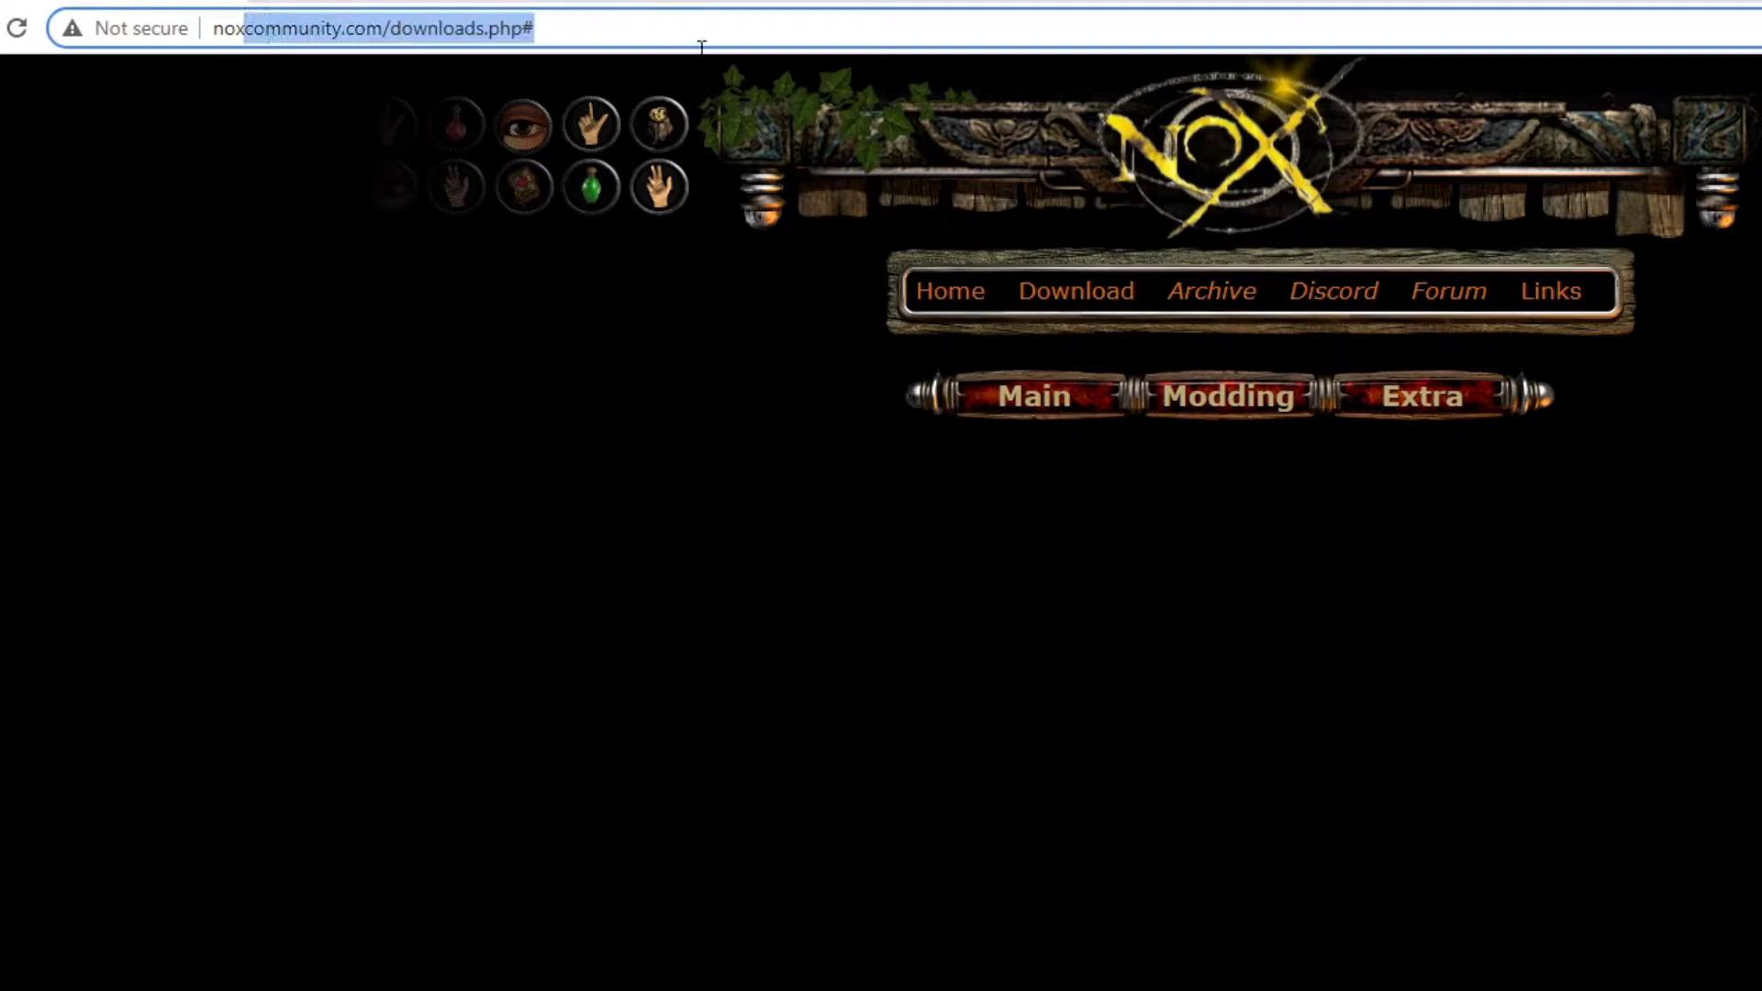
click(688, 30)
click(1025, 409)
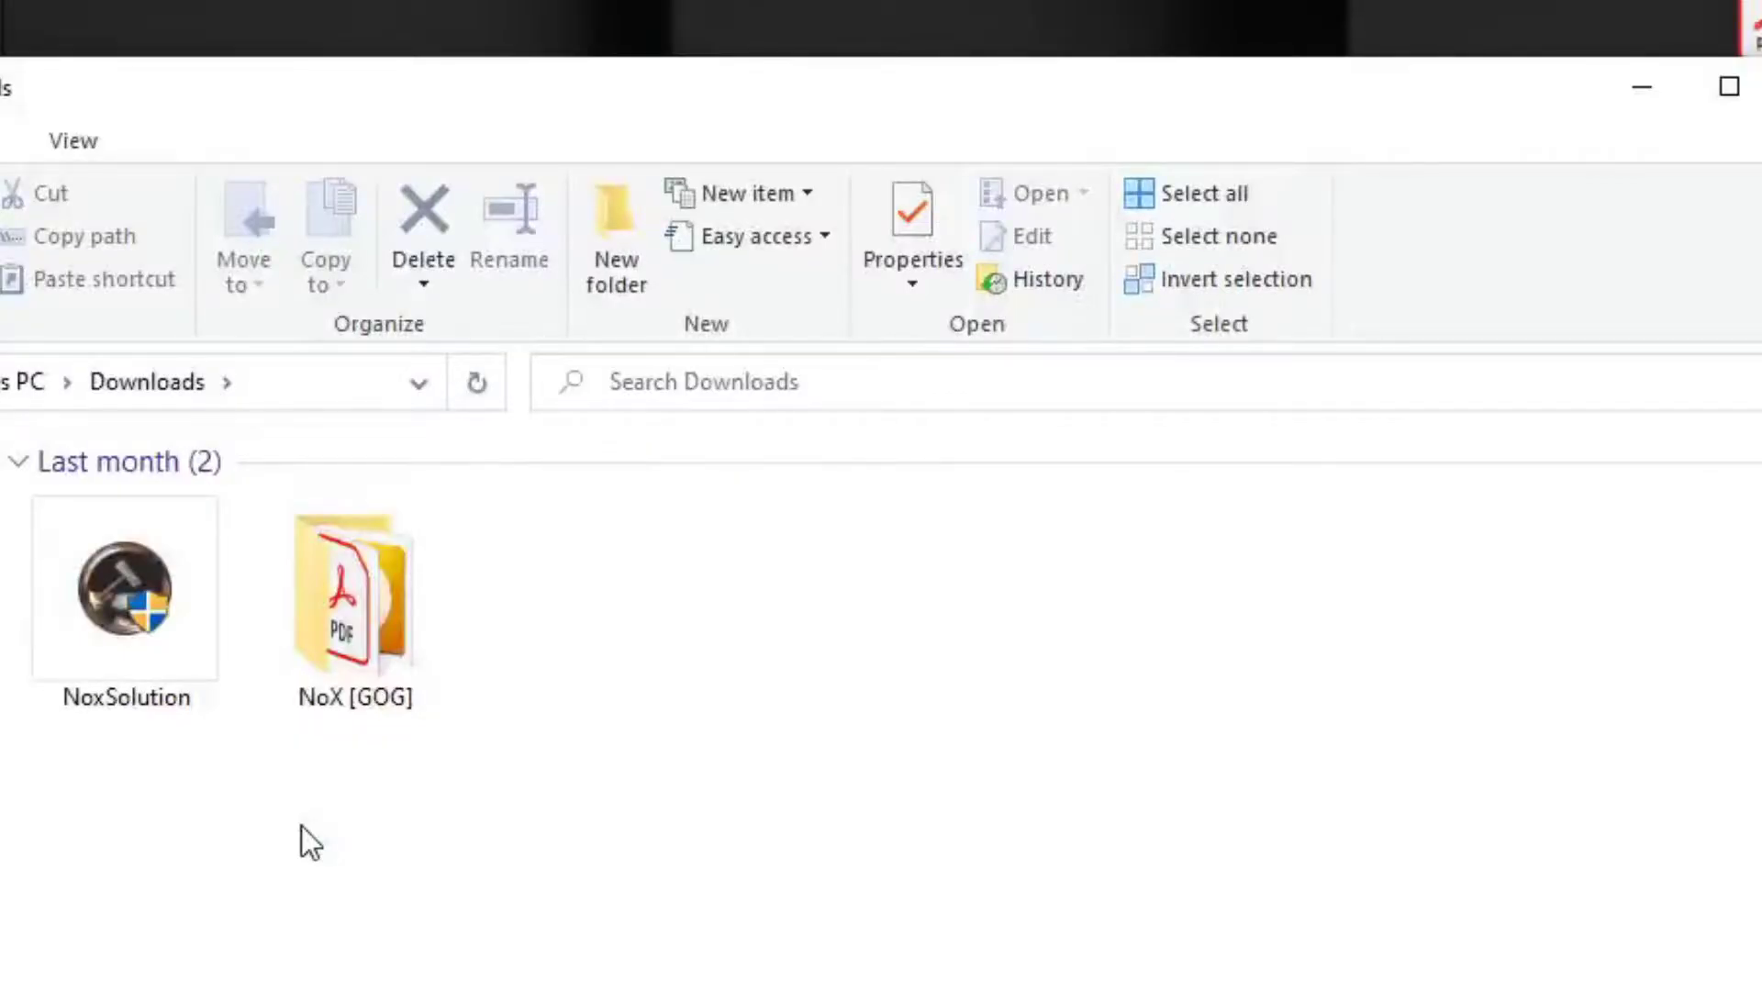
Install Nox Solution without Westwood Online, accepting the serial number fix, up to the final page
click(144, 574)
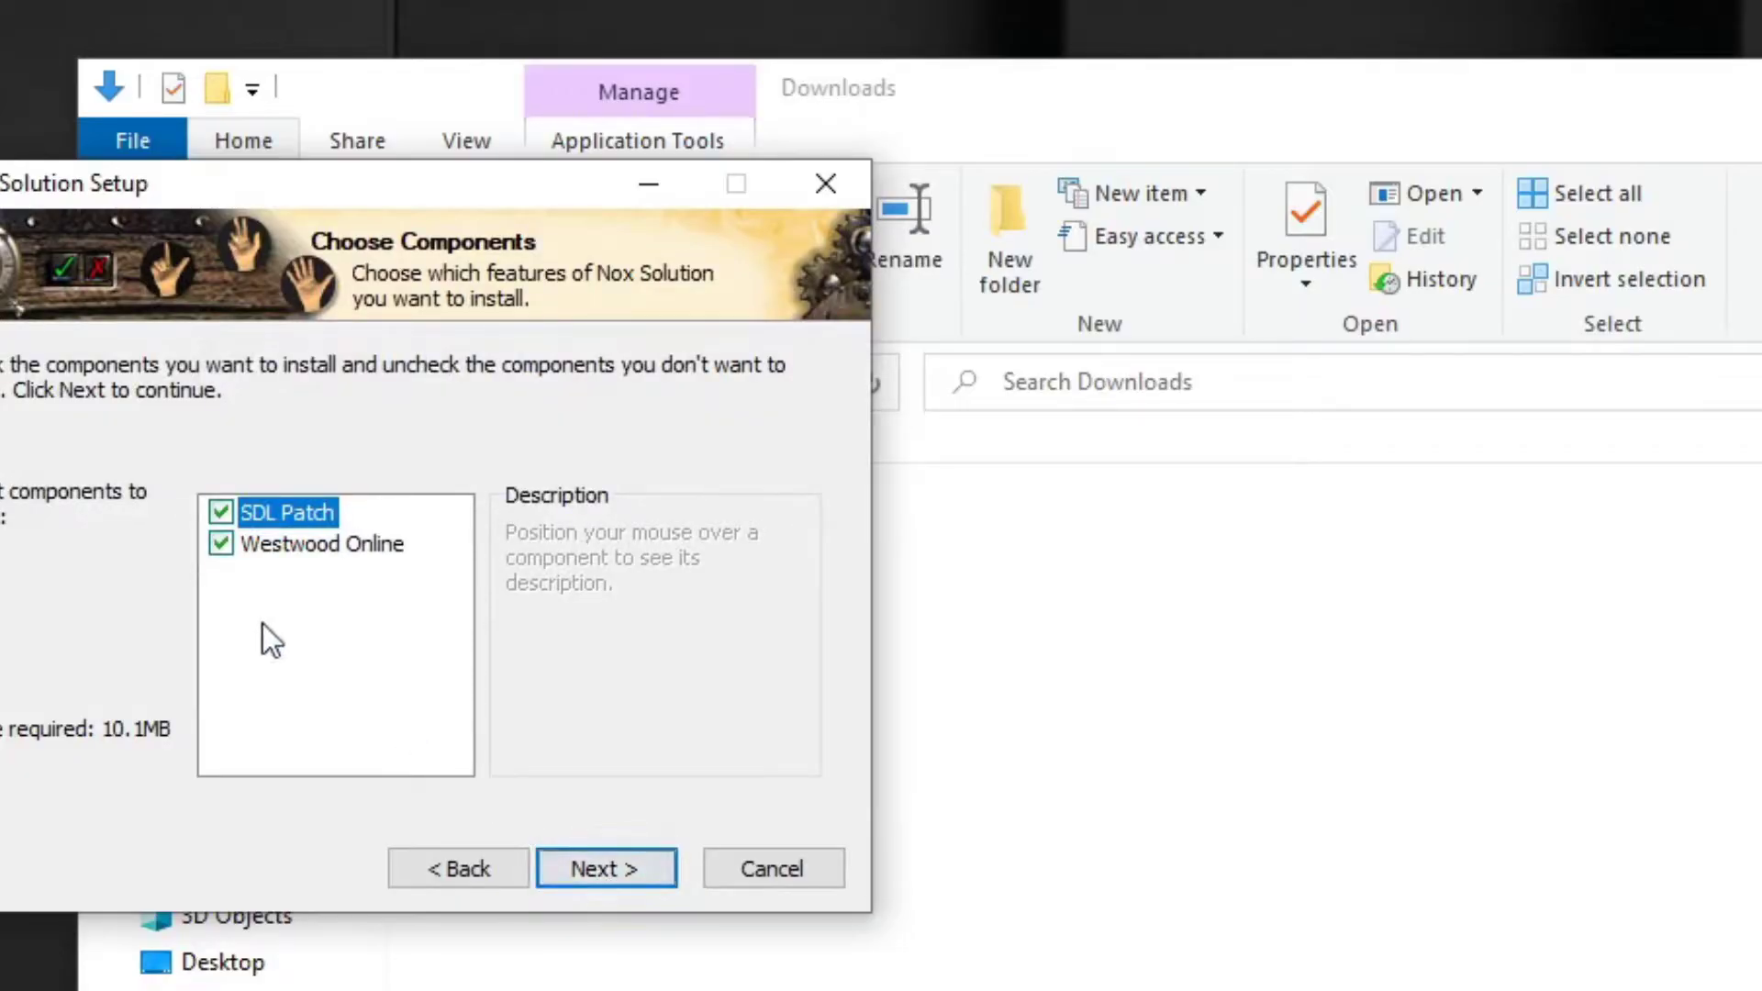
click(226, 547)
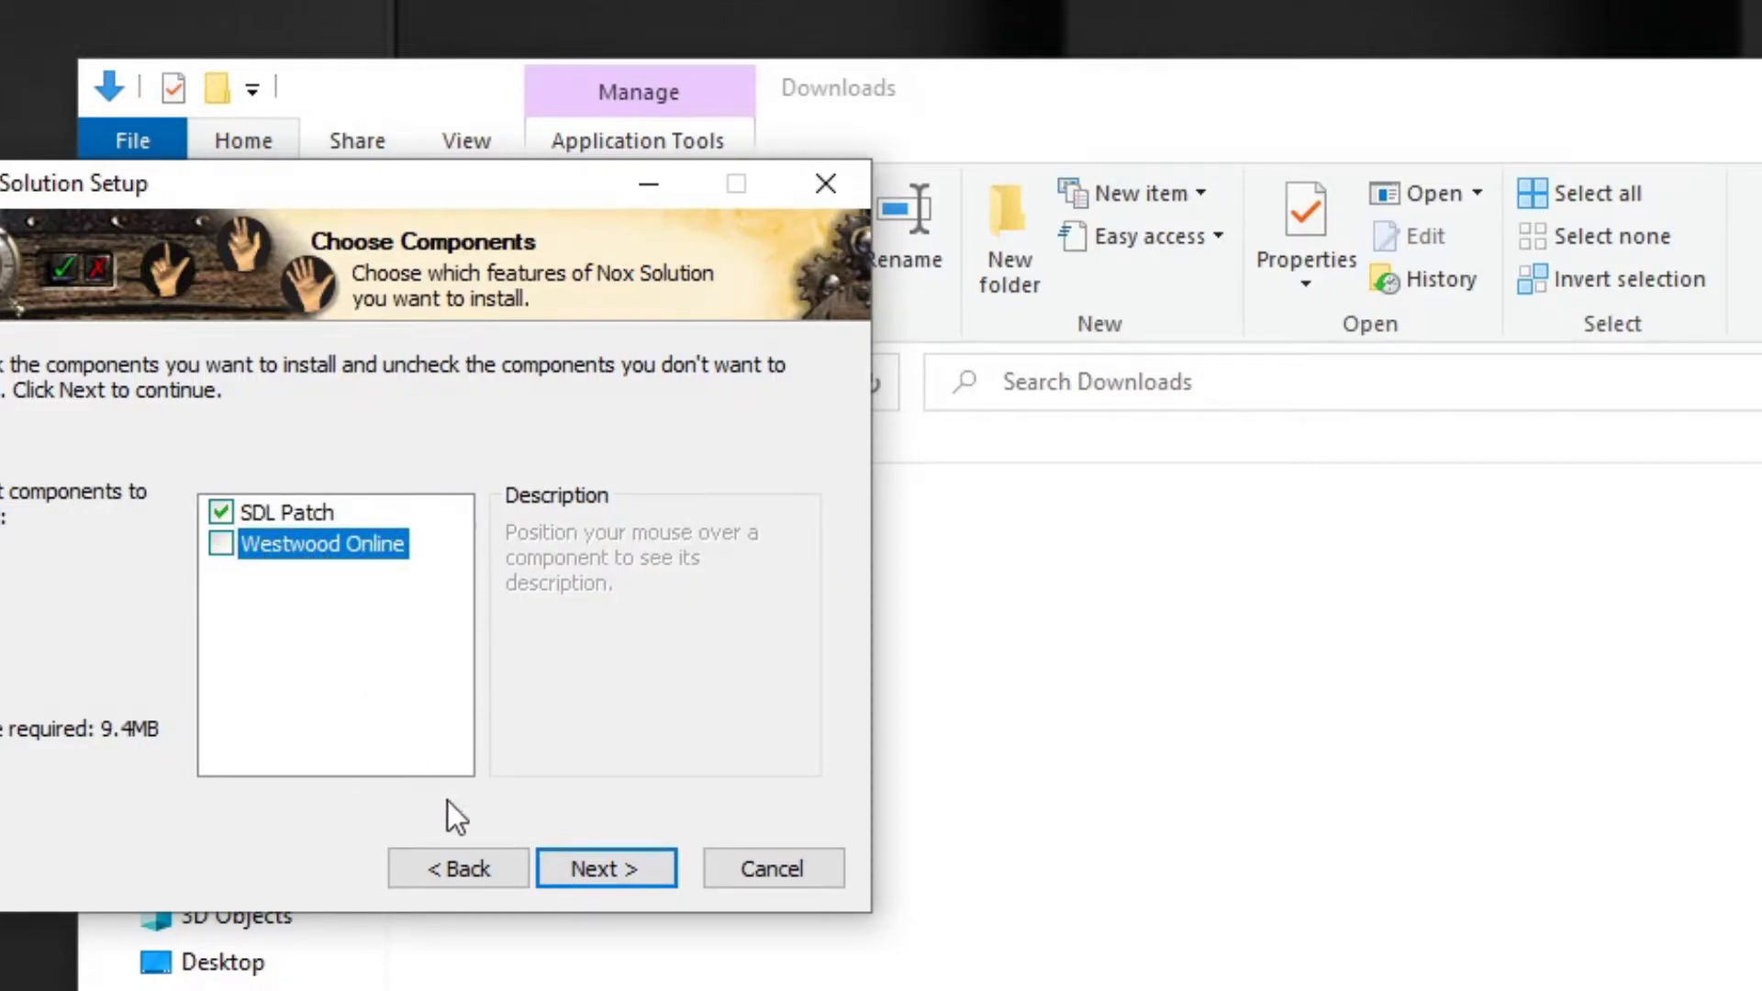
click(592, 868)
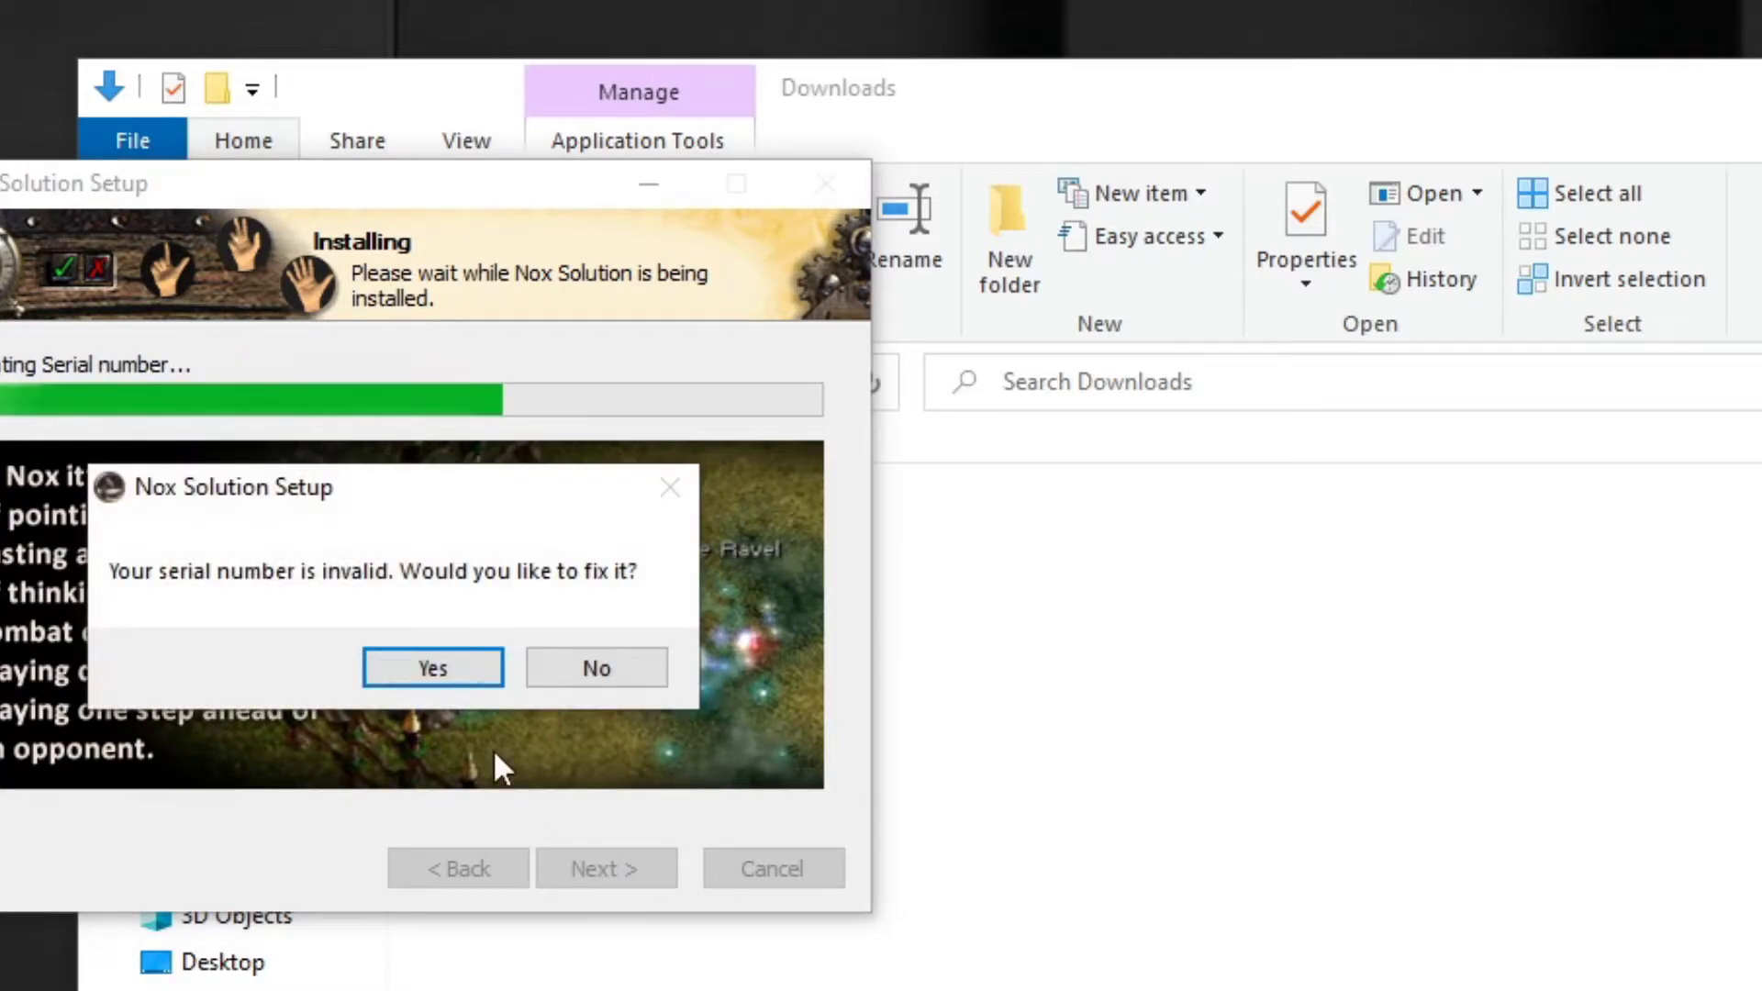
click(451, 671)
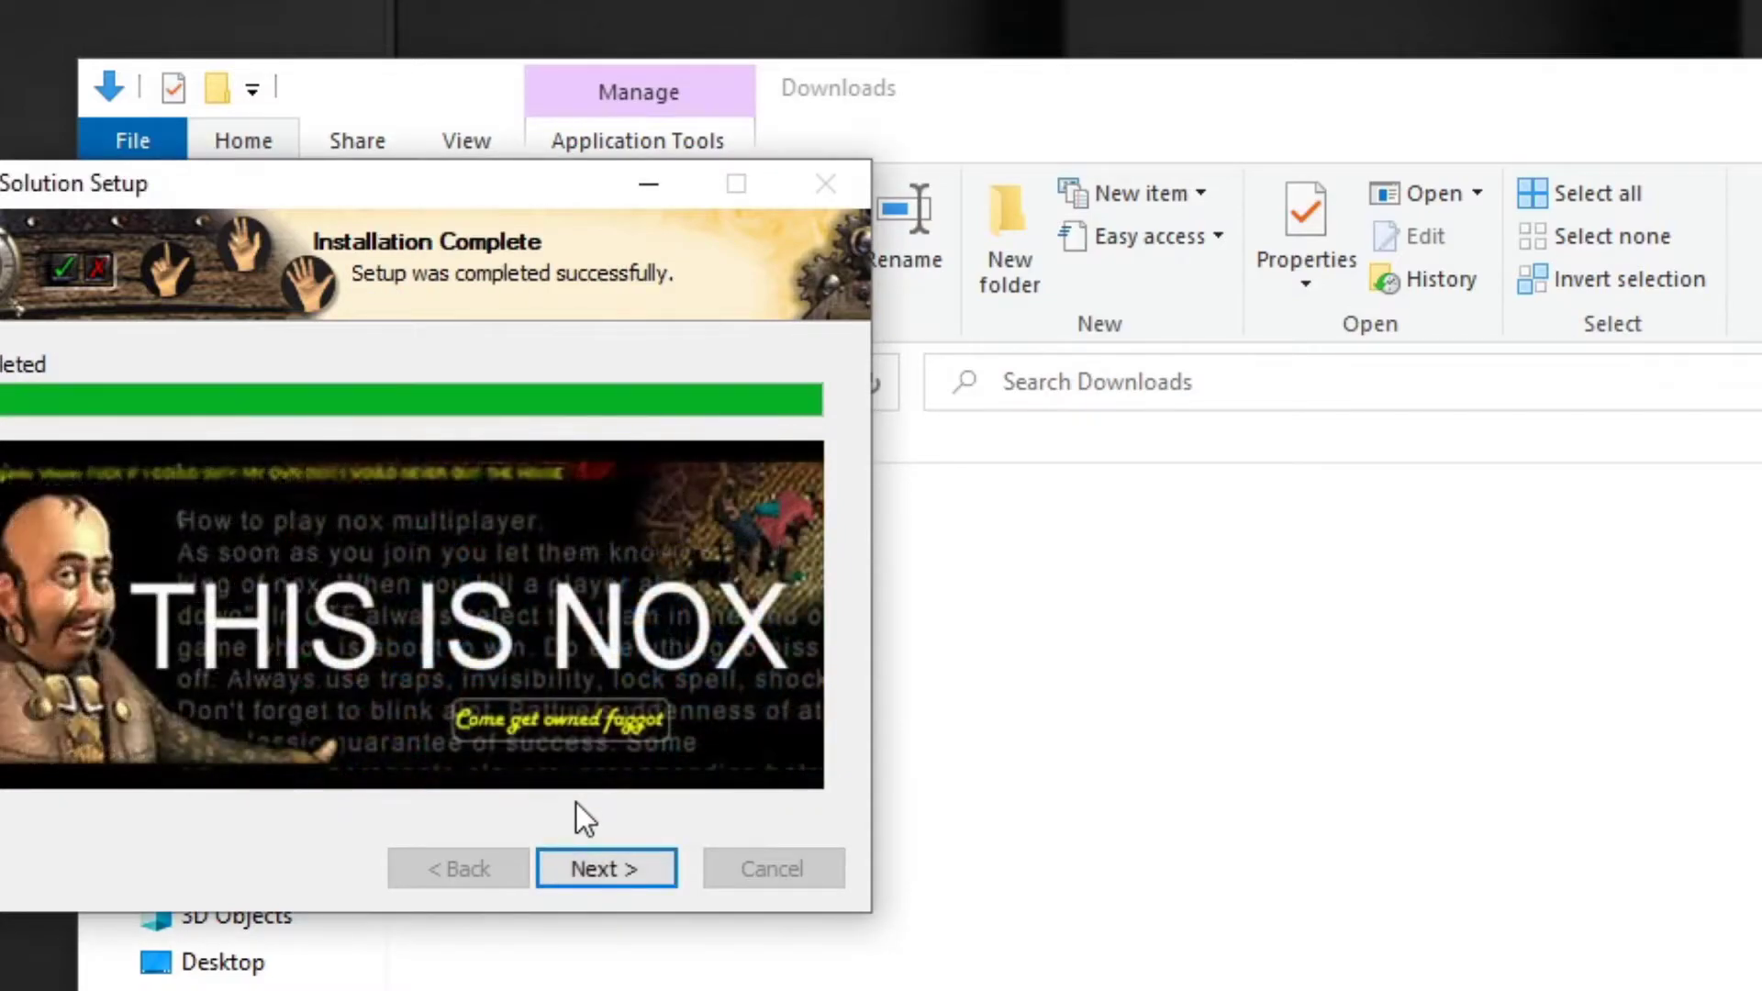
click(630, 868)
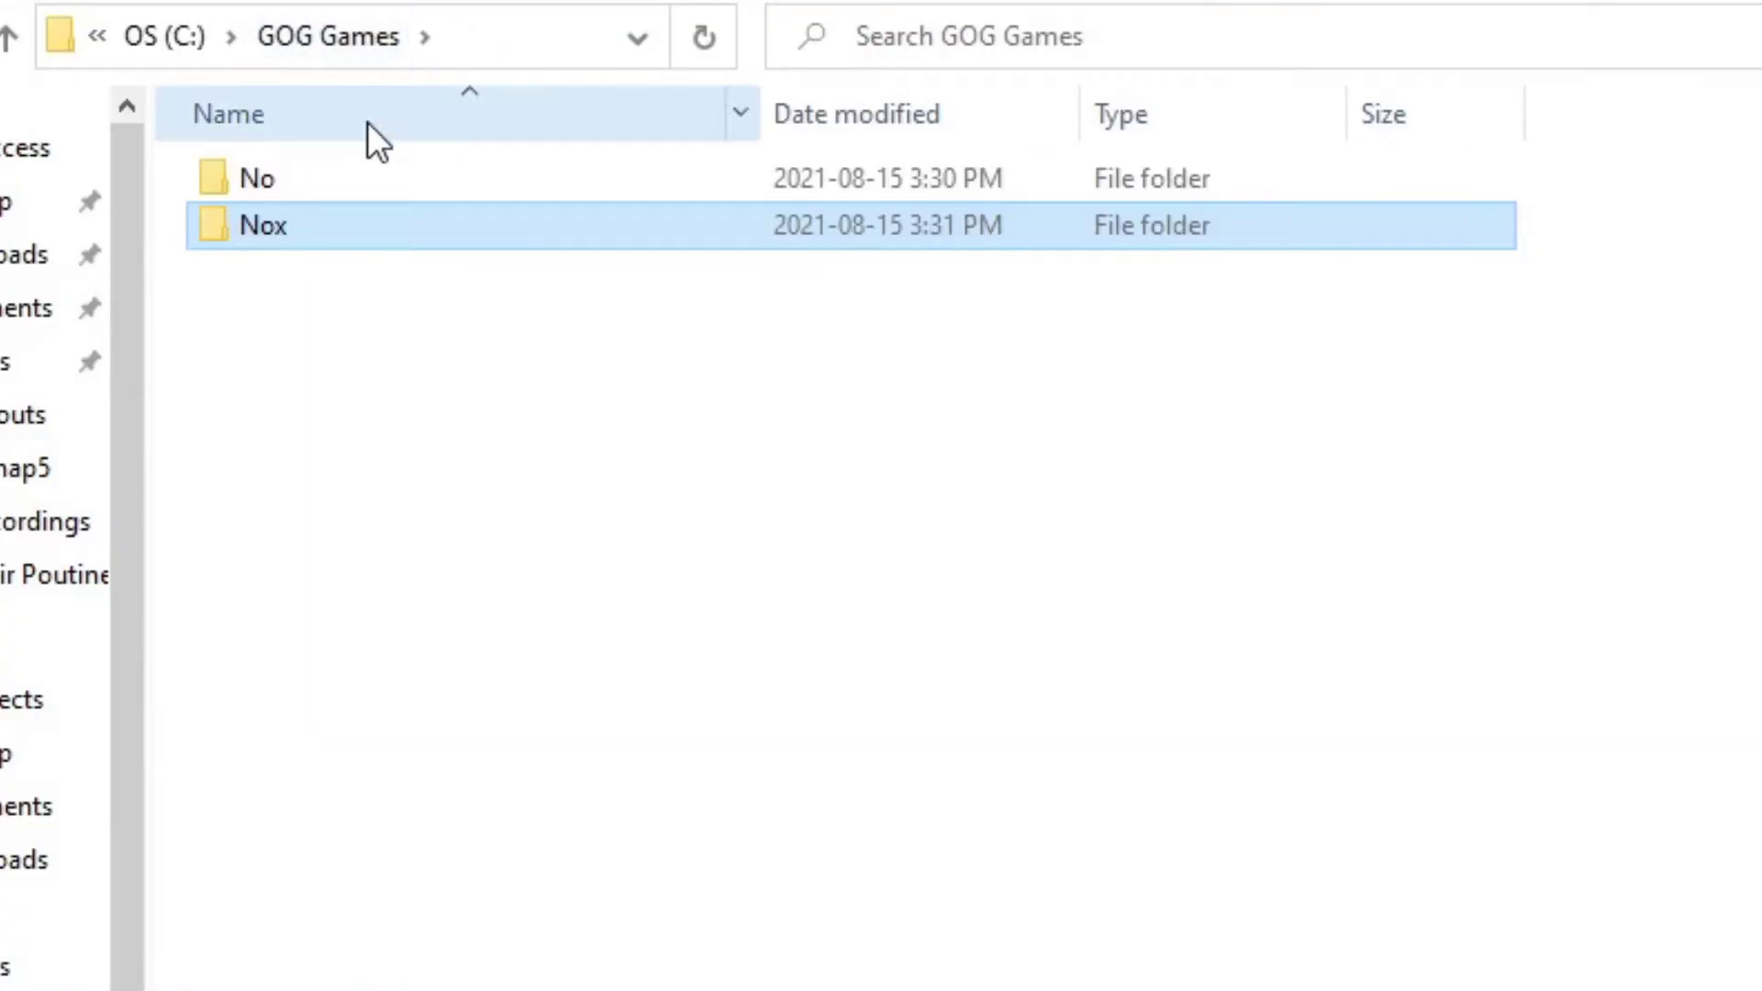
Copy every item in the C:\GOG Games\No folder
click(356, 187)
double_click(360, 187)
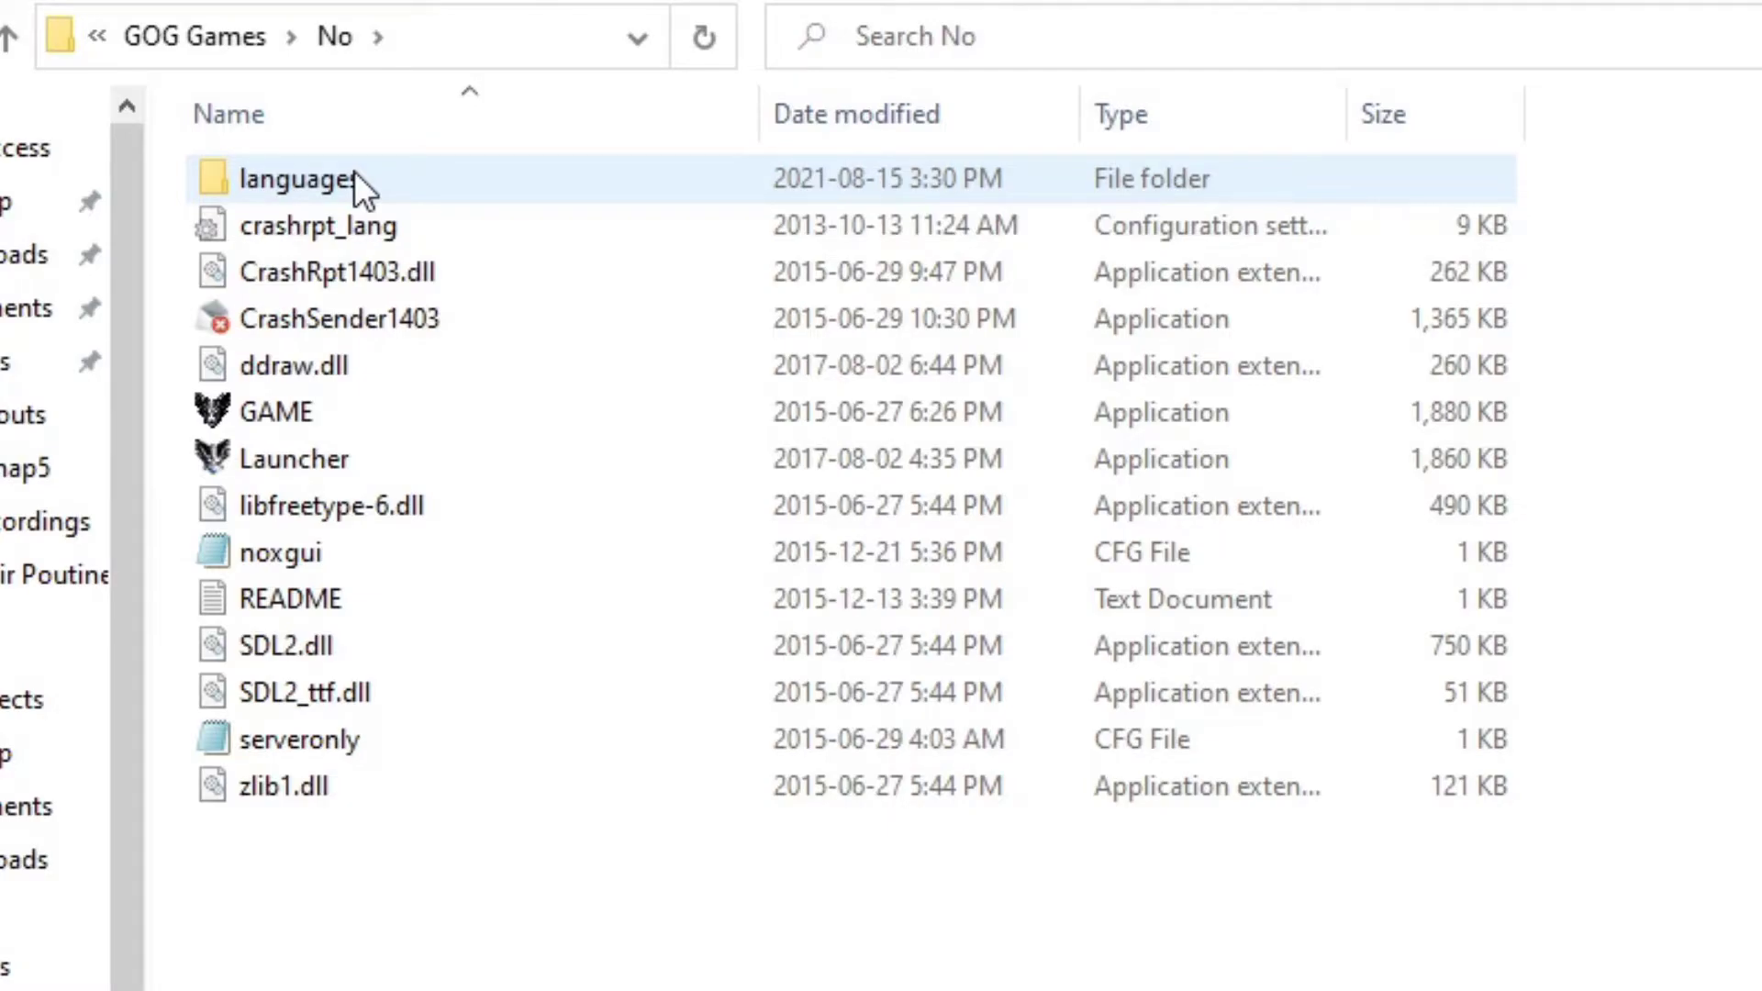
key(ctrl+a)
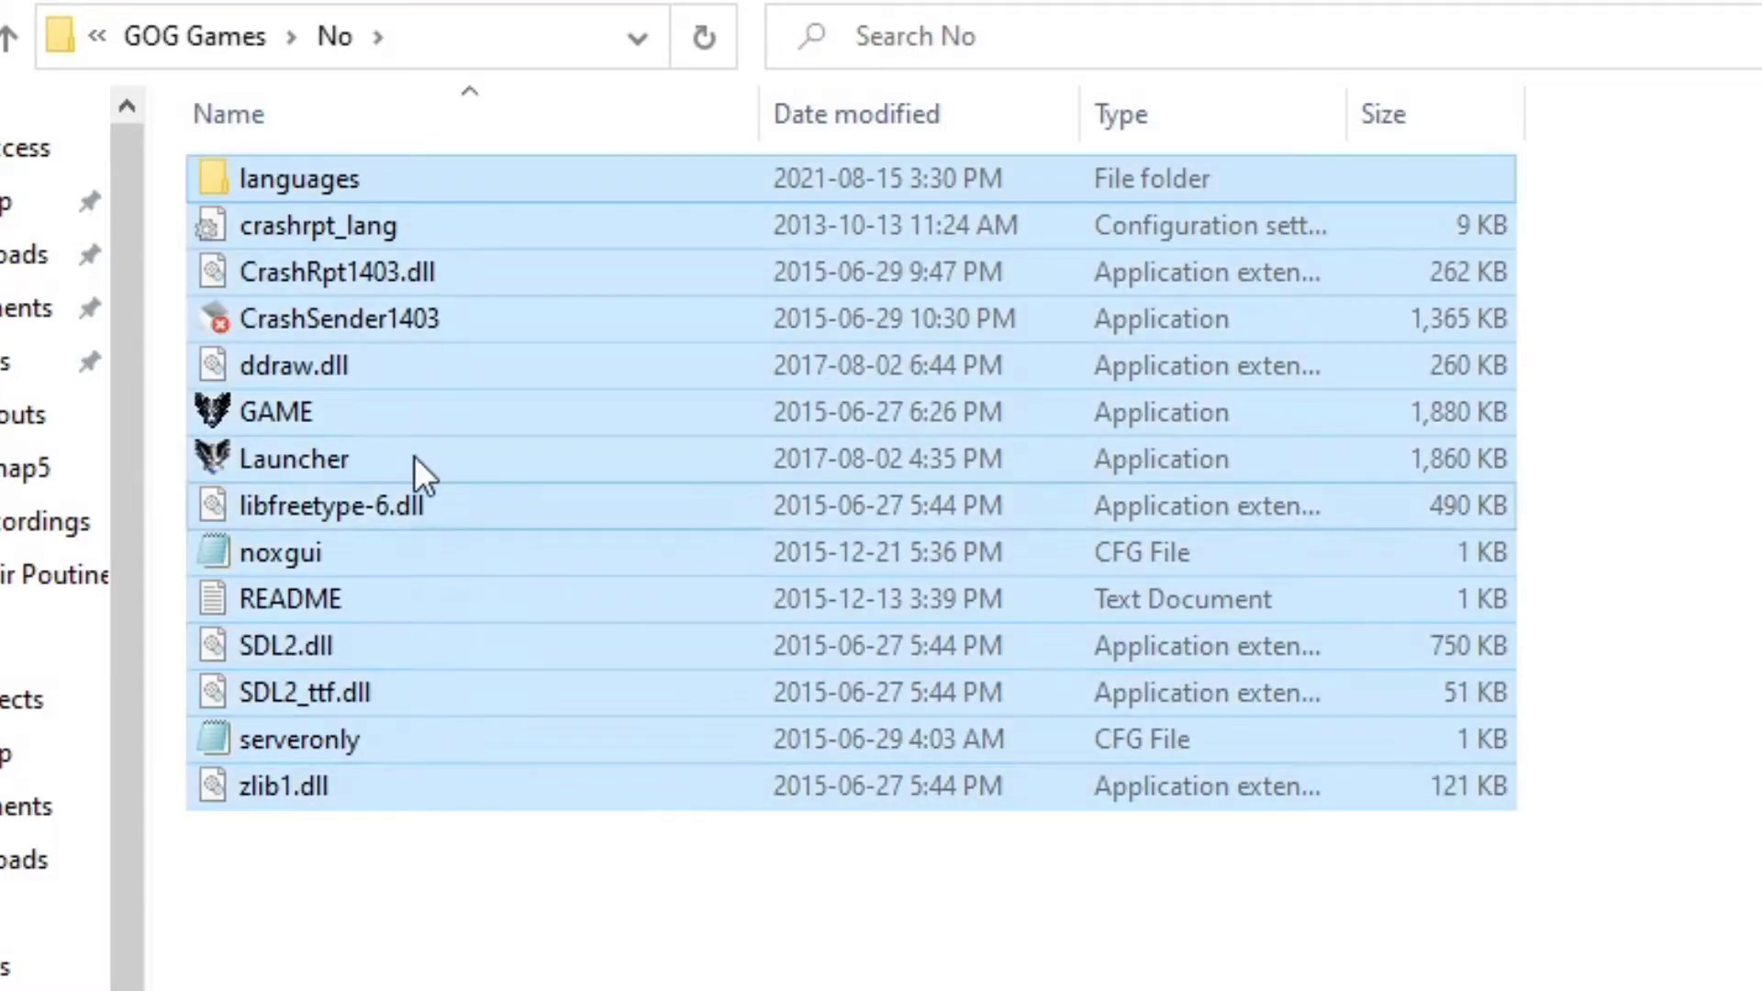
right_click(417, 342)
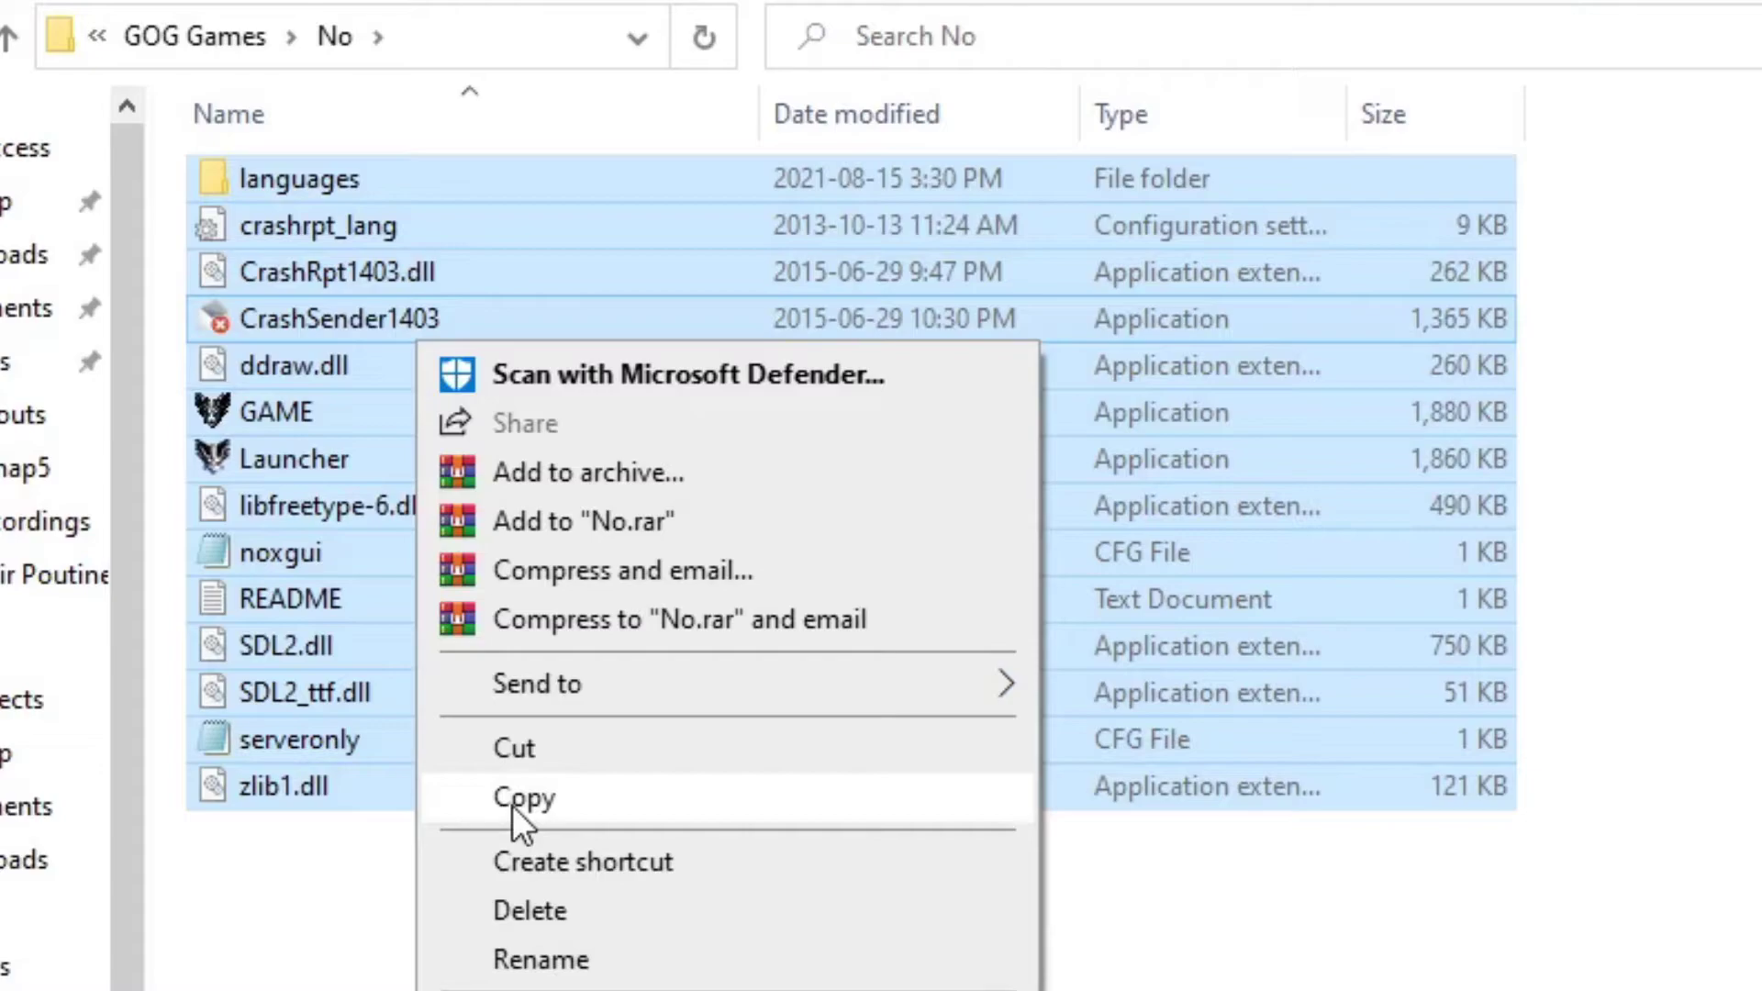
click(512, 798)
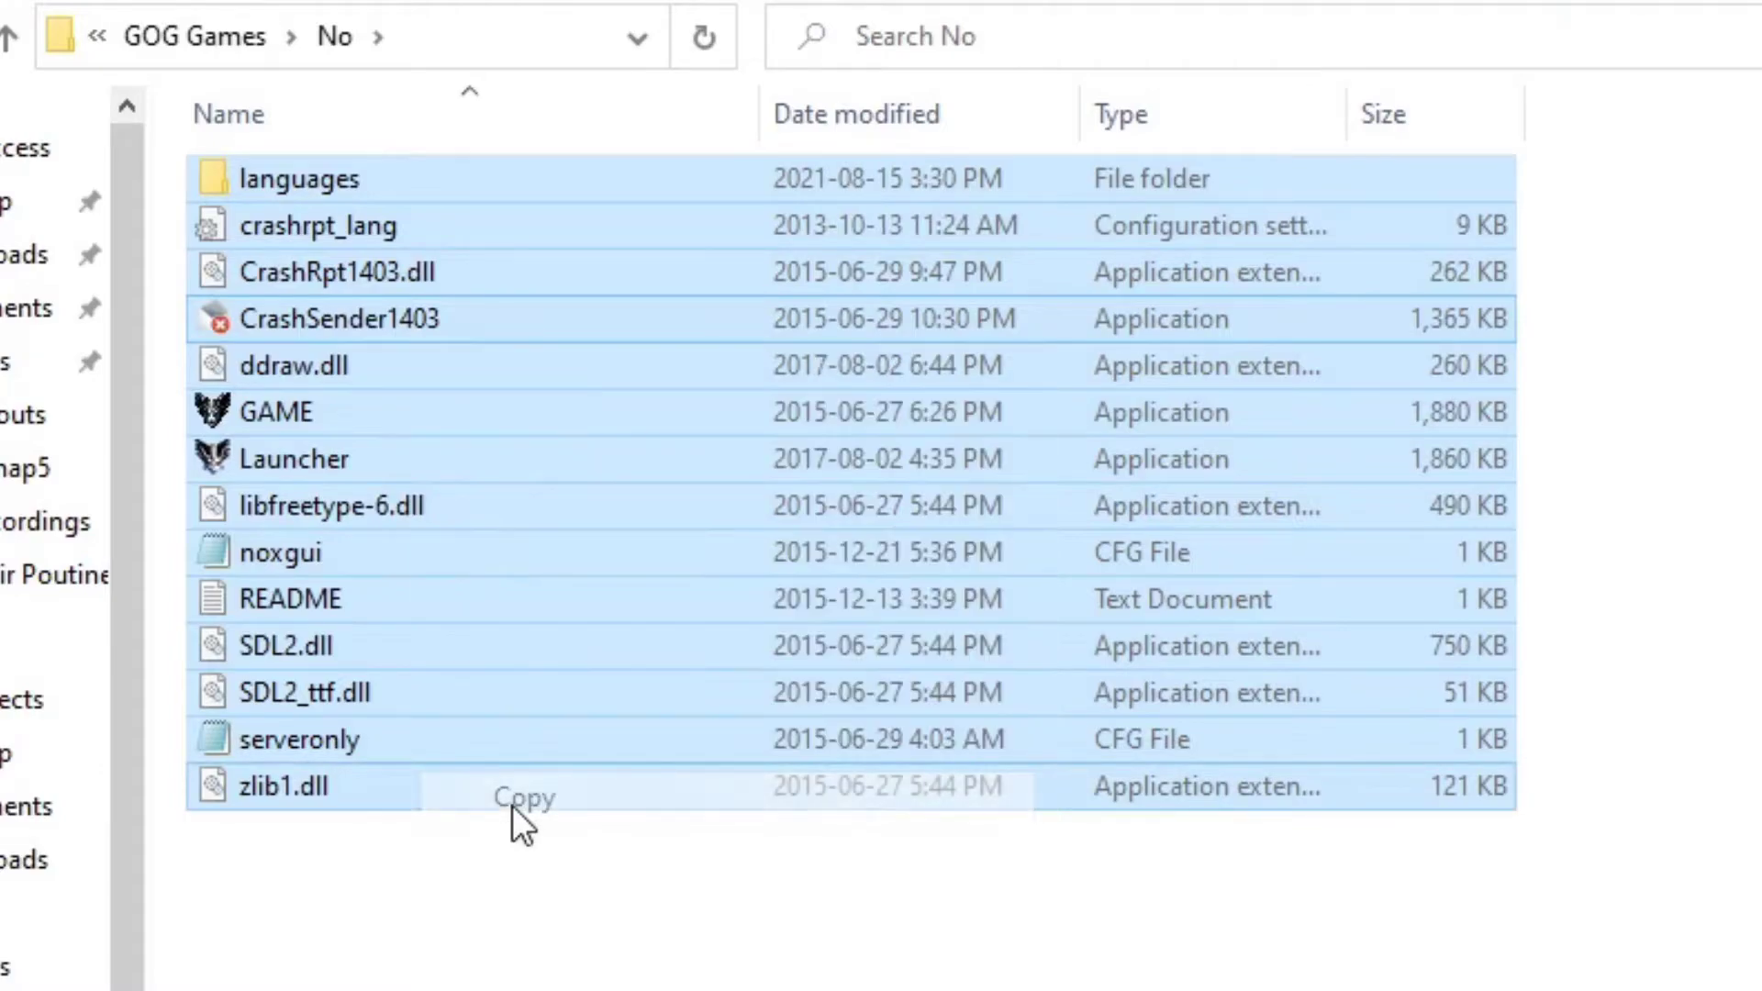
Paste the copied files into the Nox folder, replacing the existing README.txt
click(242, 61)
double_click(294, 222)
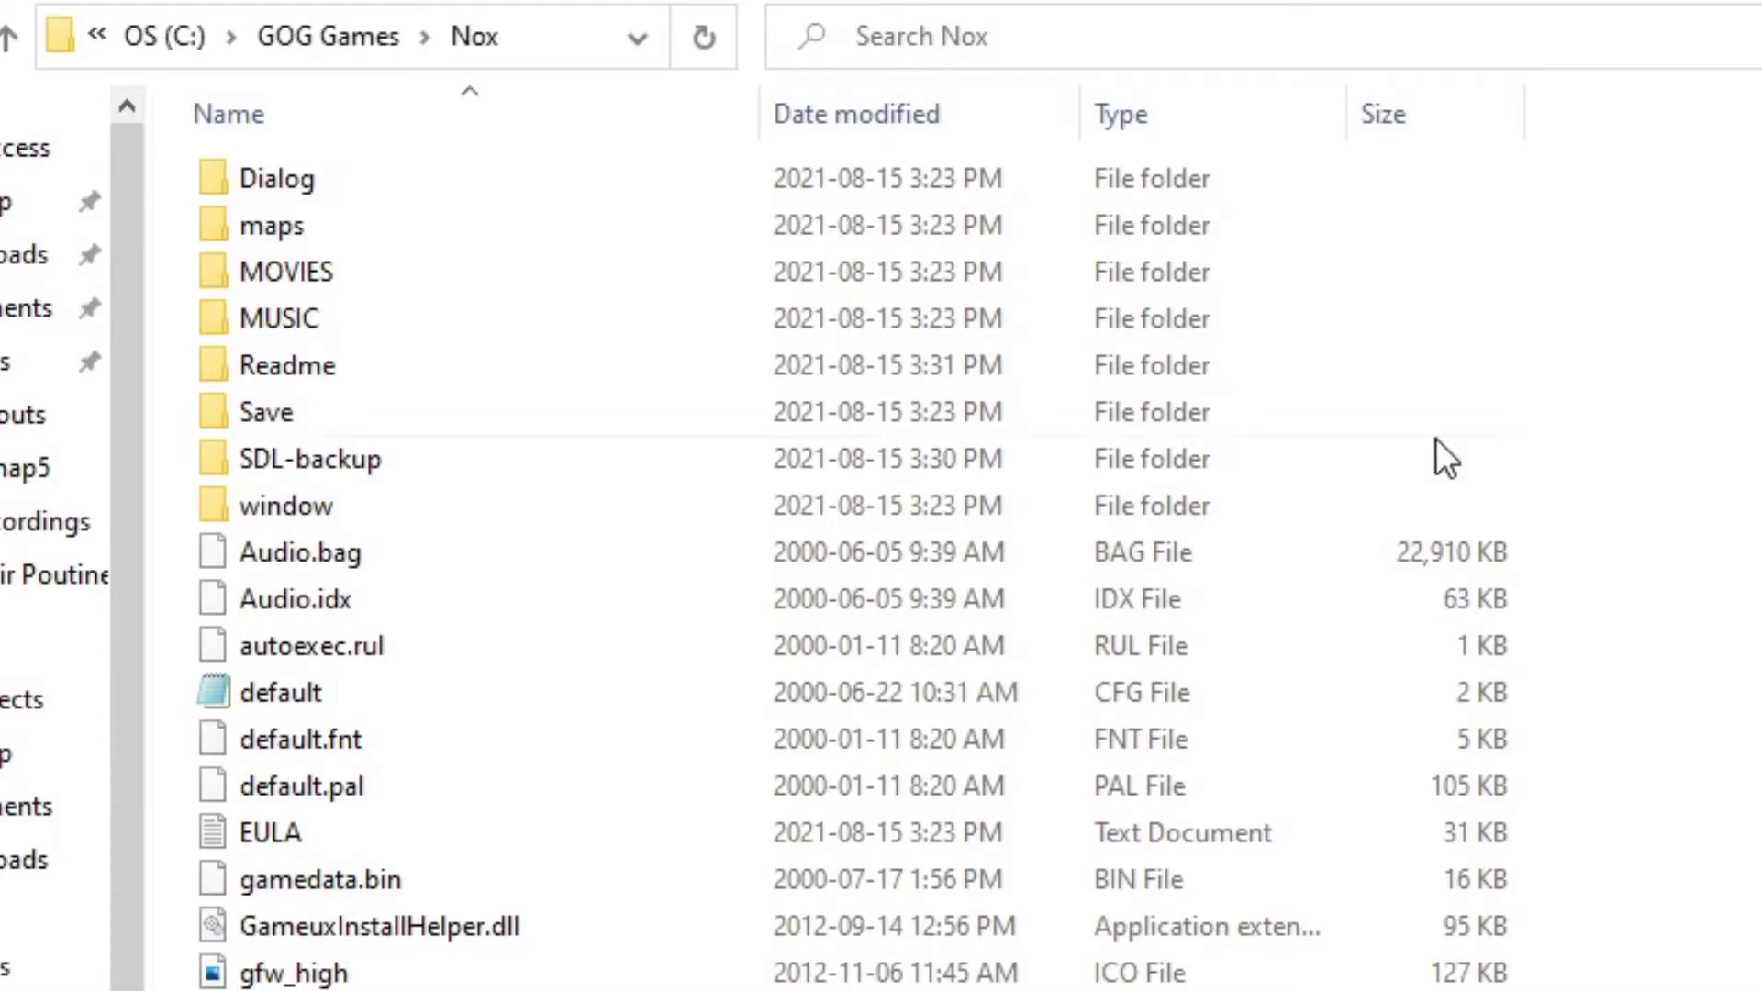
key(ctrl+v)
drag(0, 299, 922, 322)
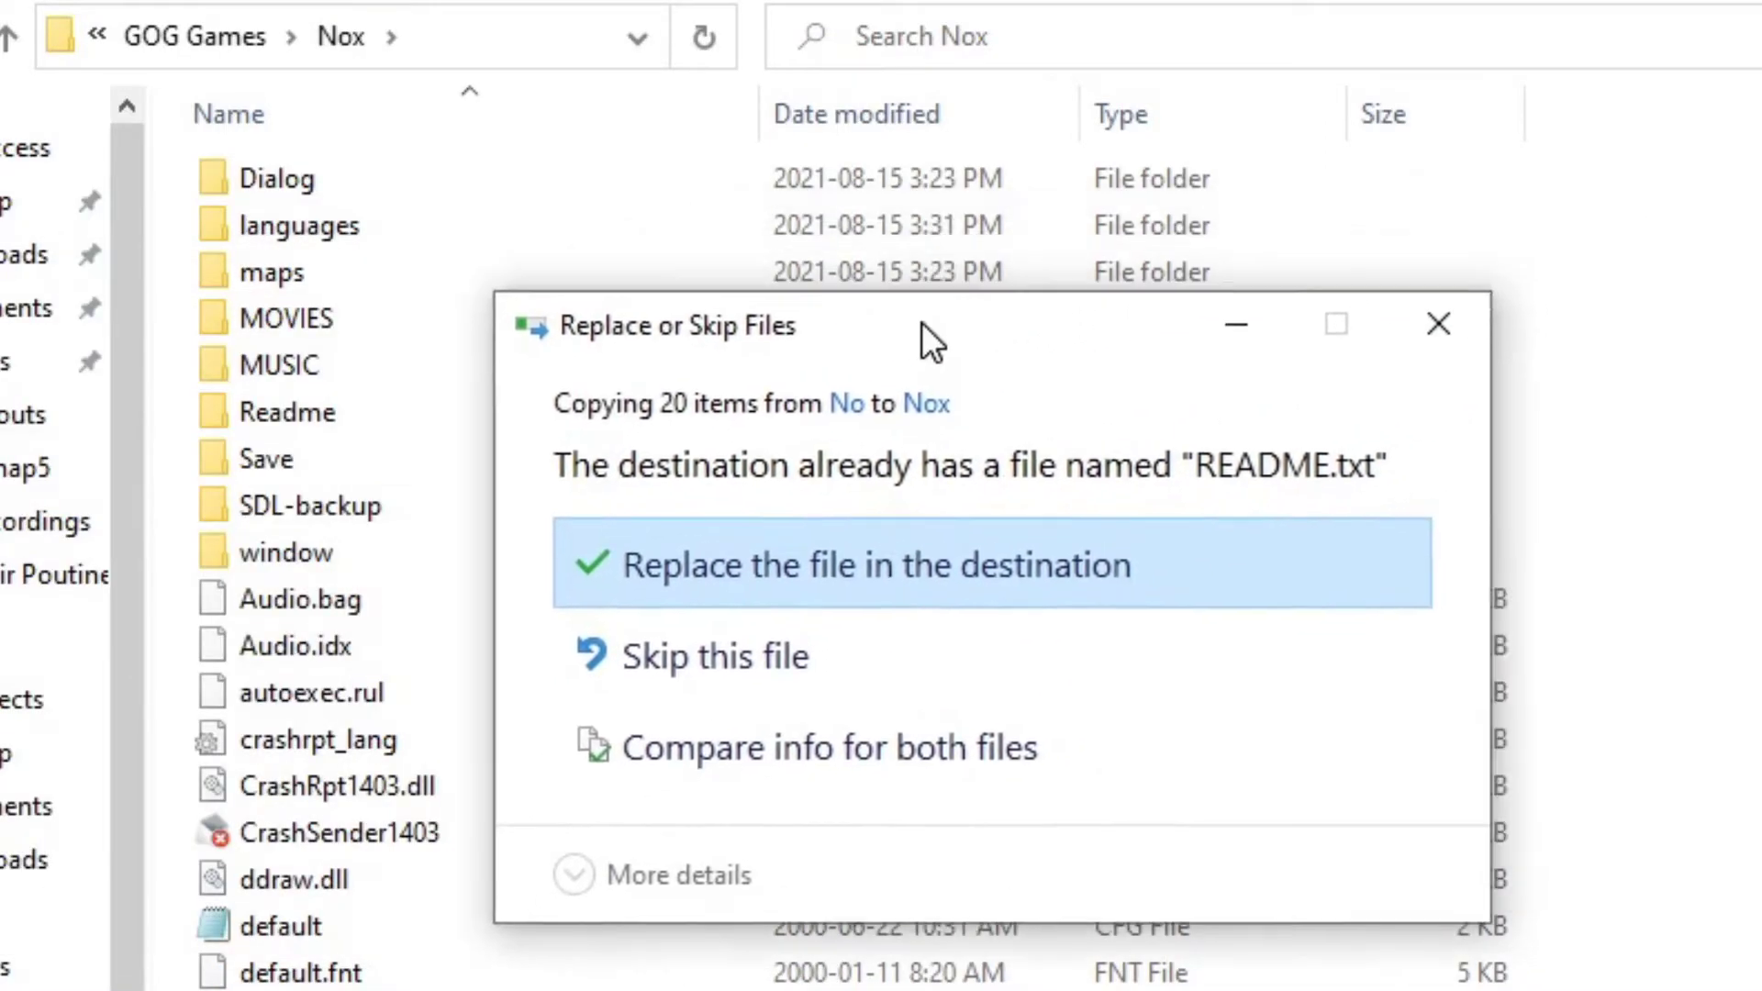
click(672, 575)
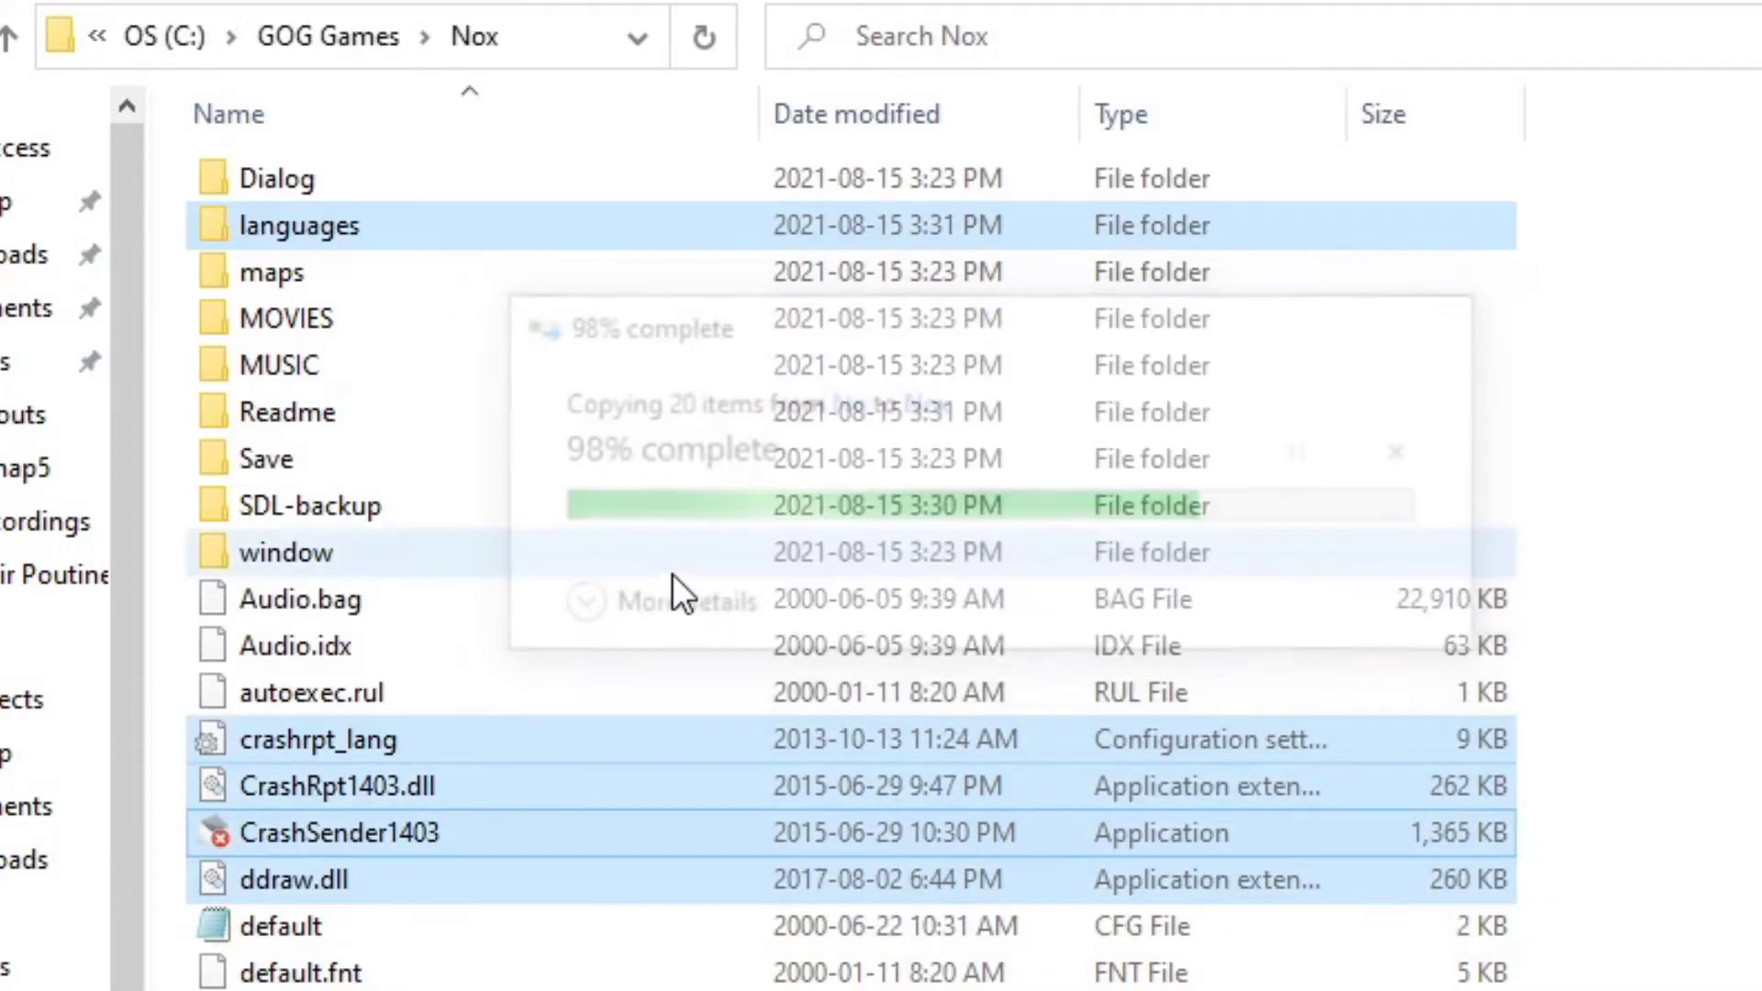
click(1616, 579)
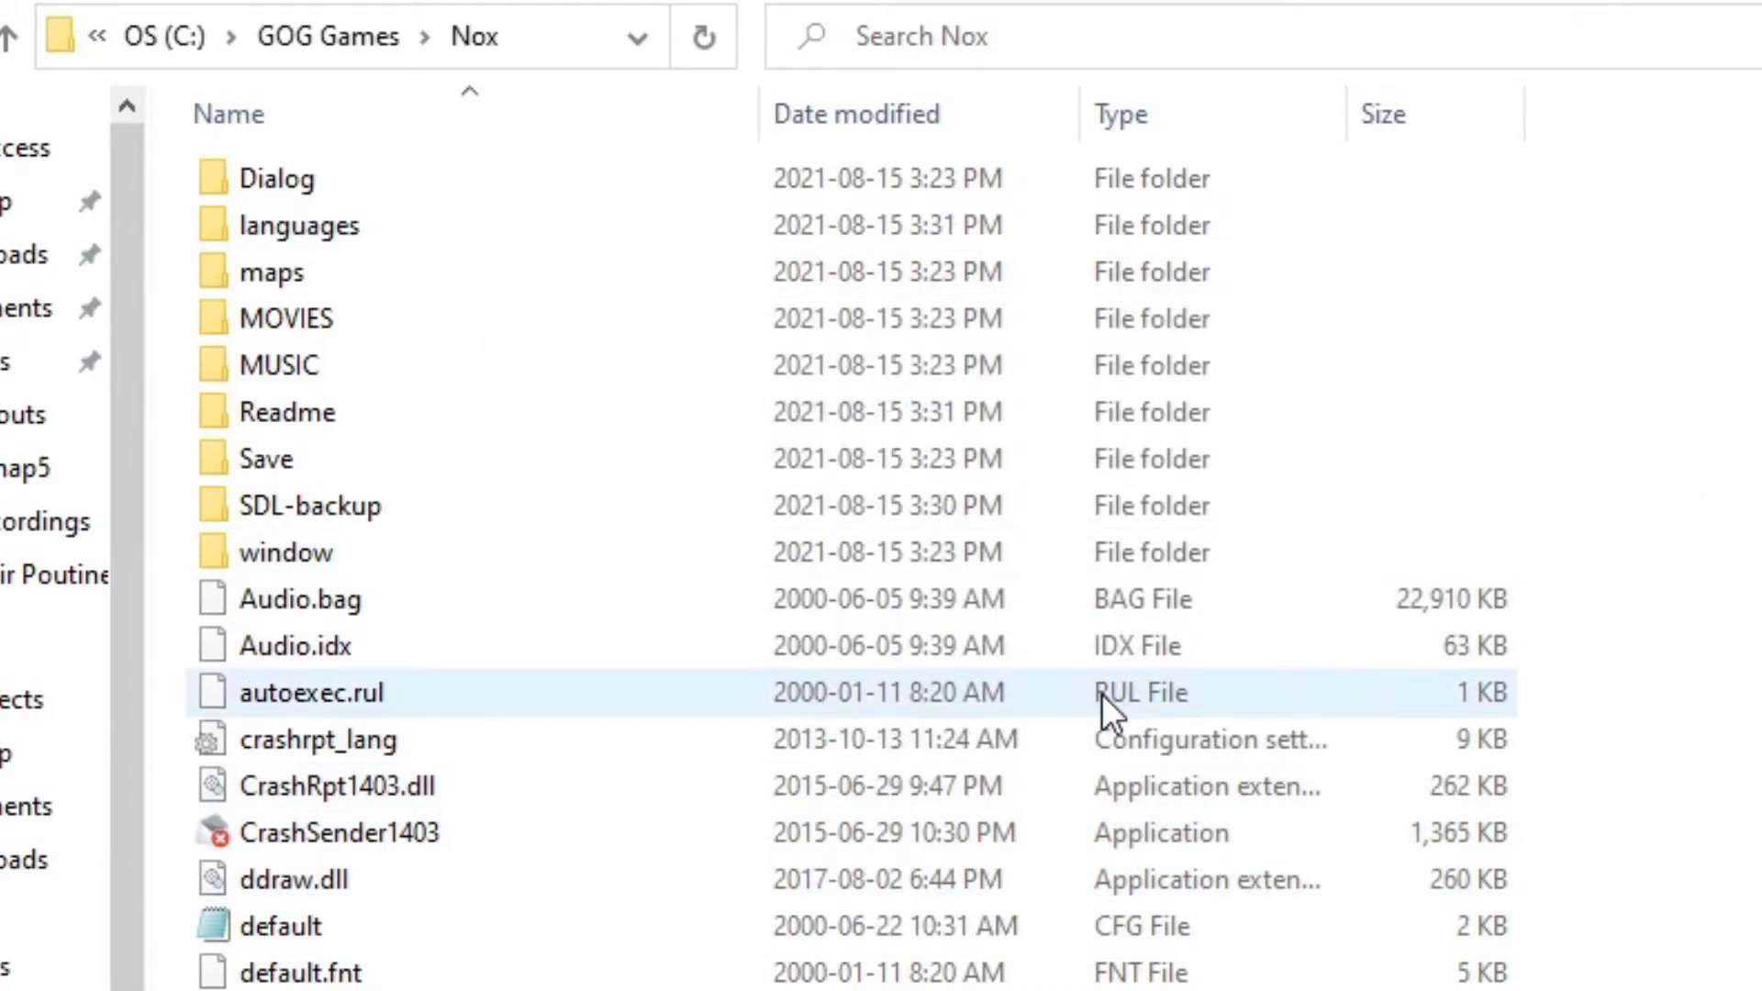
scroll(1102, 694, down, 7)
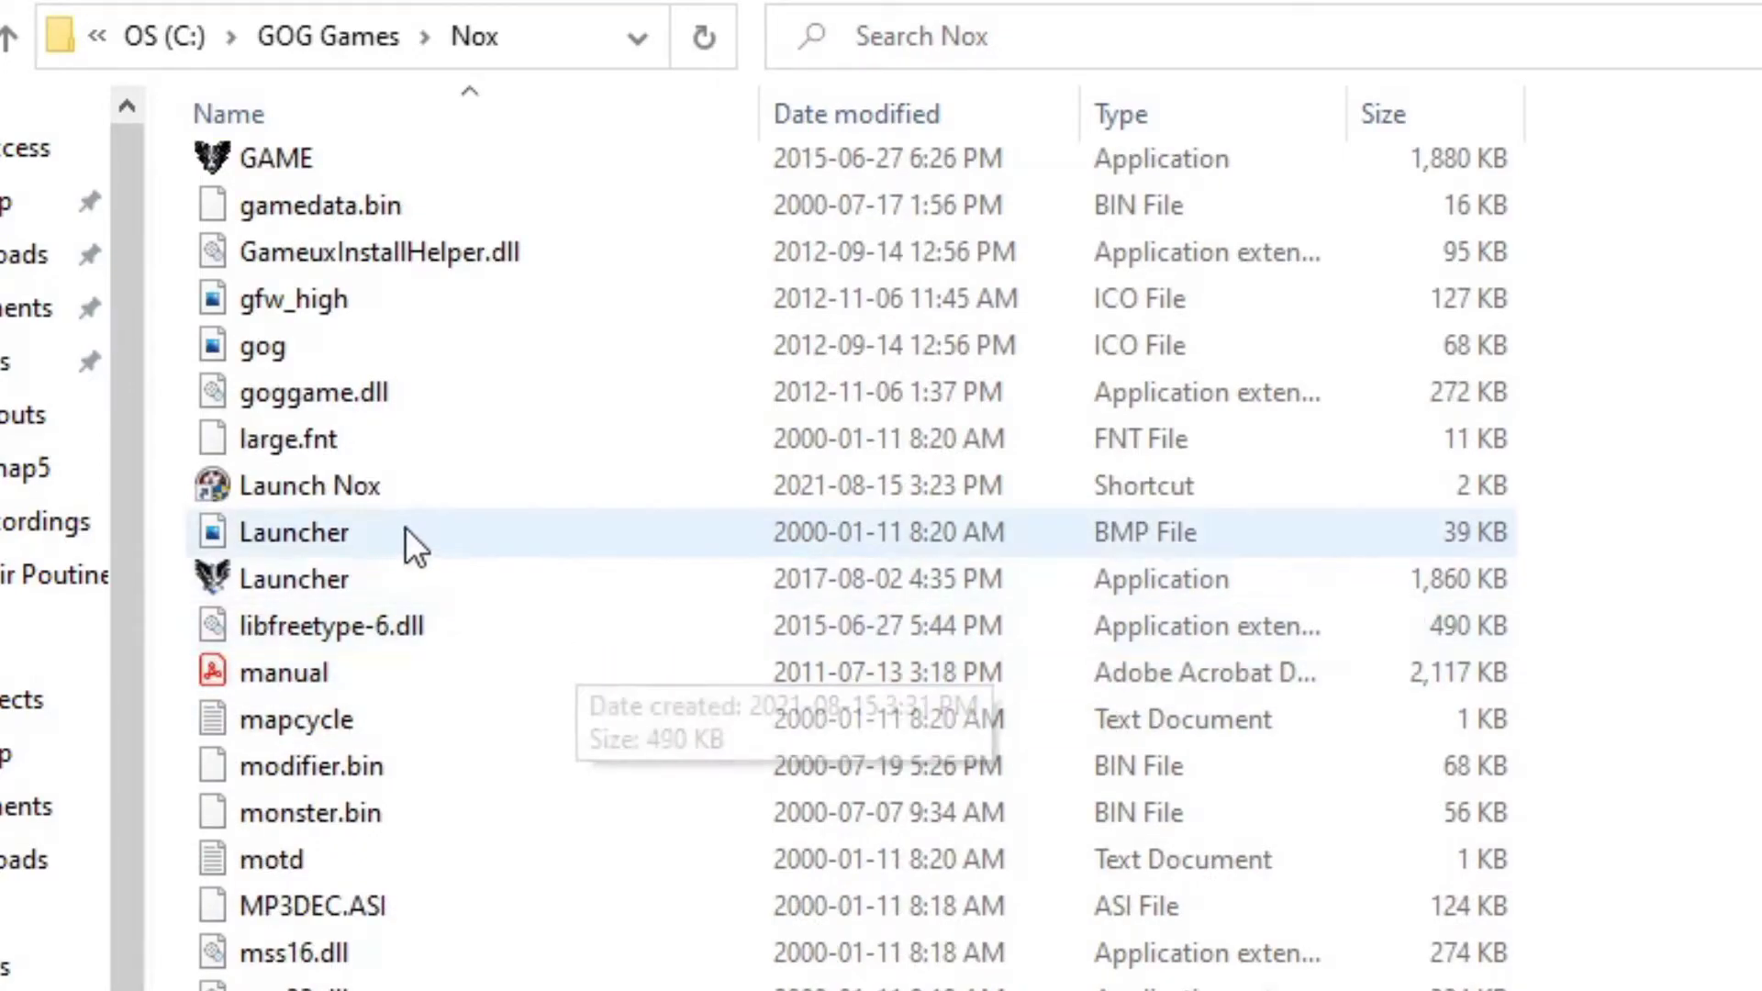
Launch Nox, defeat the creature at the gate, and talk to the gate guard
double_click(373, 464)
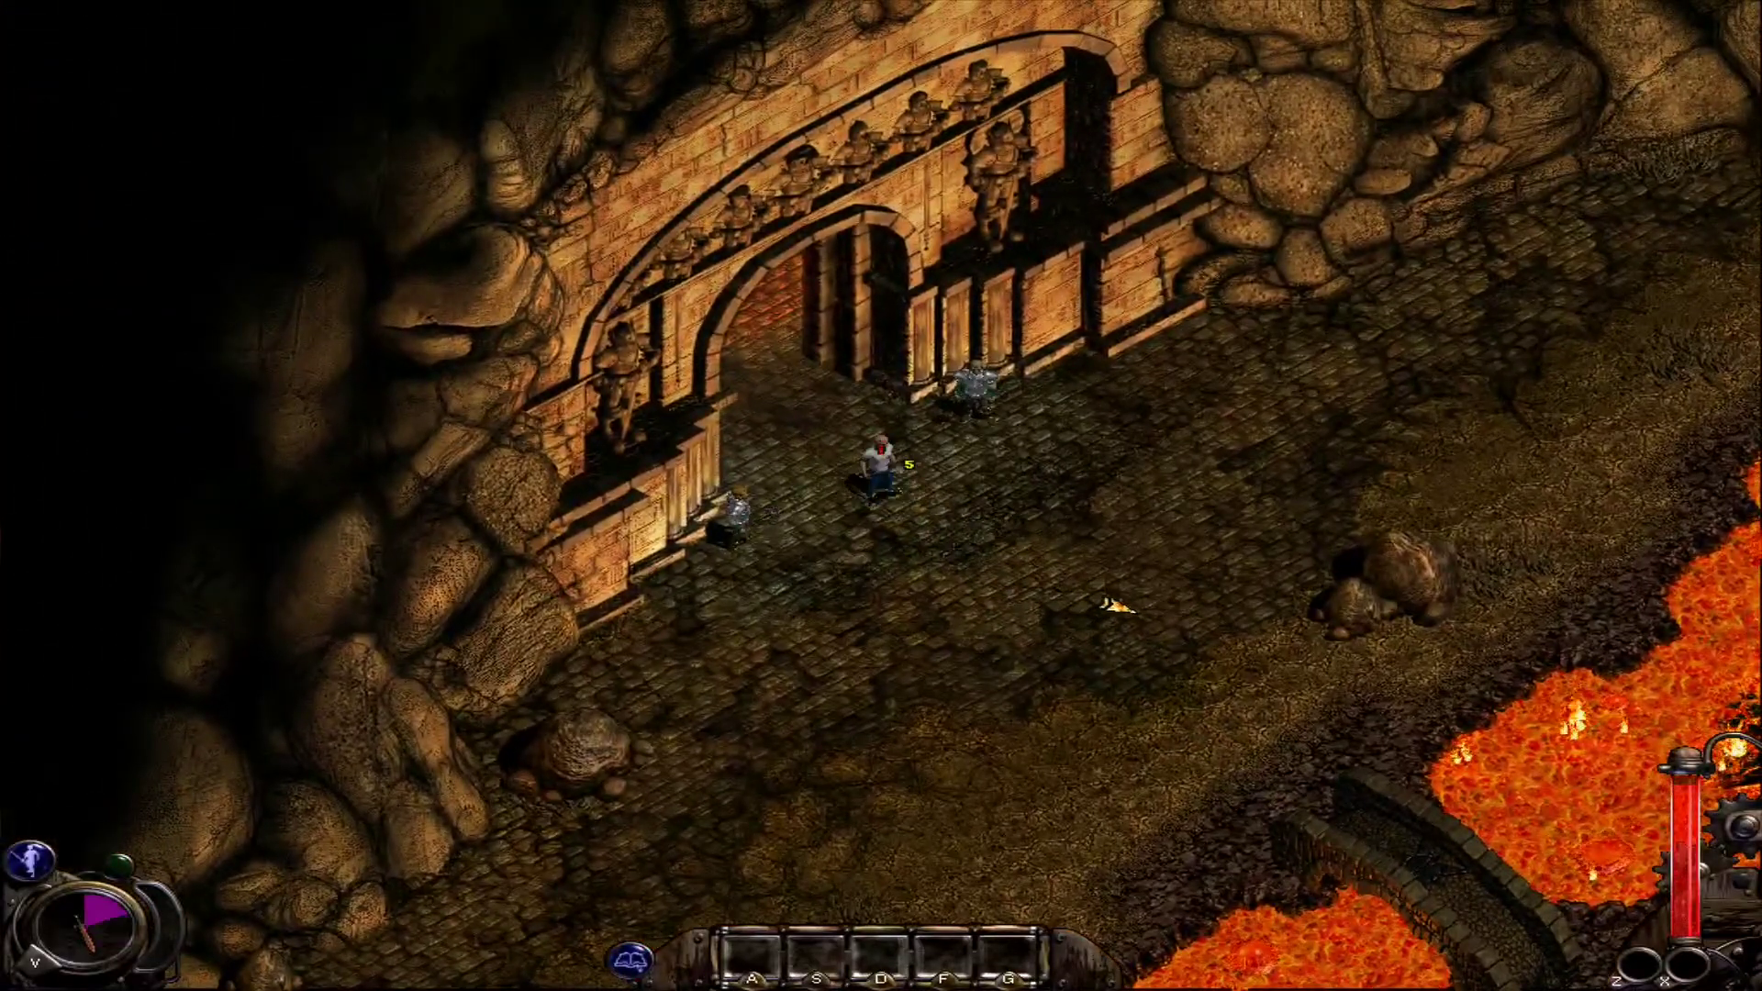
click(873, 590)
click(799, 502)
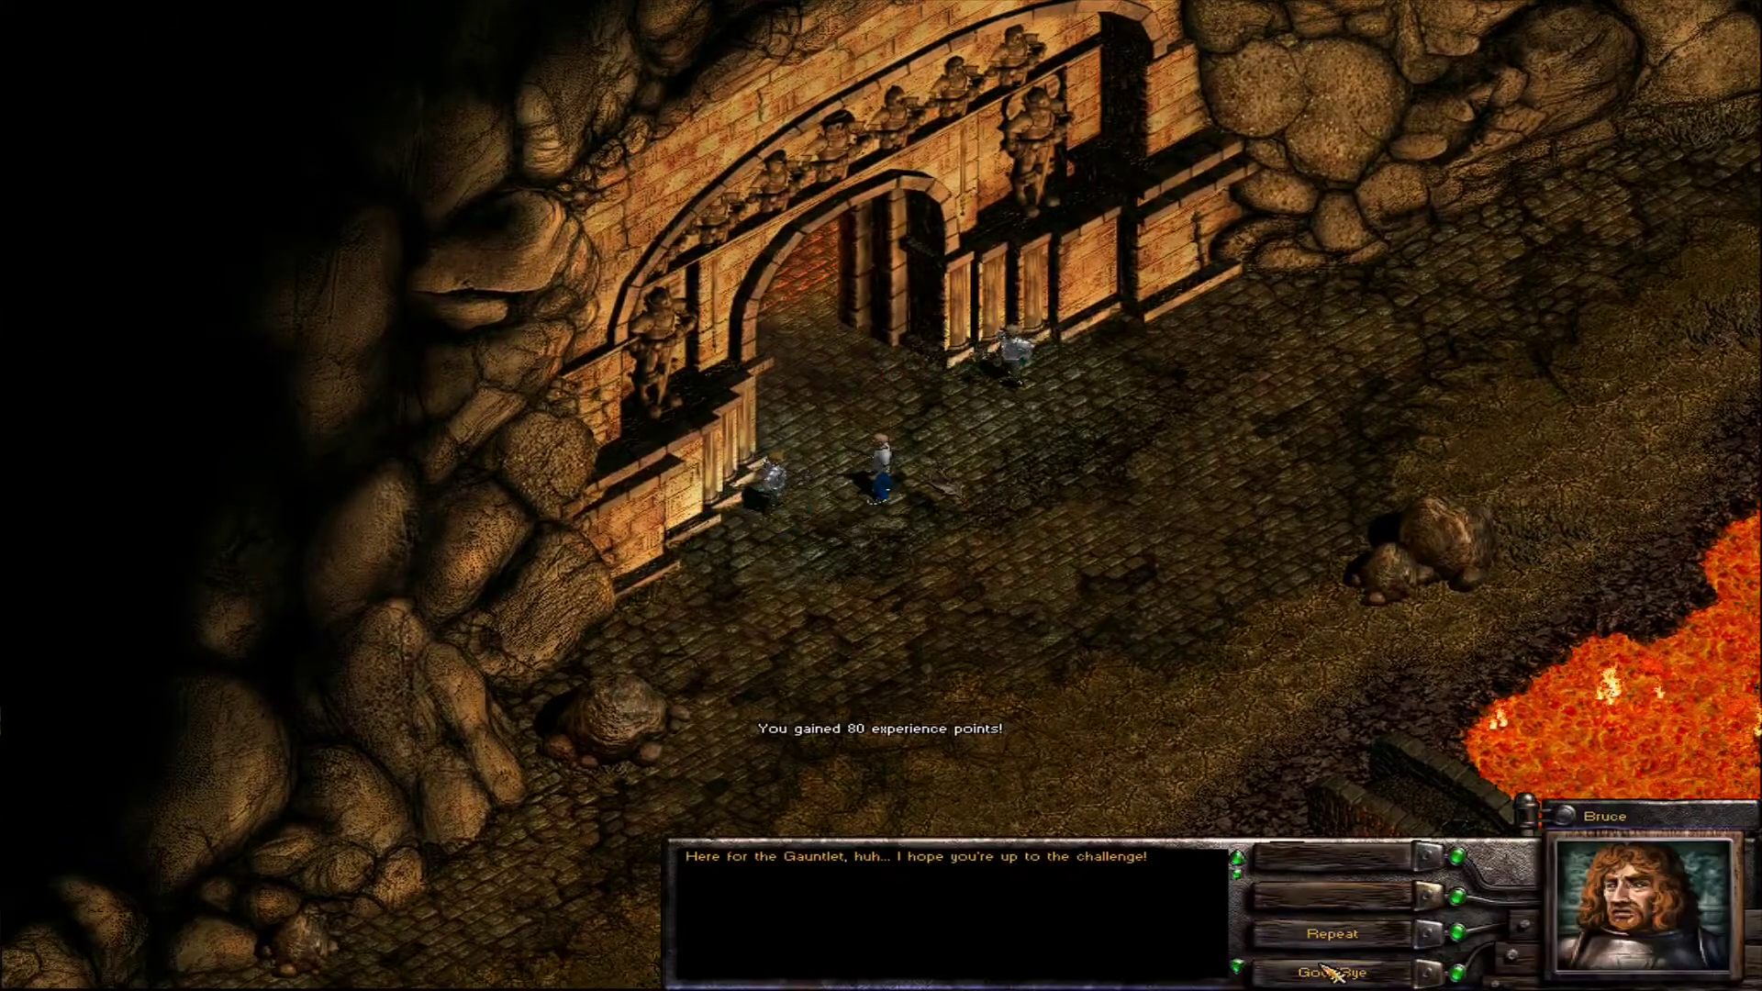
key(Escape)
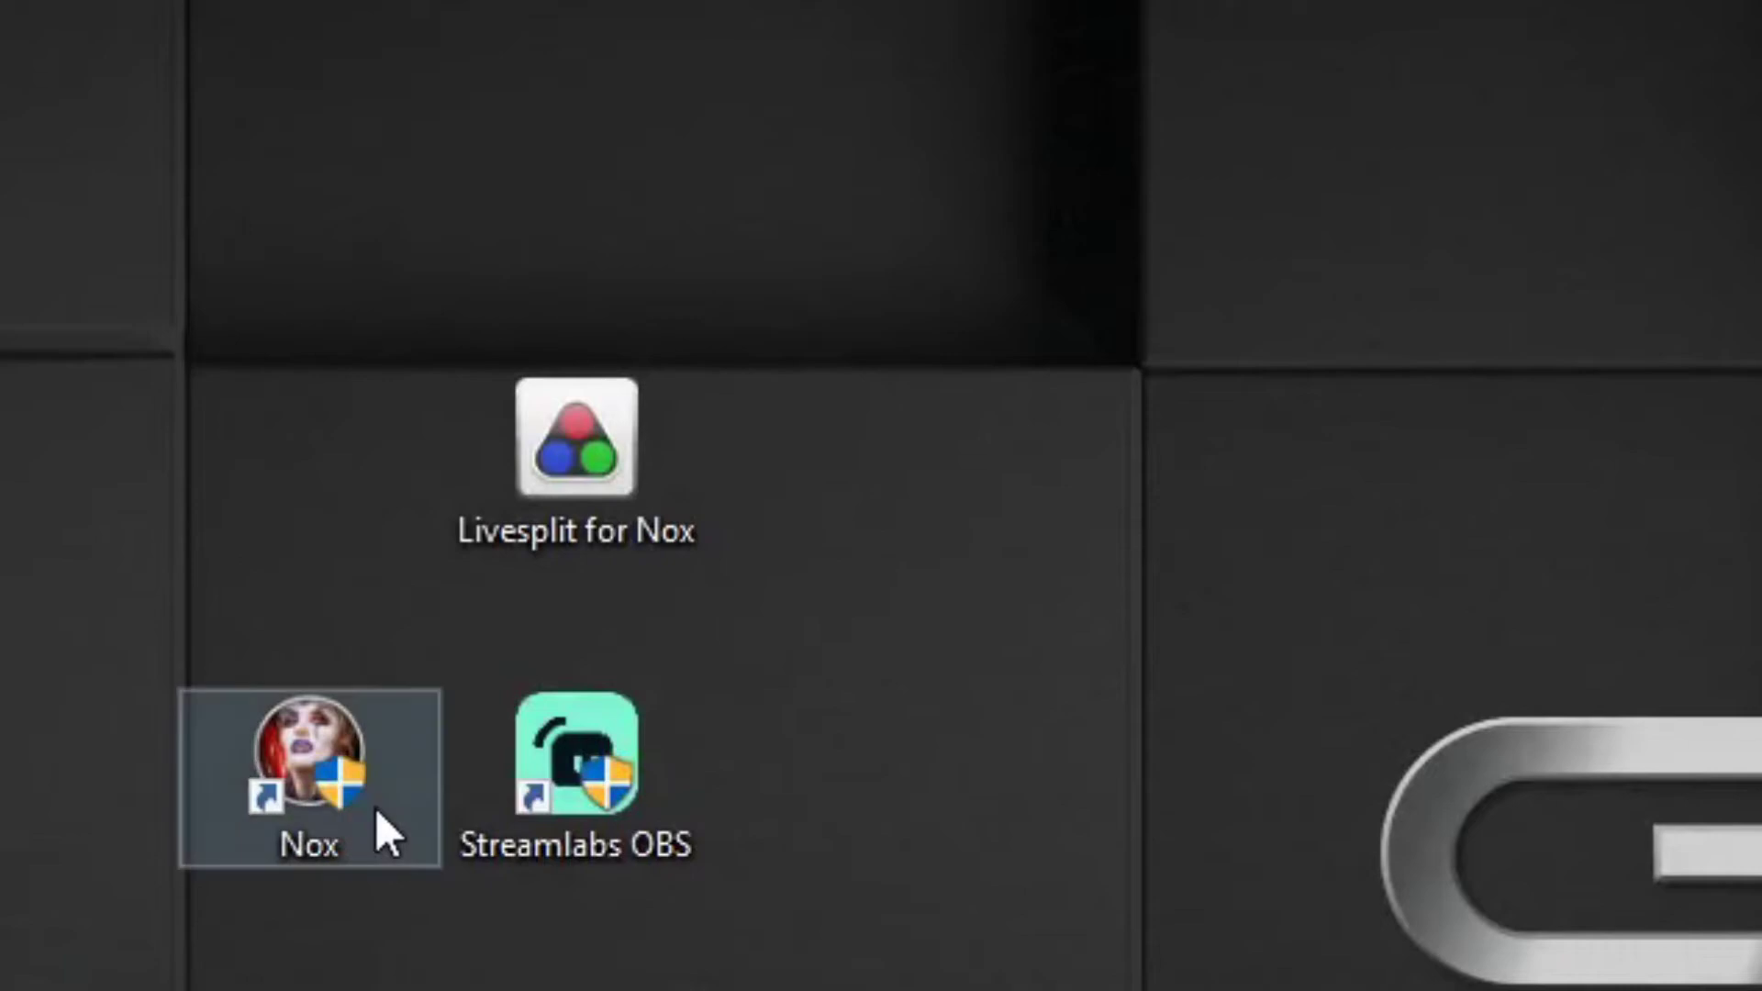
Open the Nox desktop shortcut's Properties and go to its file location, C:\GOG Games\Nox
right_click(349, 769)
key(r)
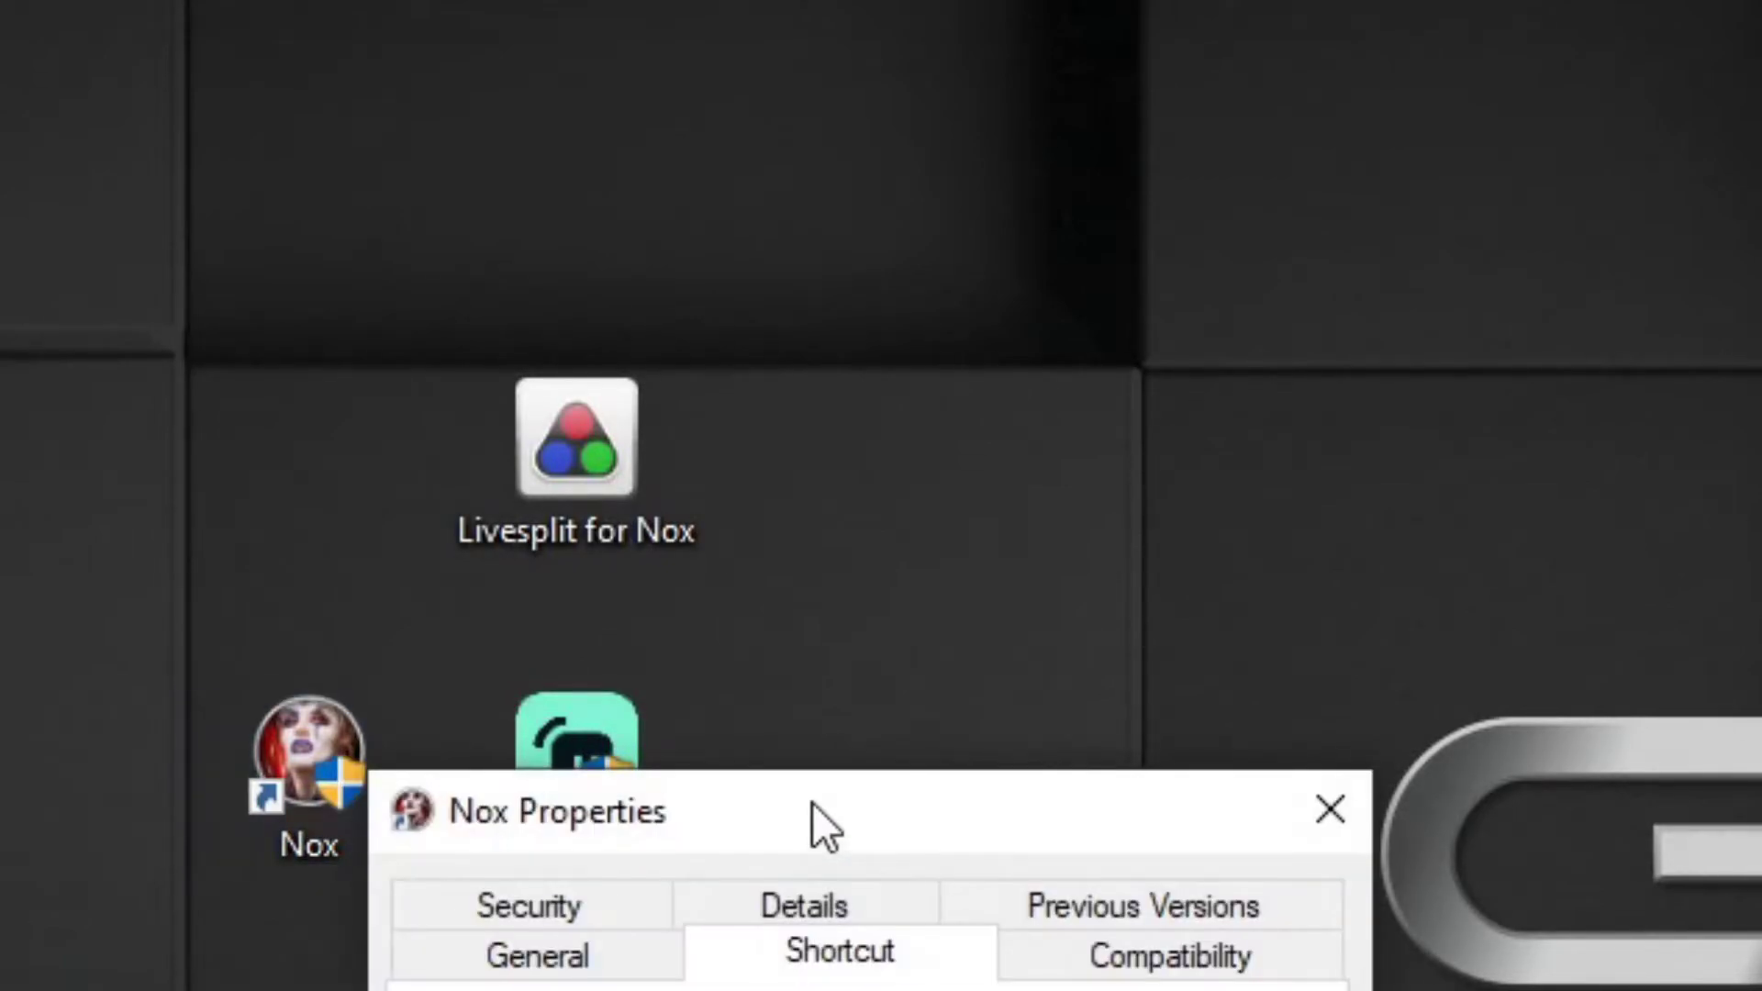
drag(812, 803, 870, 1)
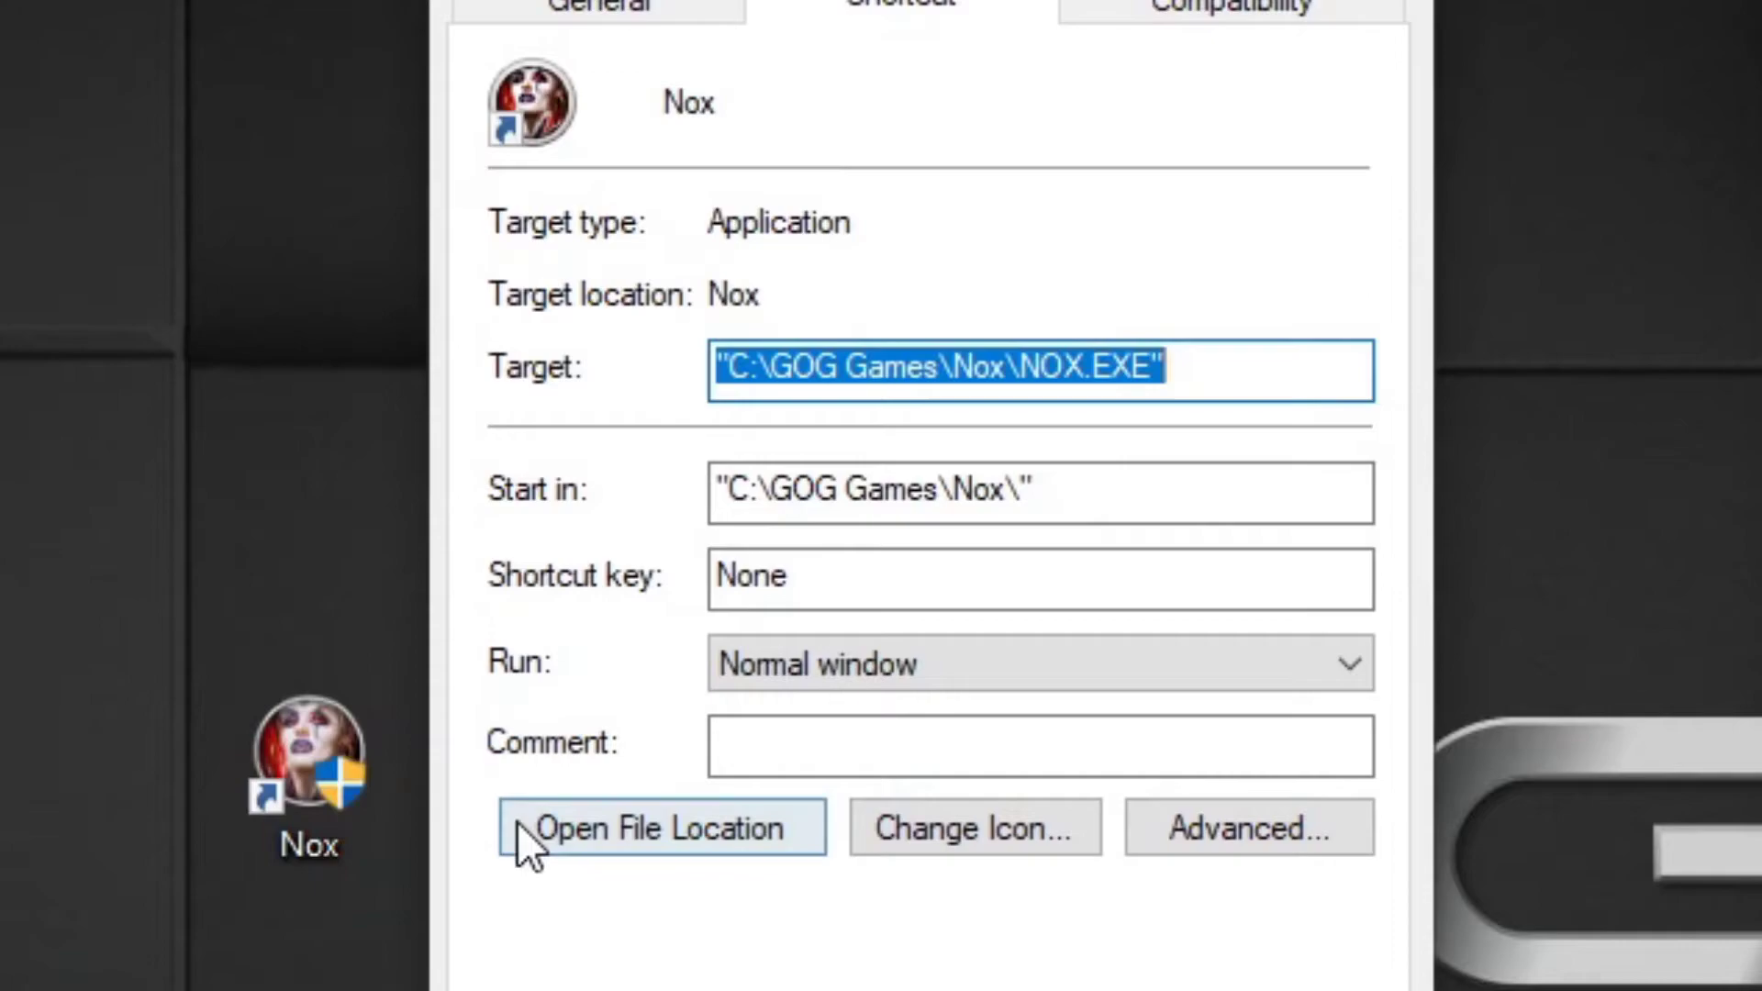
click(519, 835)
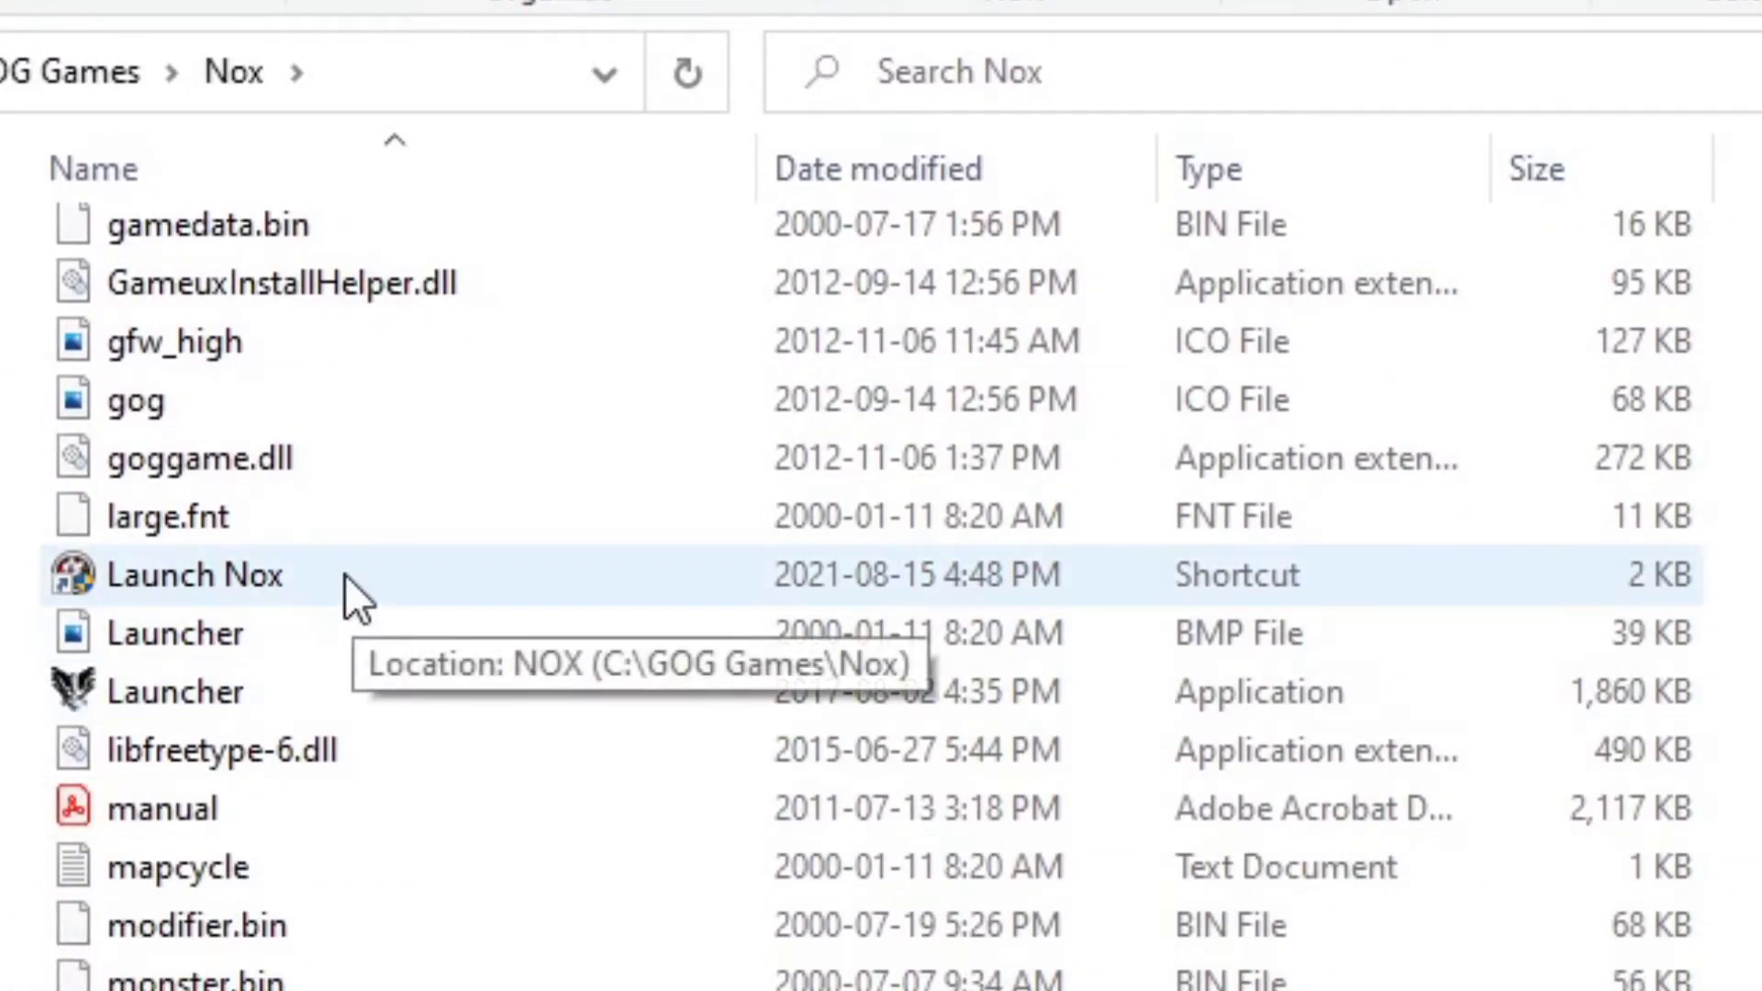
Duplicate the Launch Nox shortcut and rename the copy to Nox
click(345, 576)
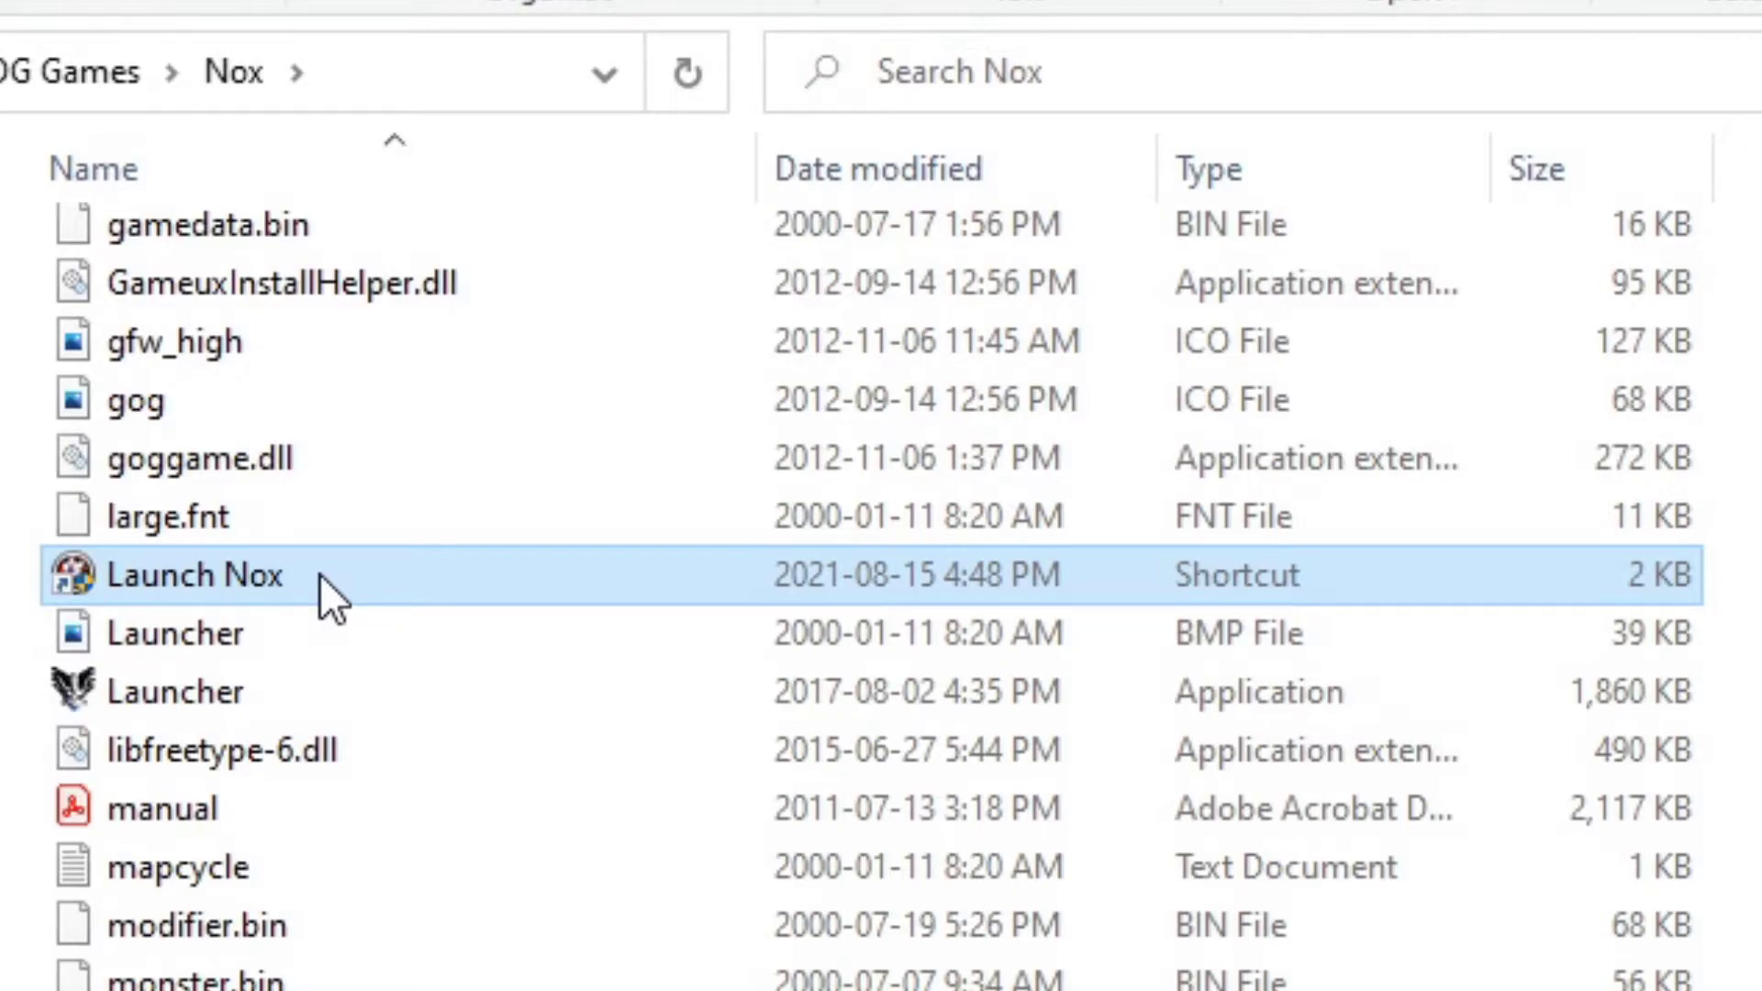
right_click(320, 575)
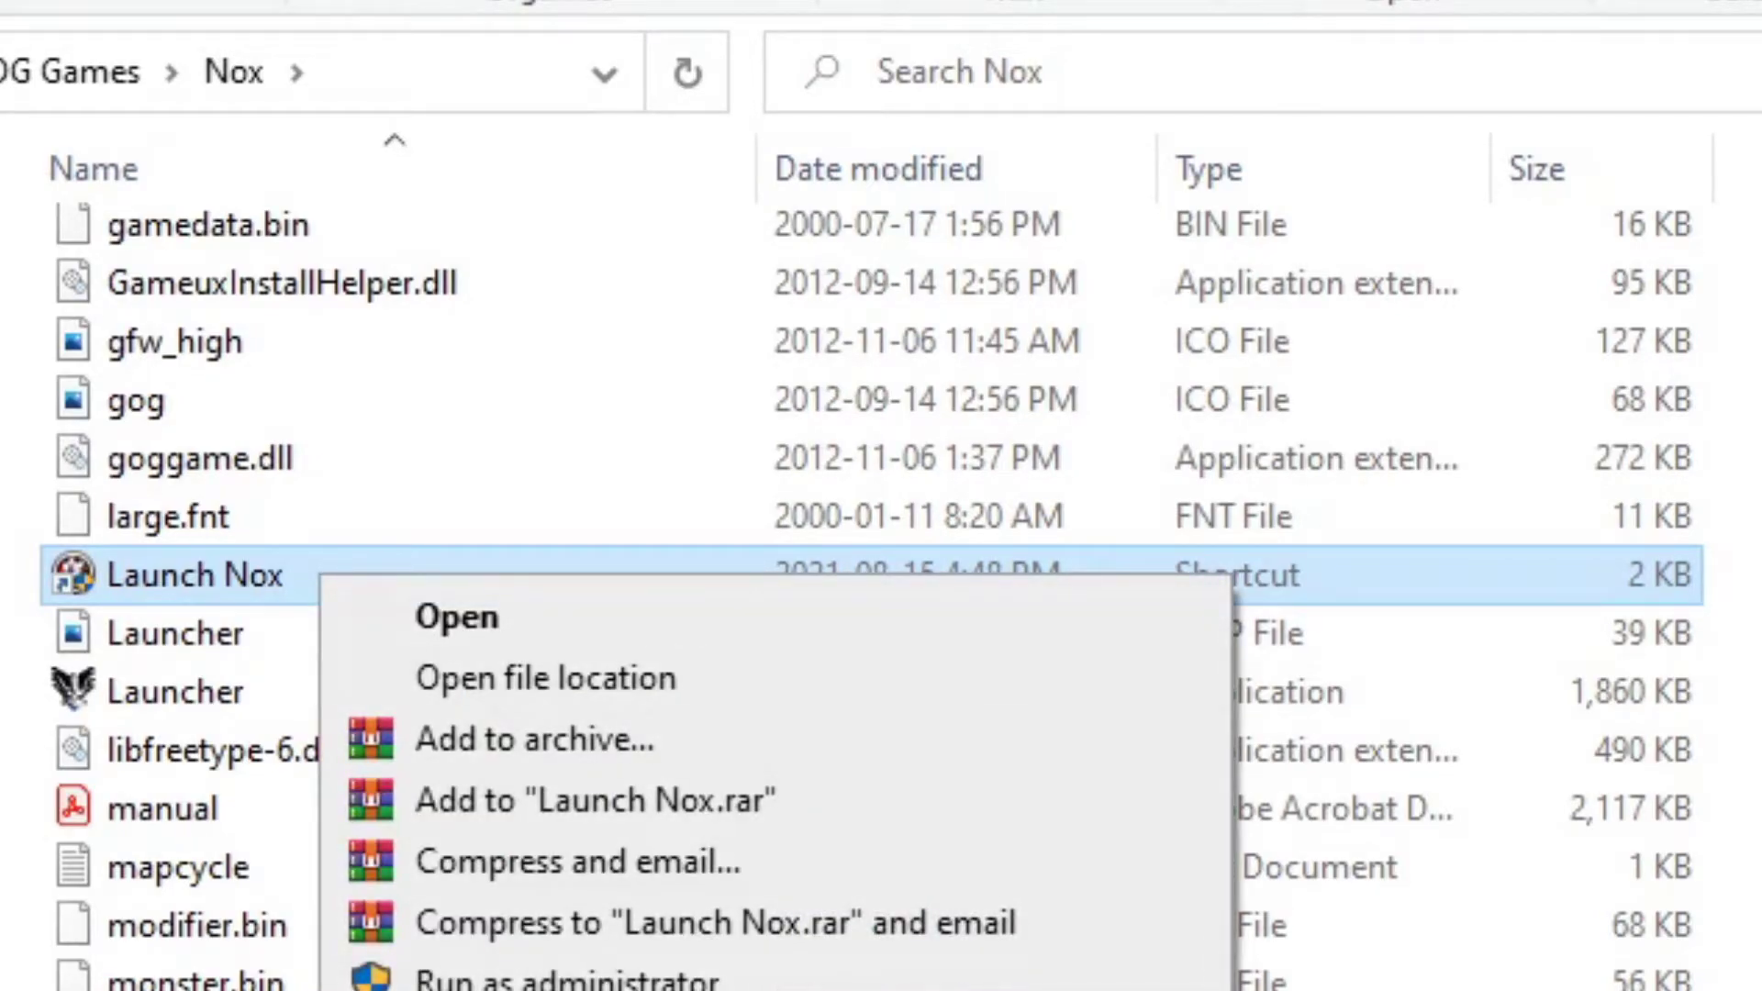
click(525, 989)
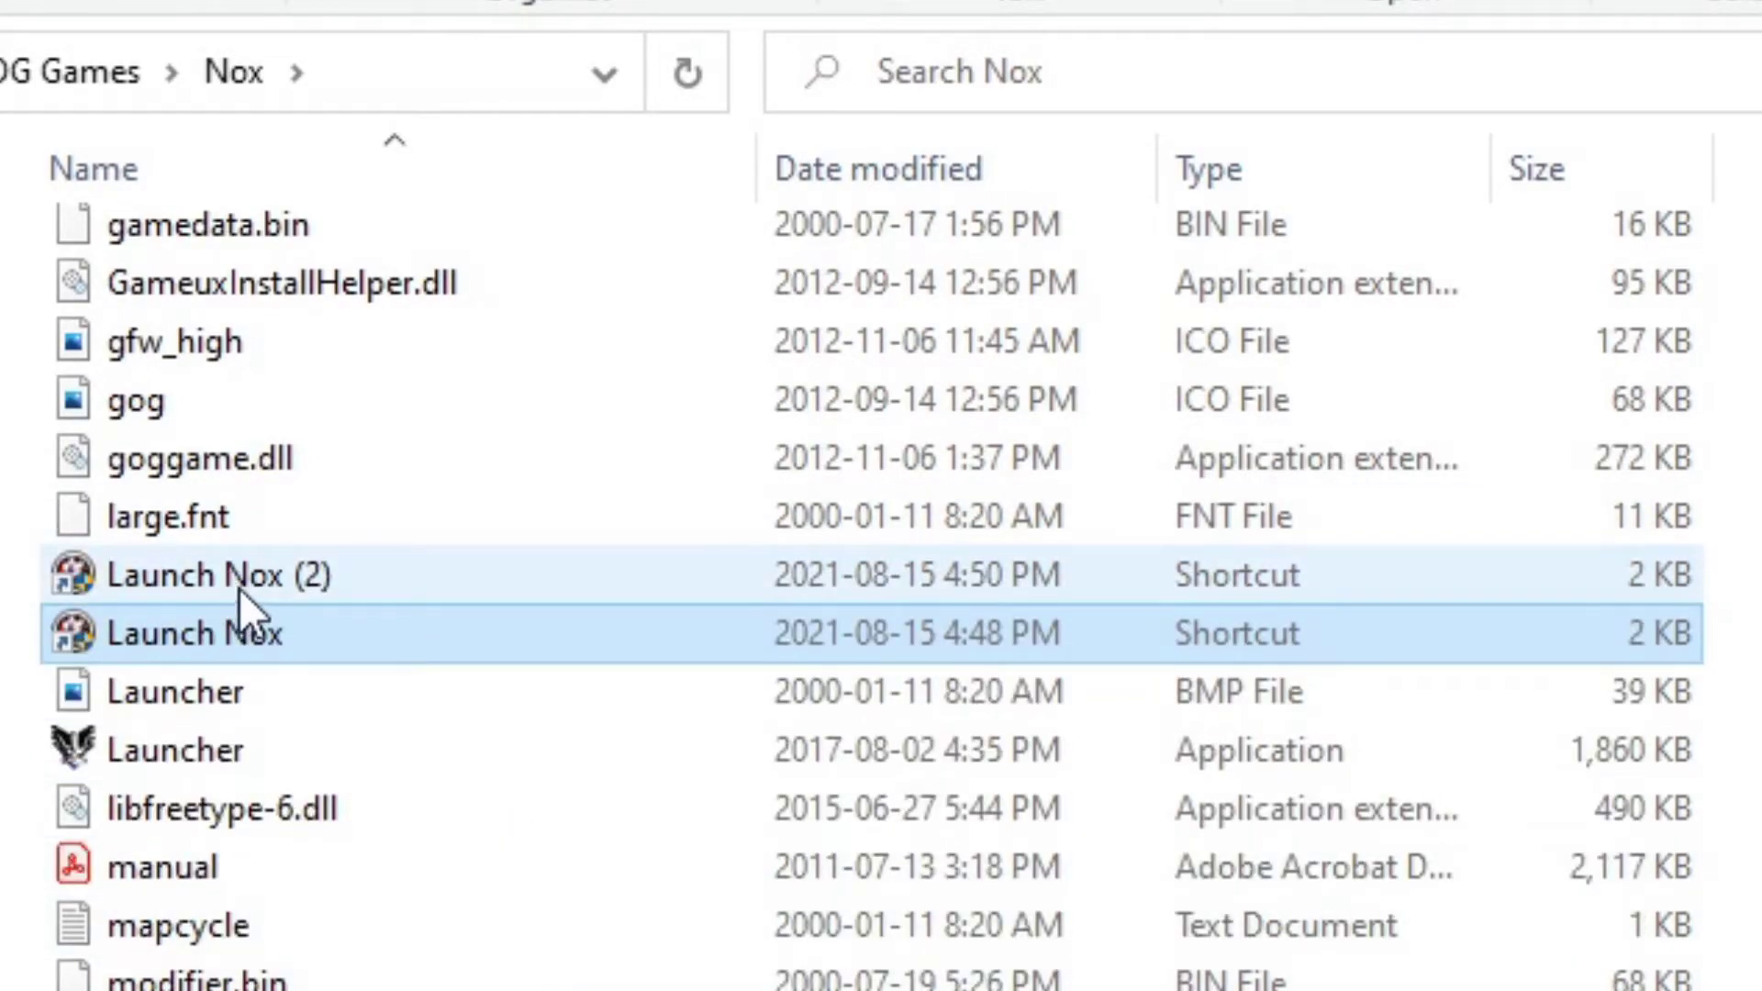
click(237, 590)
key(F2)
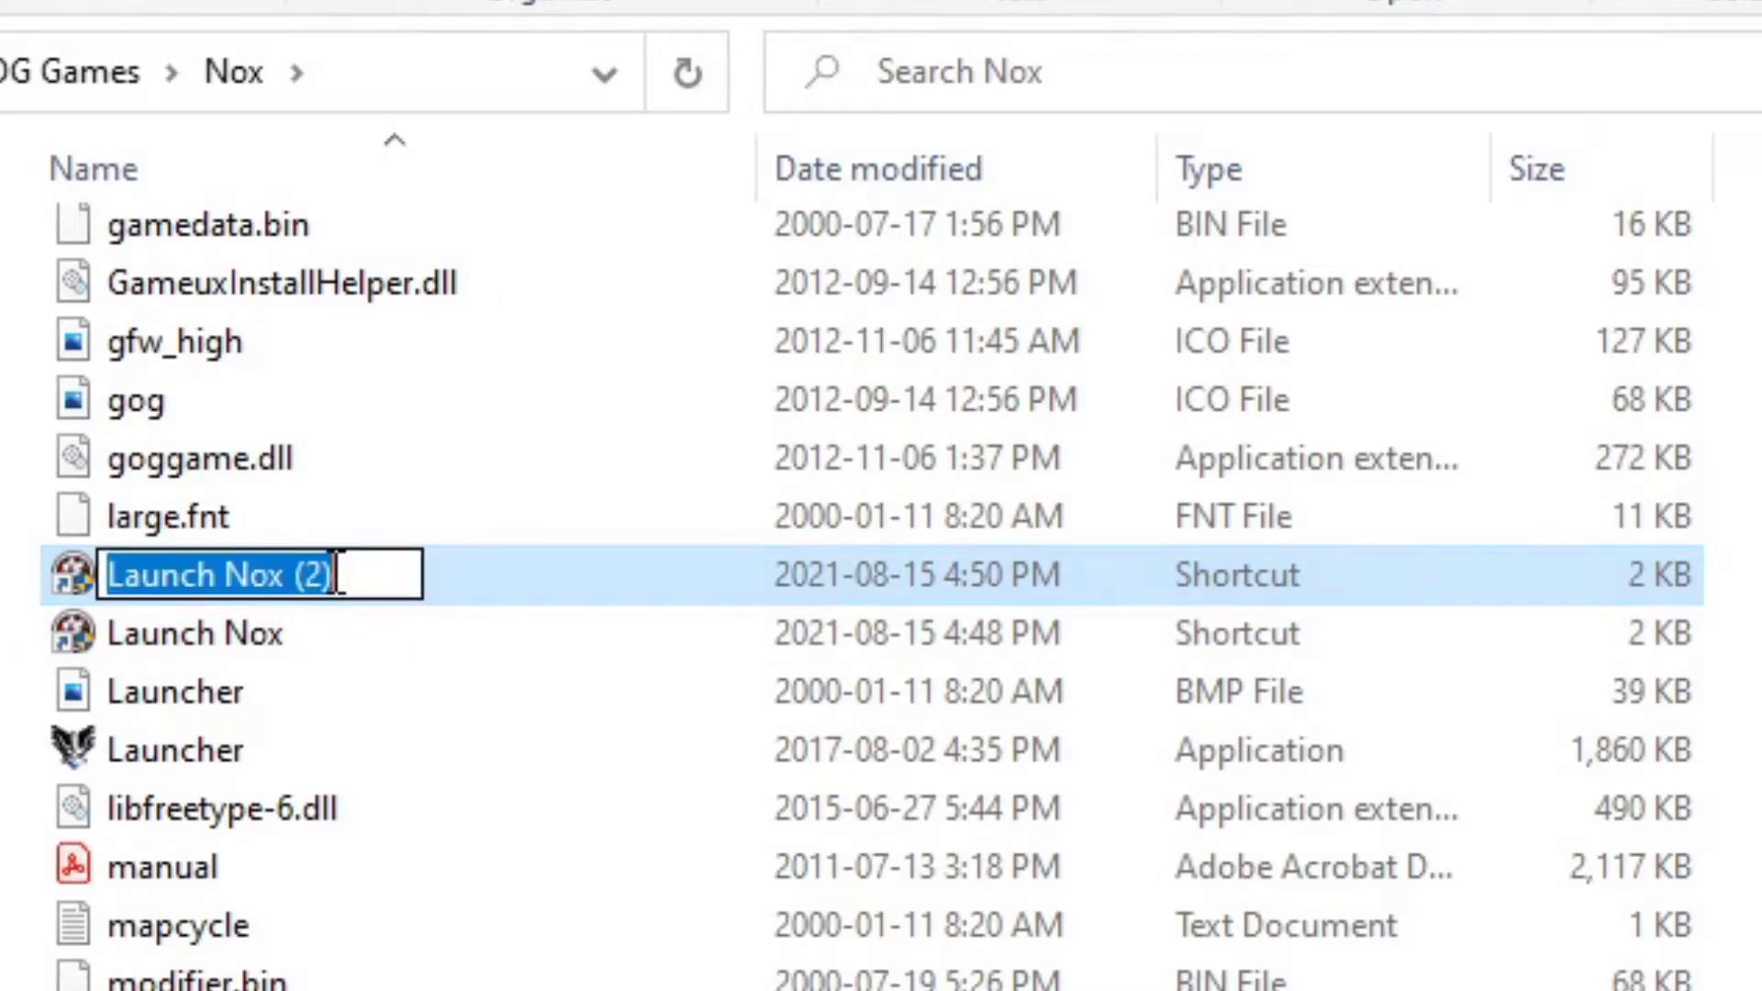
text(Nox)
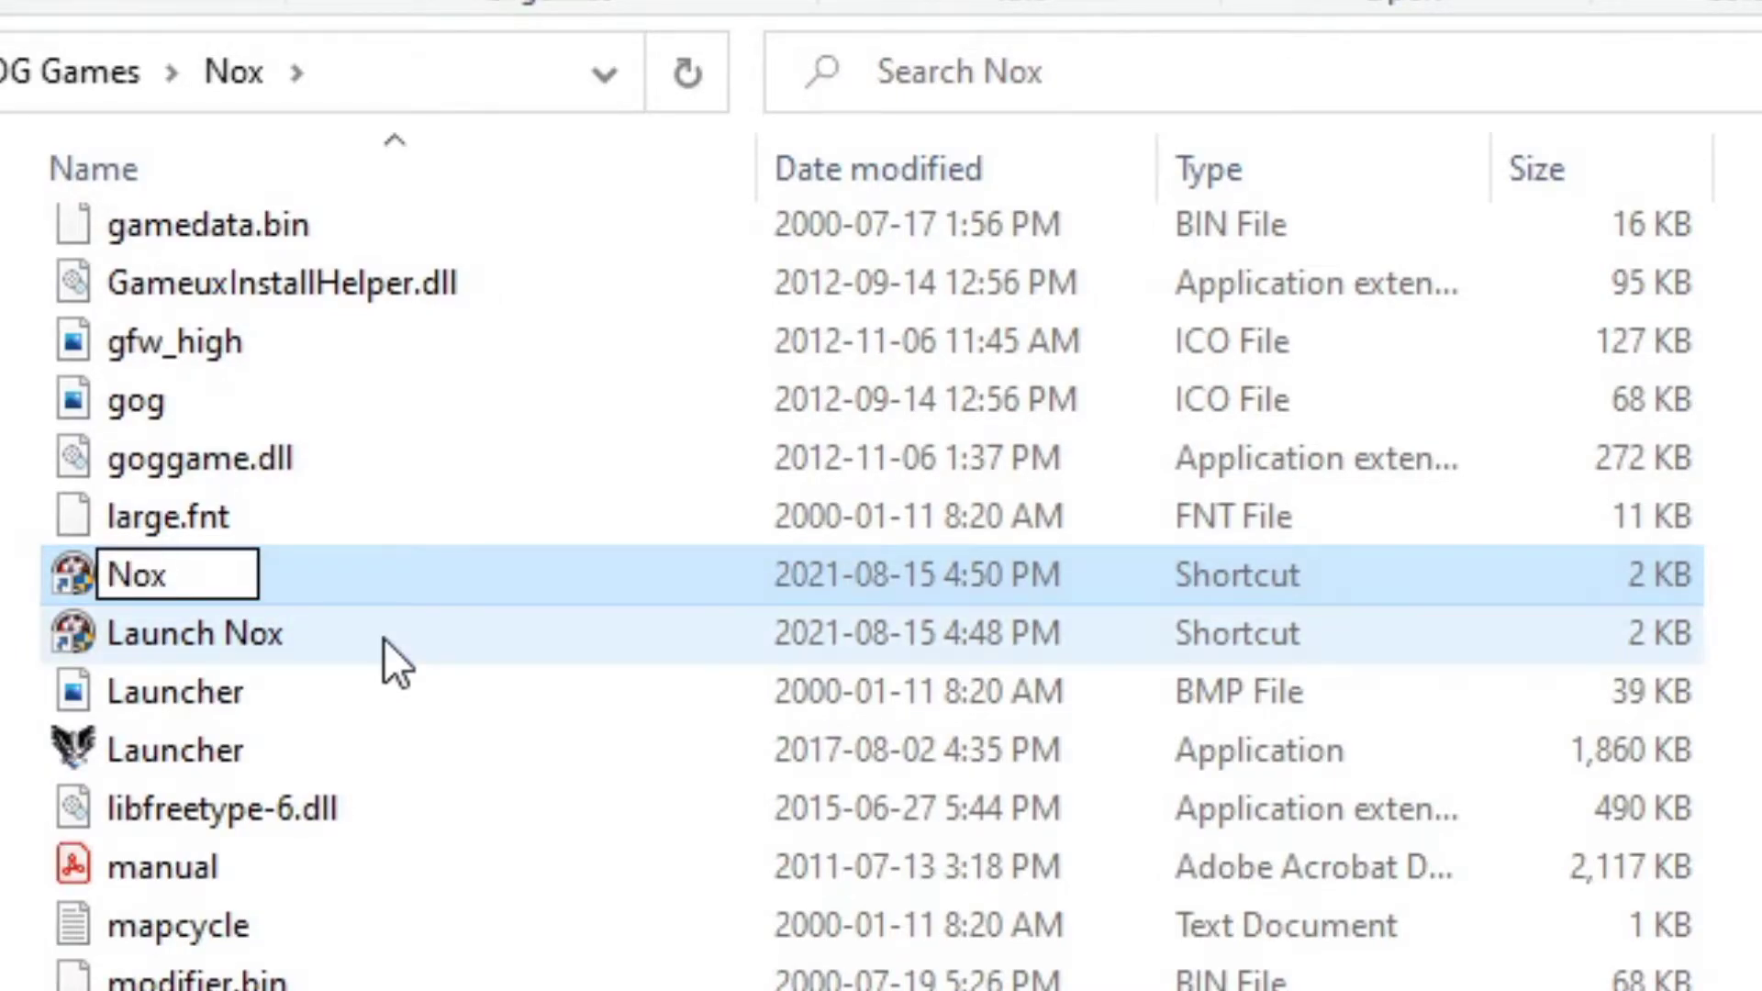
key(Return)
Move the Nox shortcut onto the Desktop, replacing the Nox shortcut already there
scroll(306, 812, down, 3)
scroll(275, 771, down, 3)
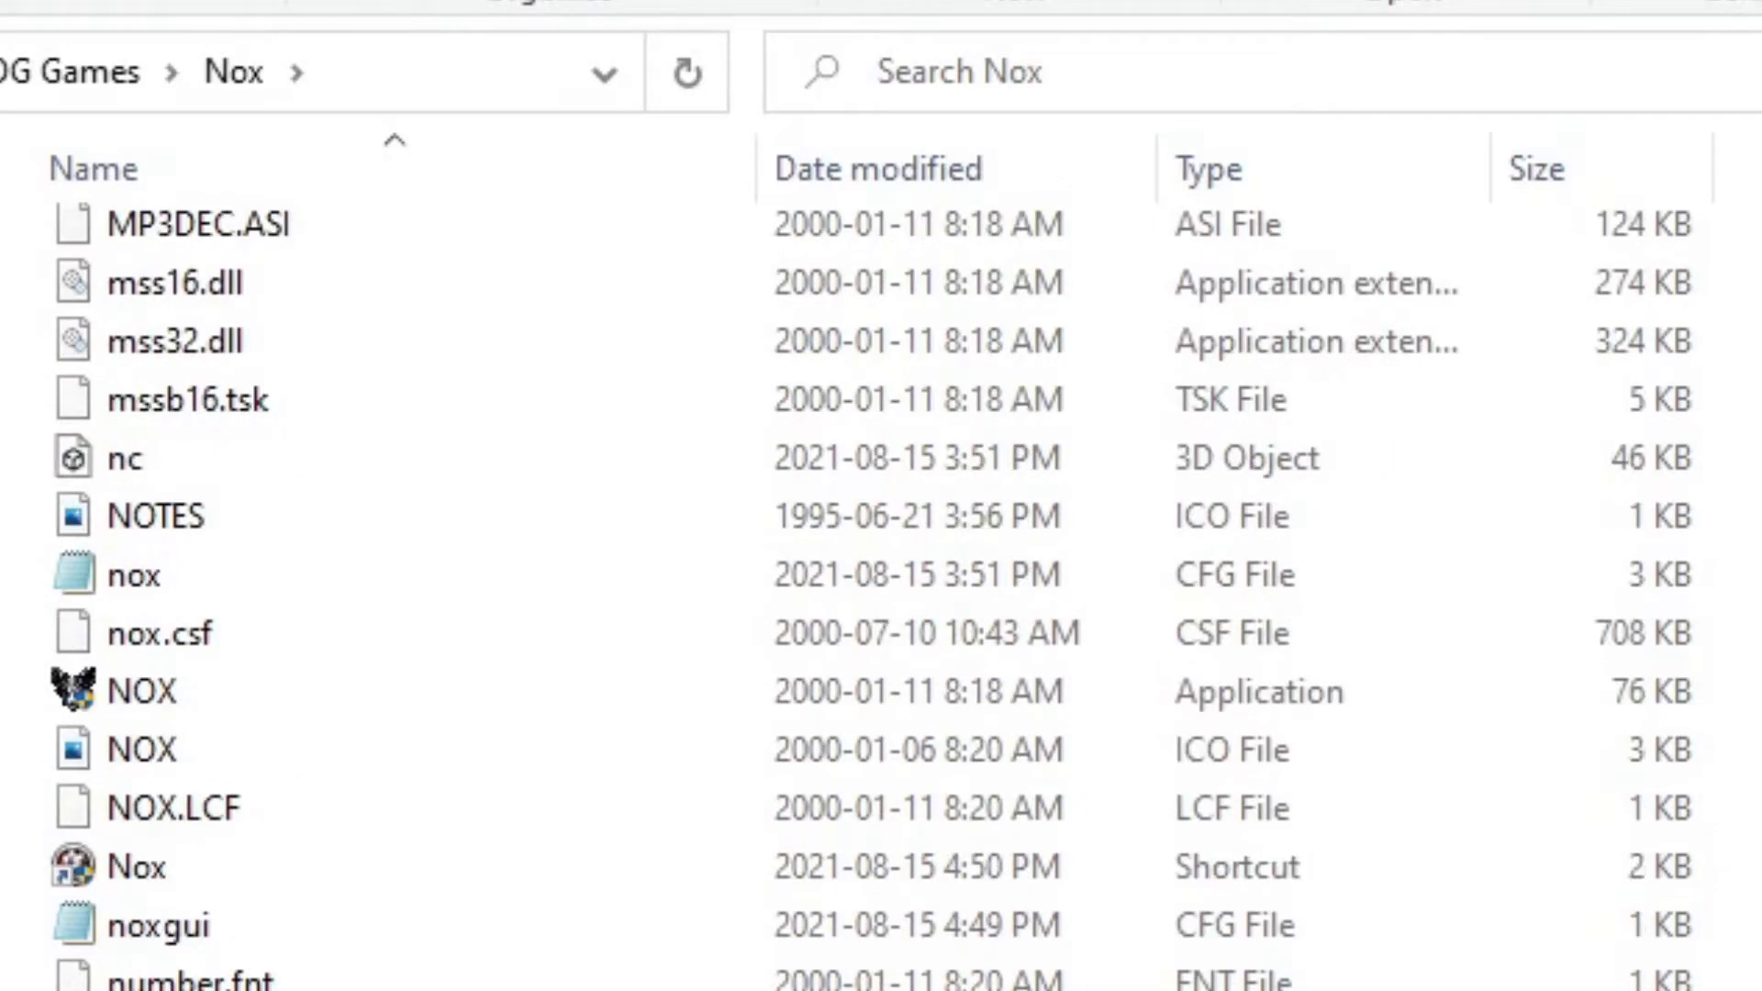
click(254, 695)
drag(276, 688, 5, 734)
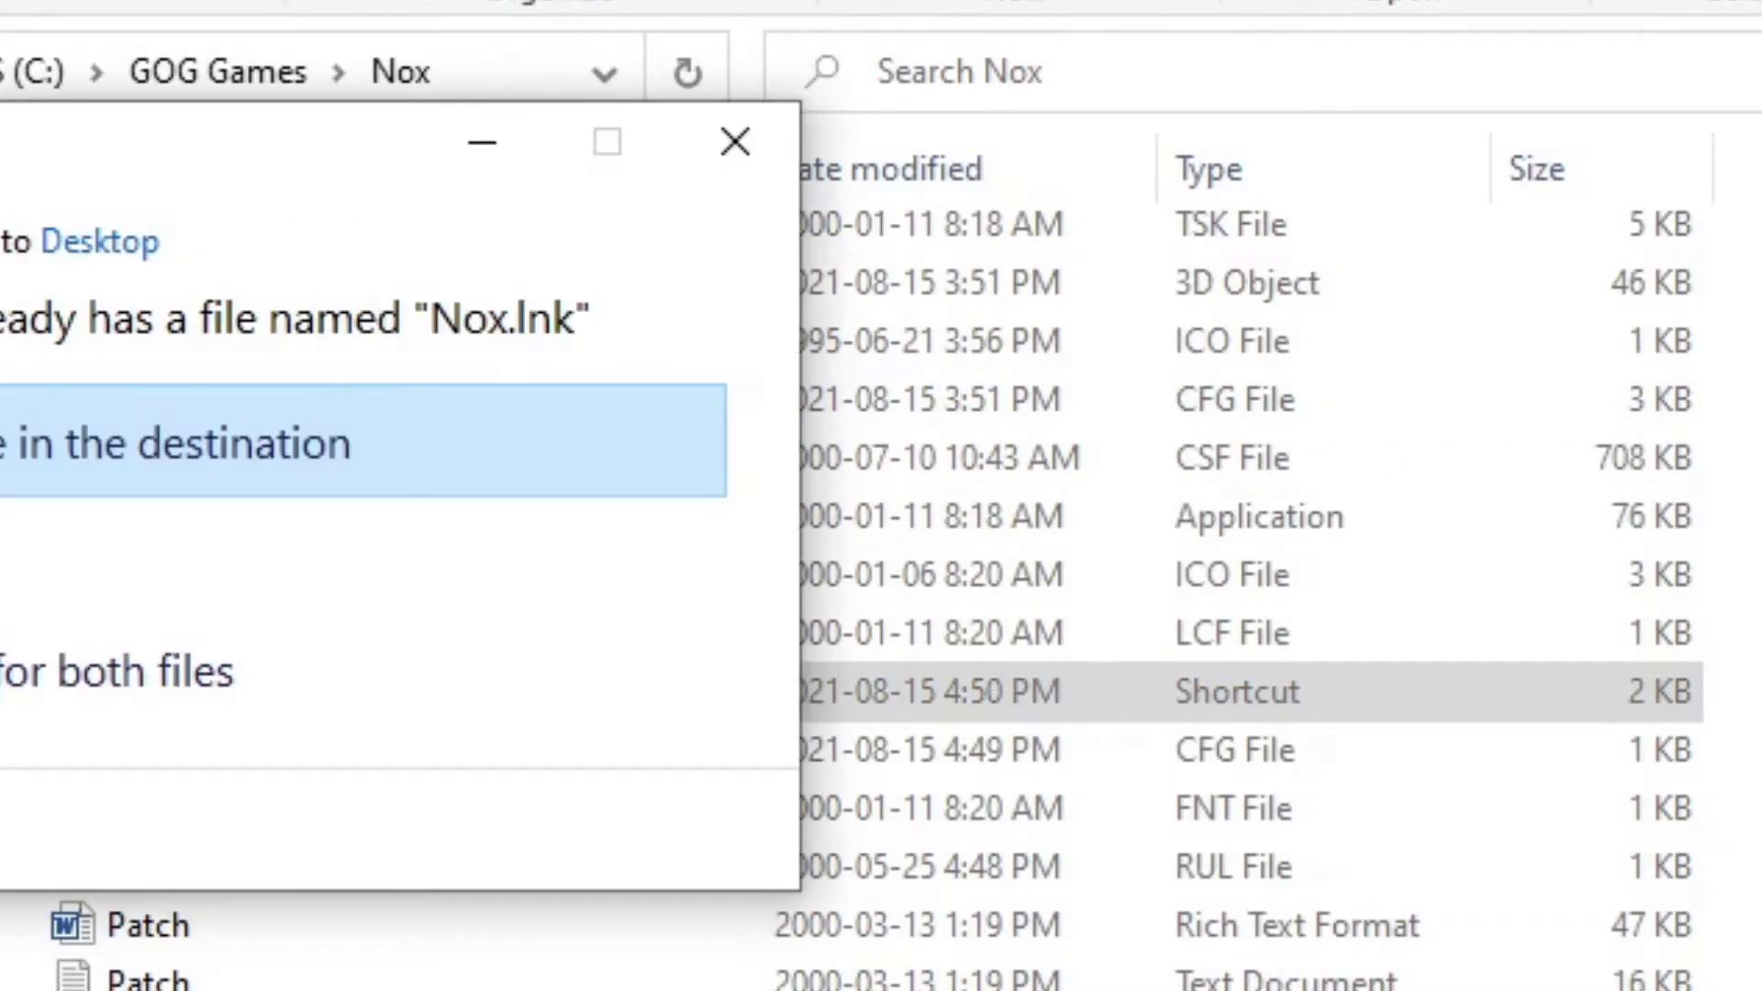
drag(180, 141, 930, 473)
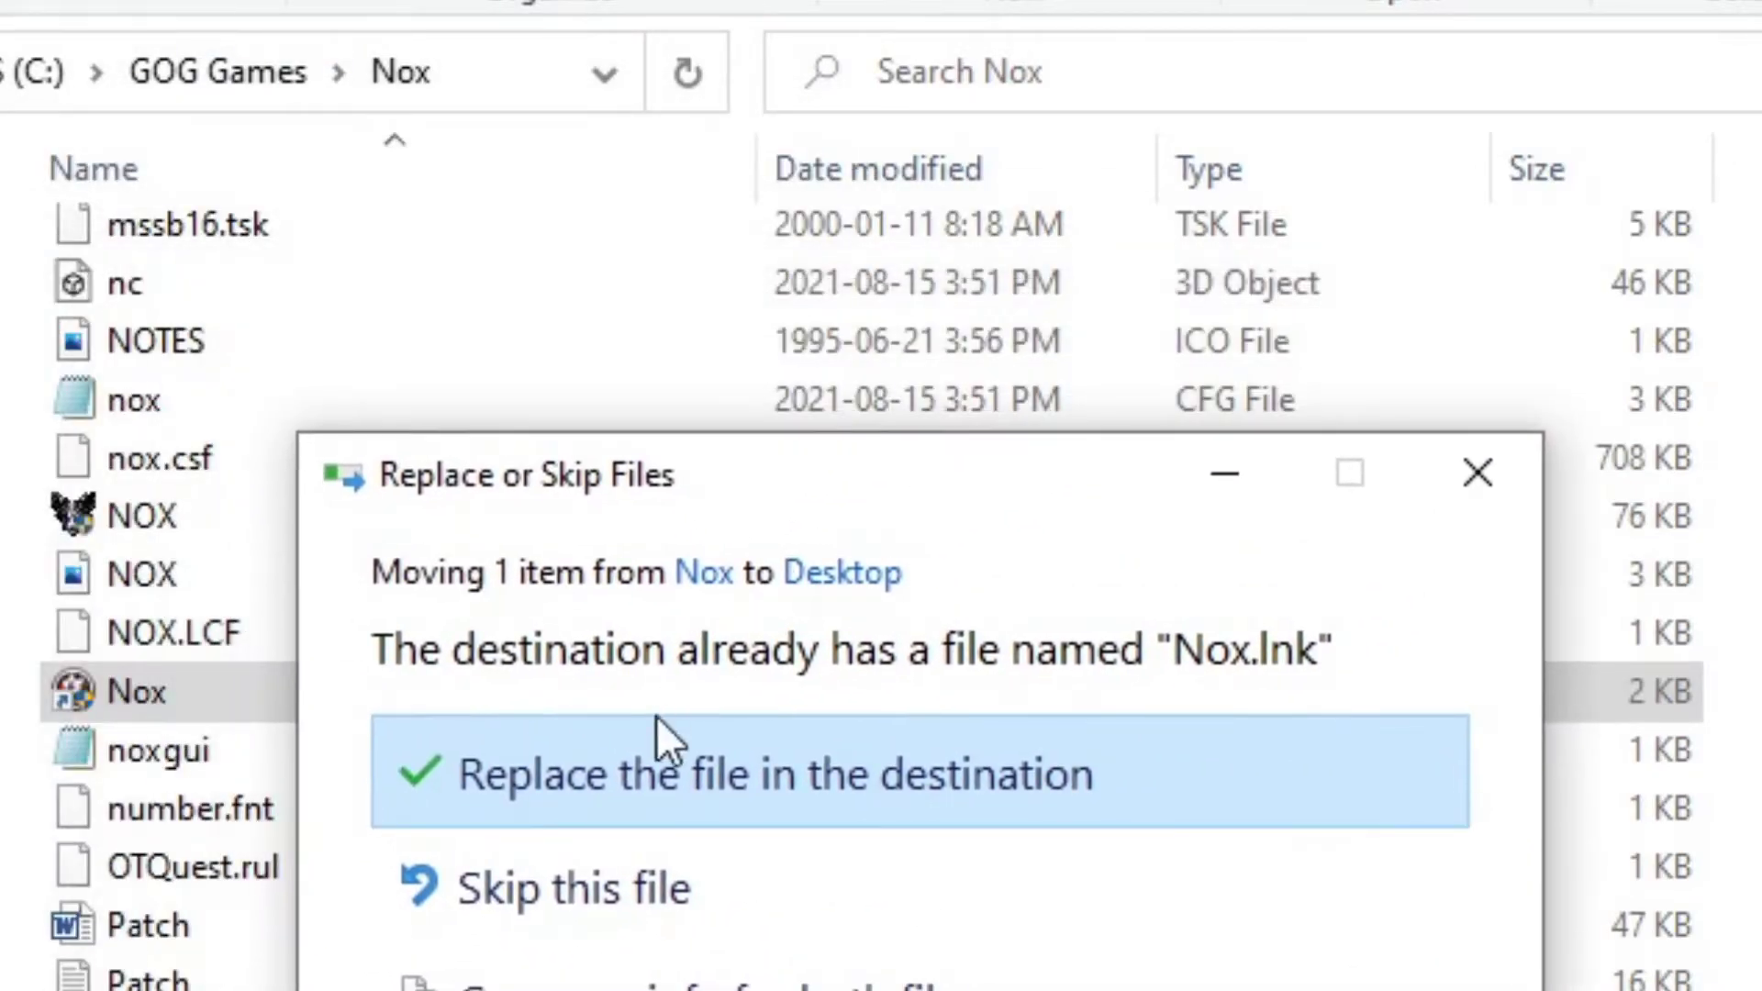
click(657, 781)
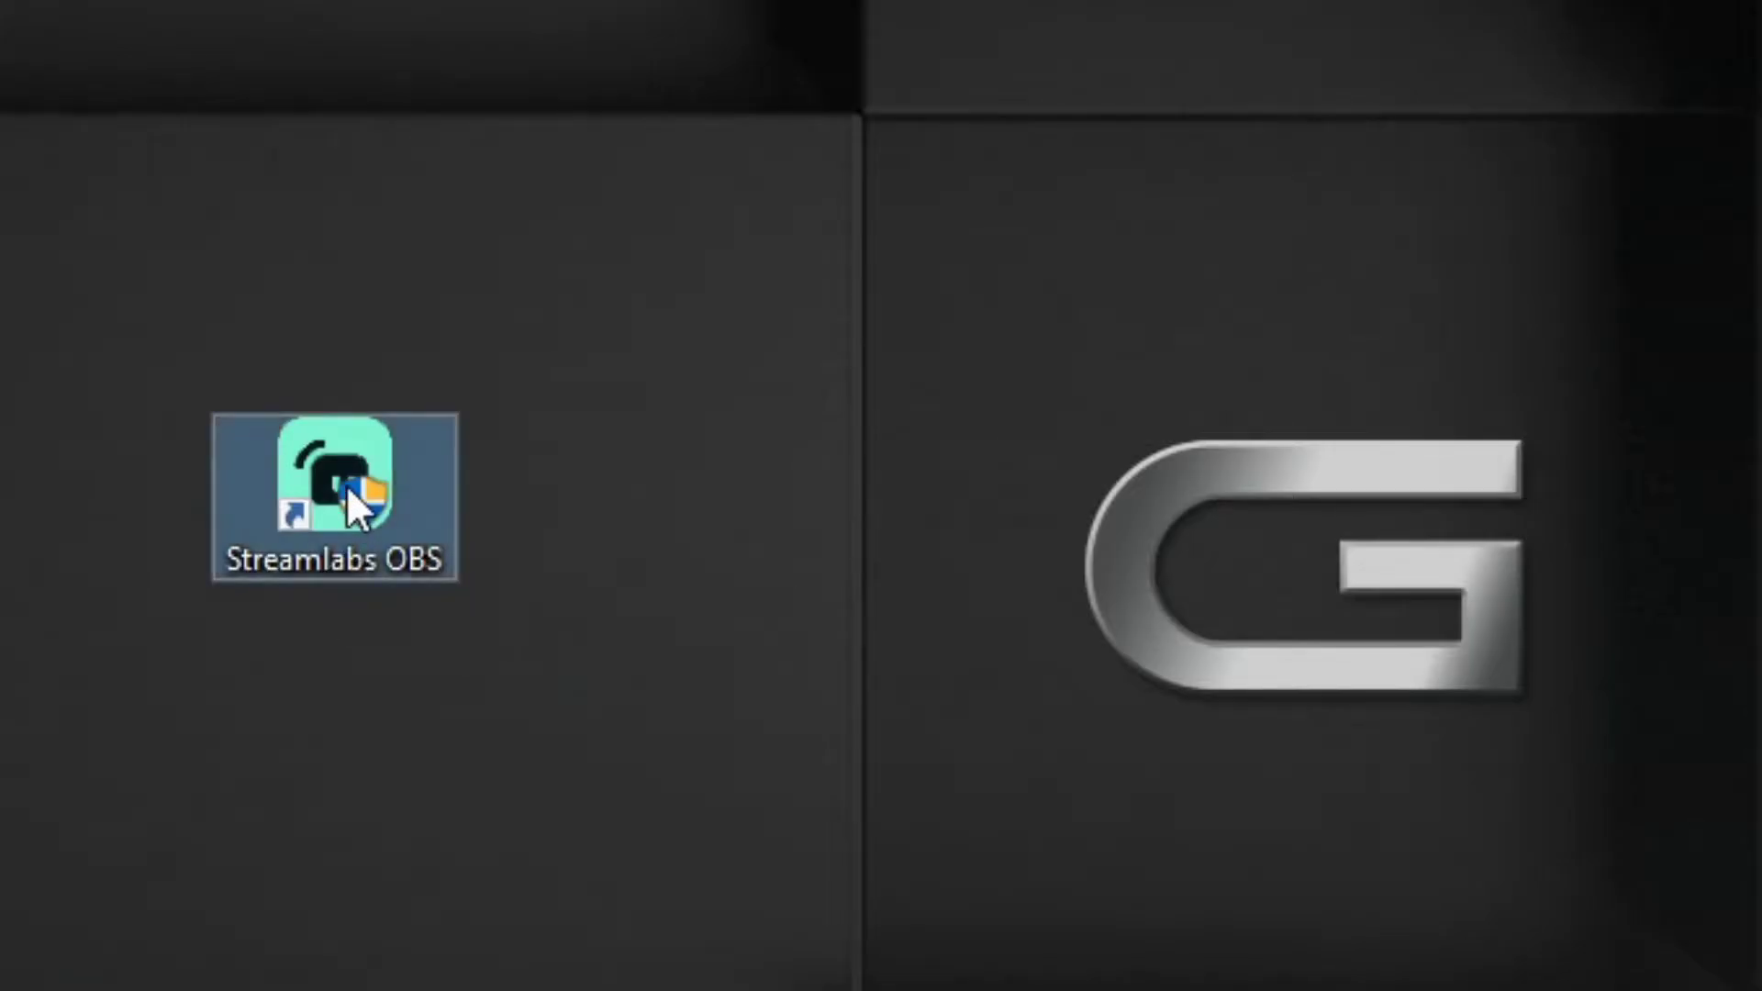
Turn on Run this program as an administrator in the Streamlabs OBS shortcut's Compatibility settings and save
right_click(345, 485)
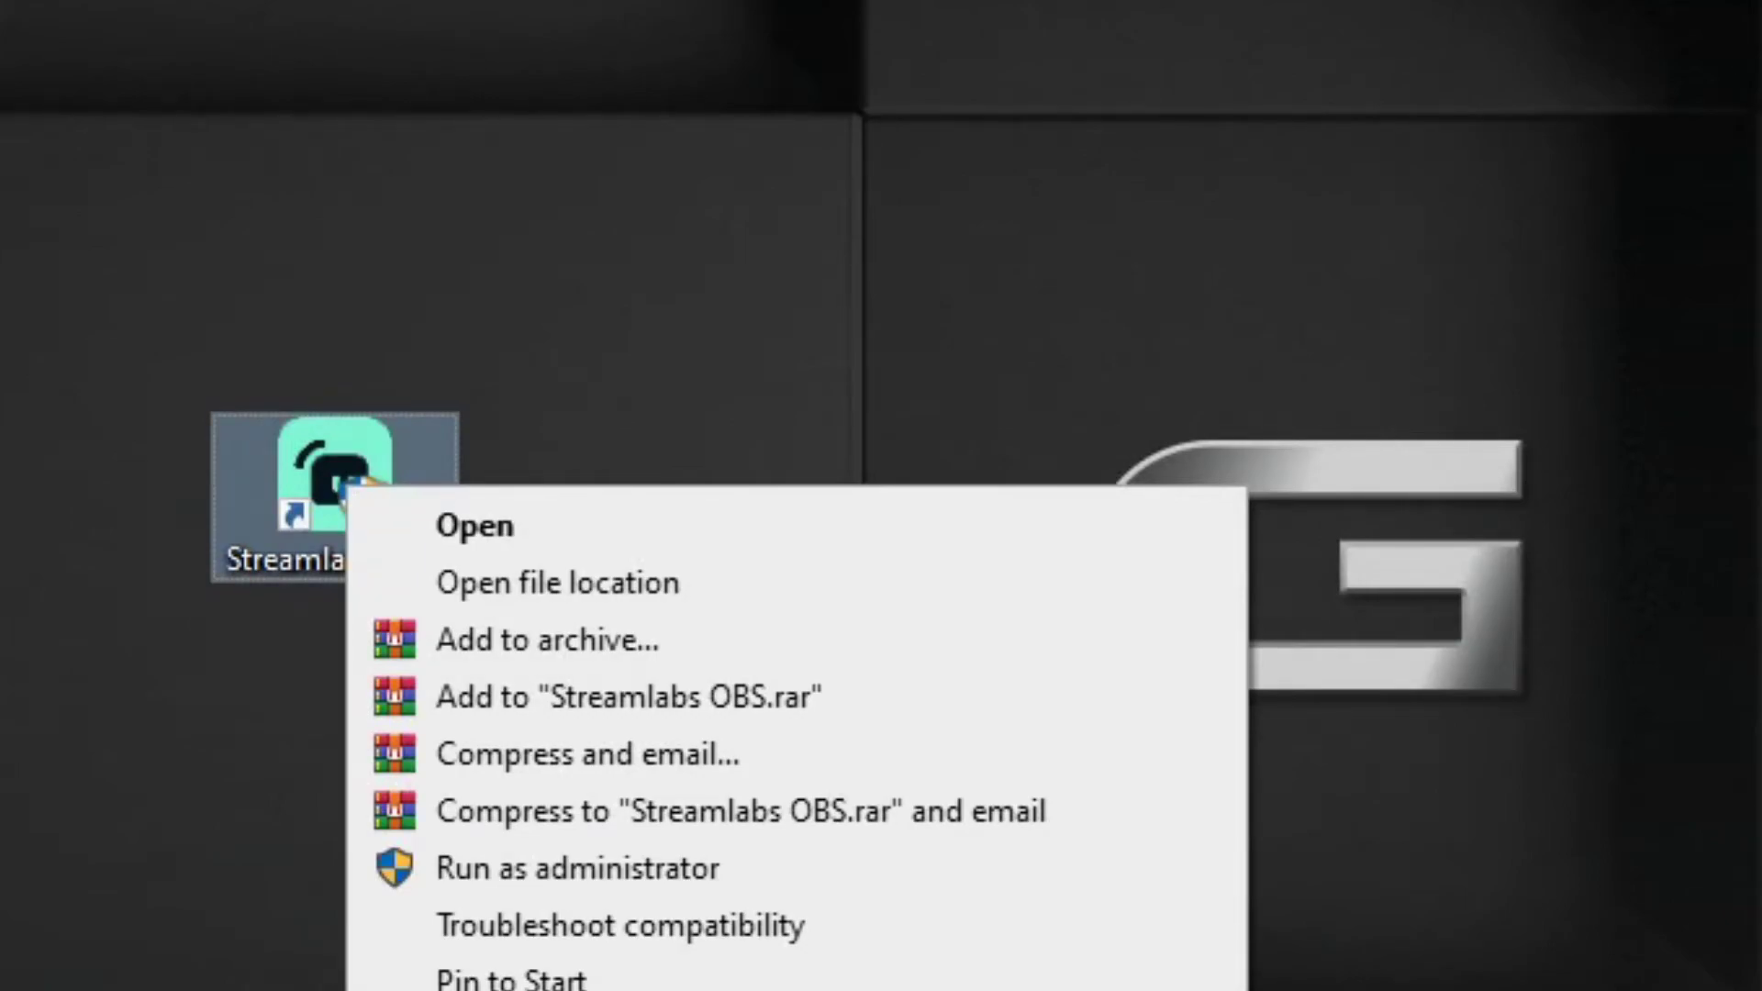
key(r)
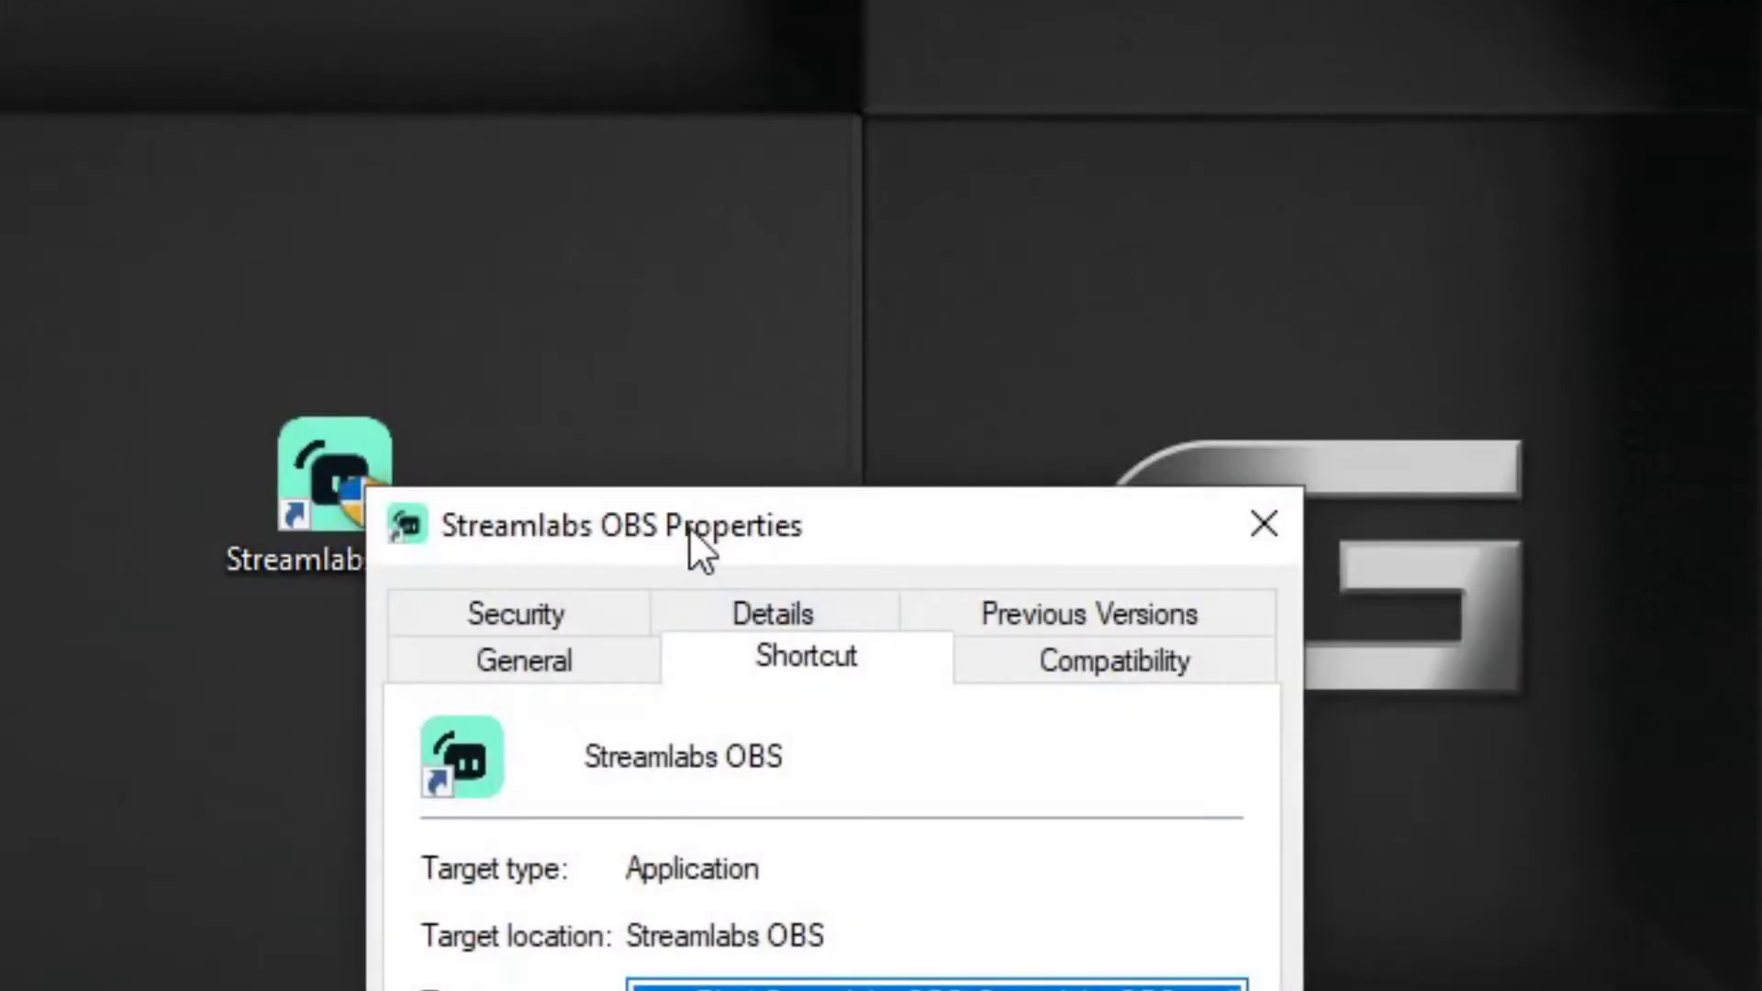
drag(689, 526, 756, 284)
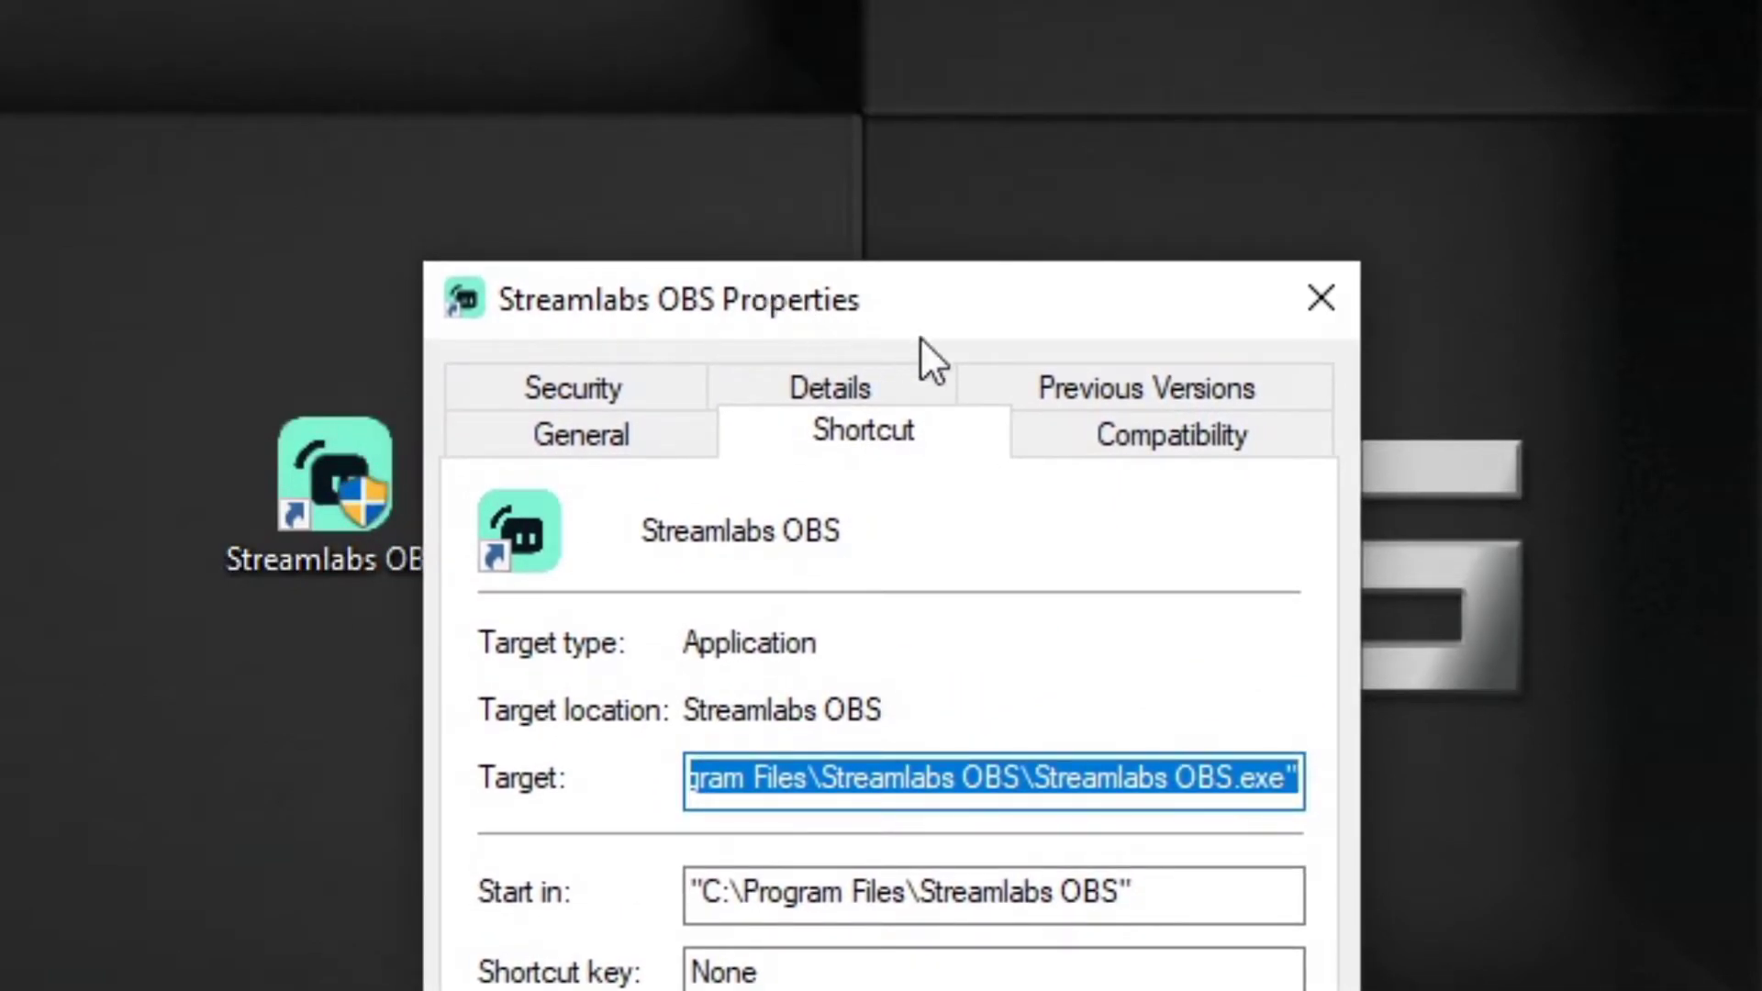
click(1110, 440)
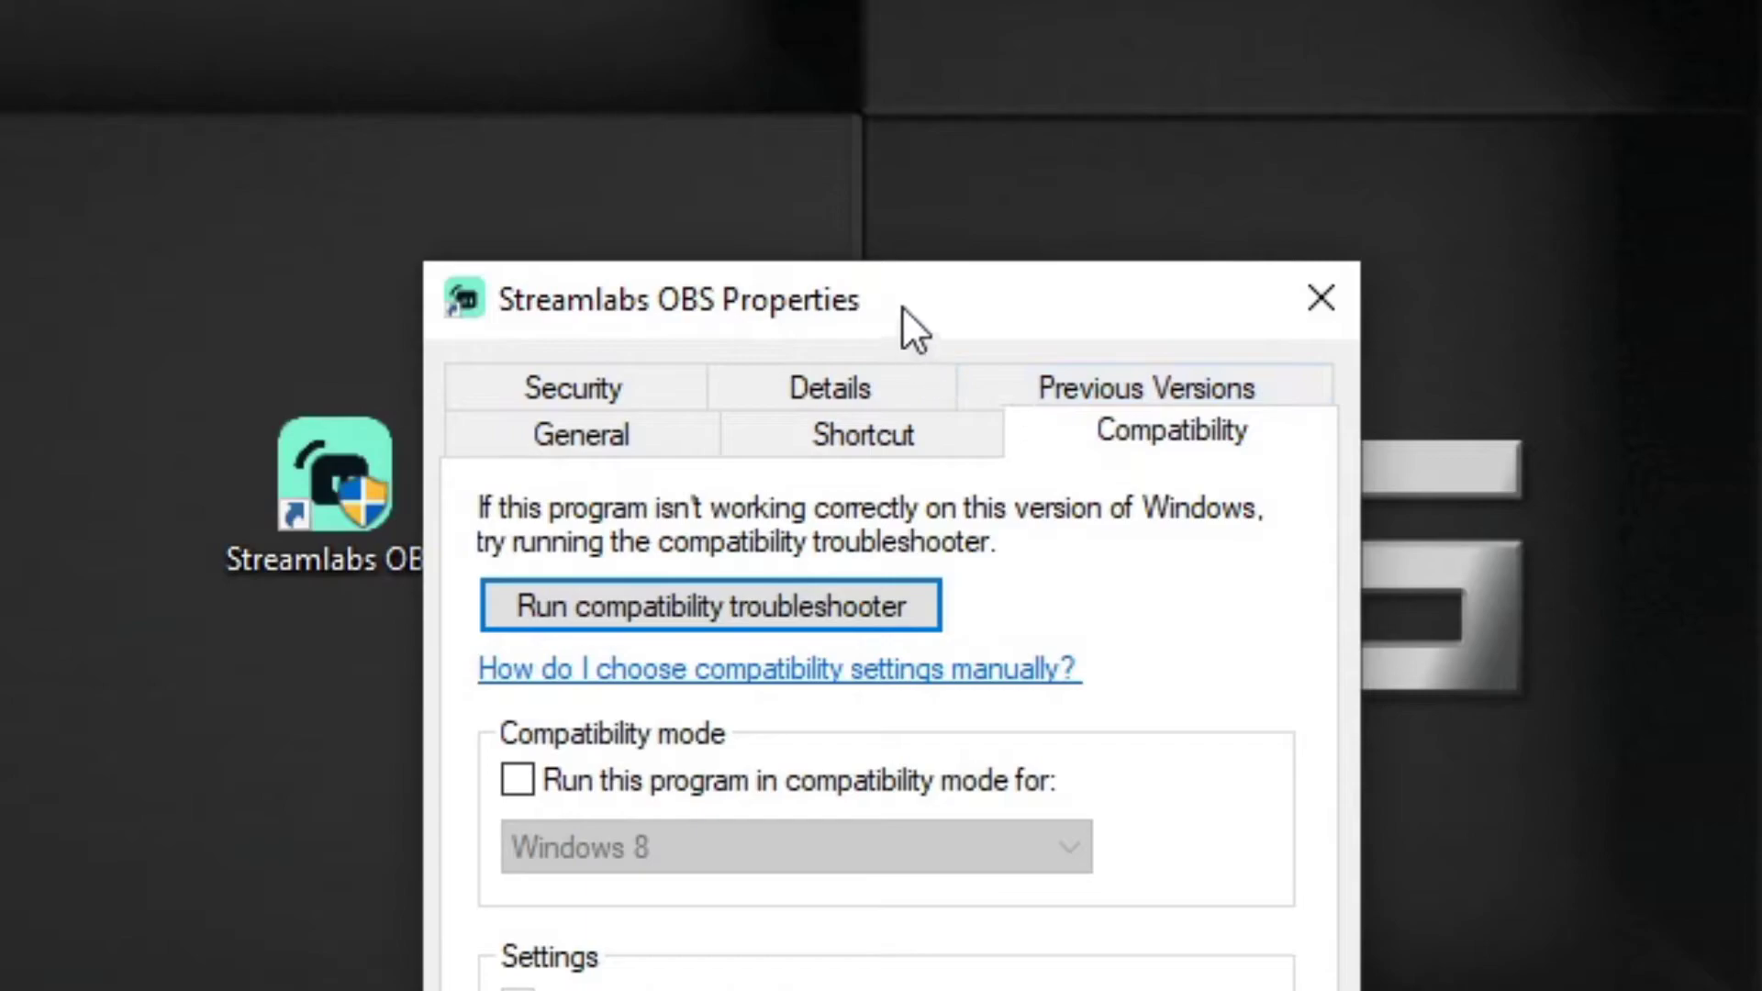
drag(902, 306, 915, 0)
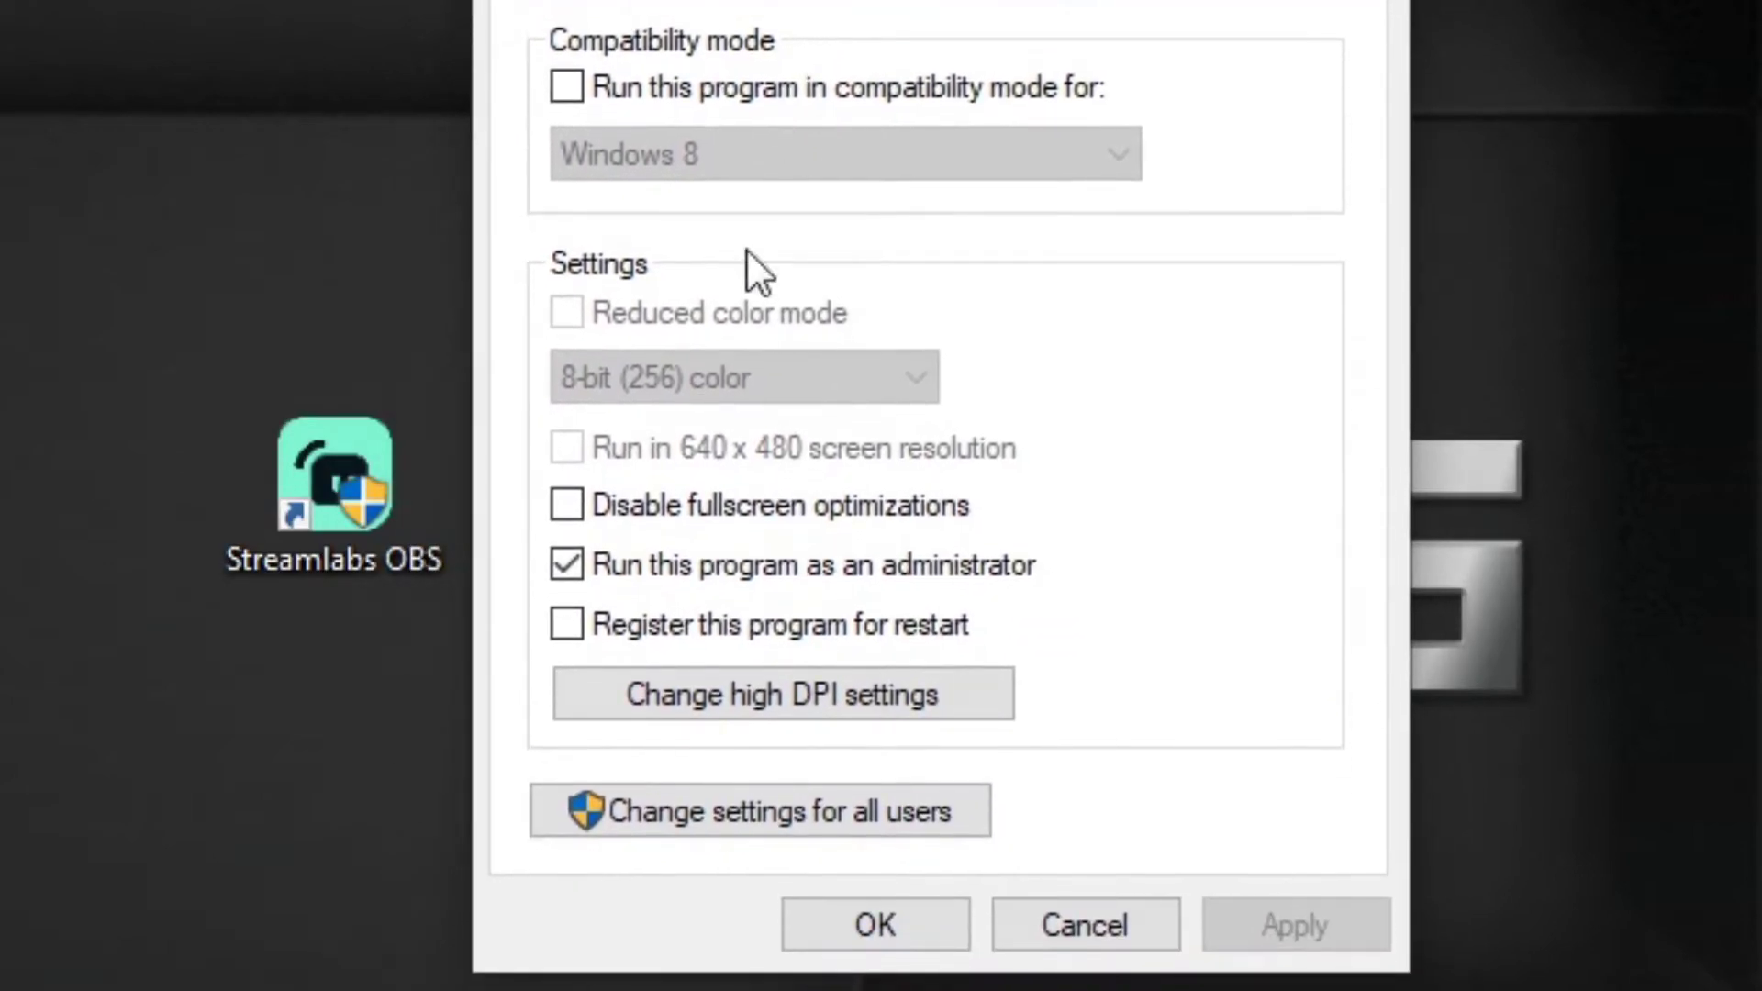
click(566, 564)
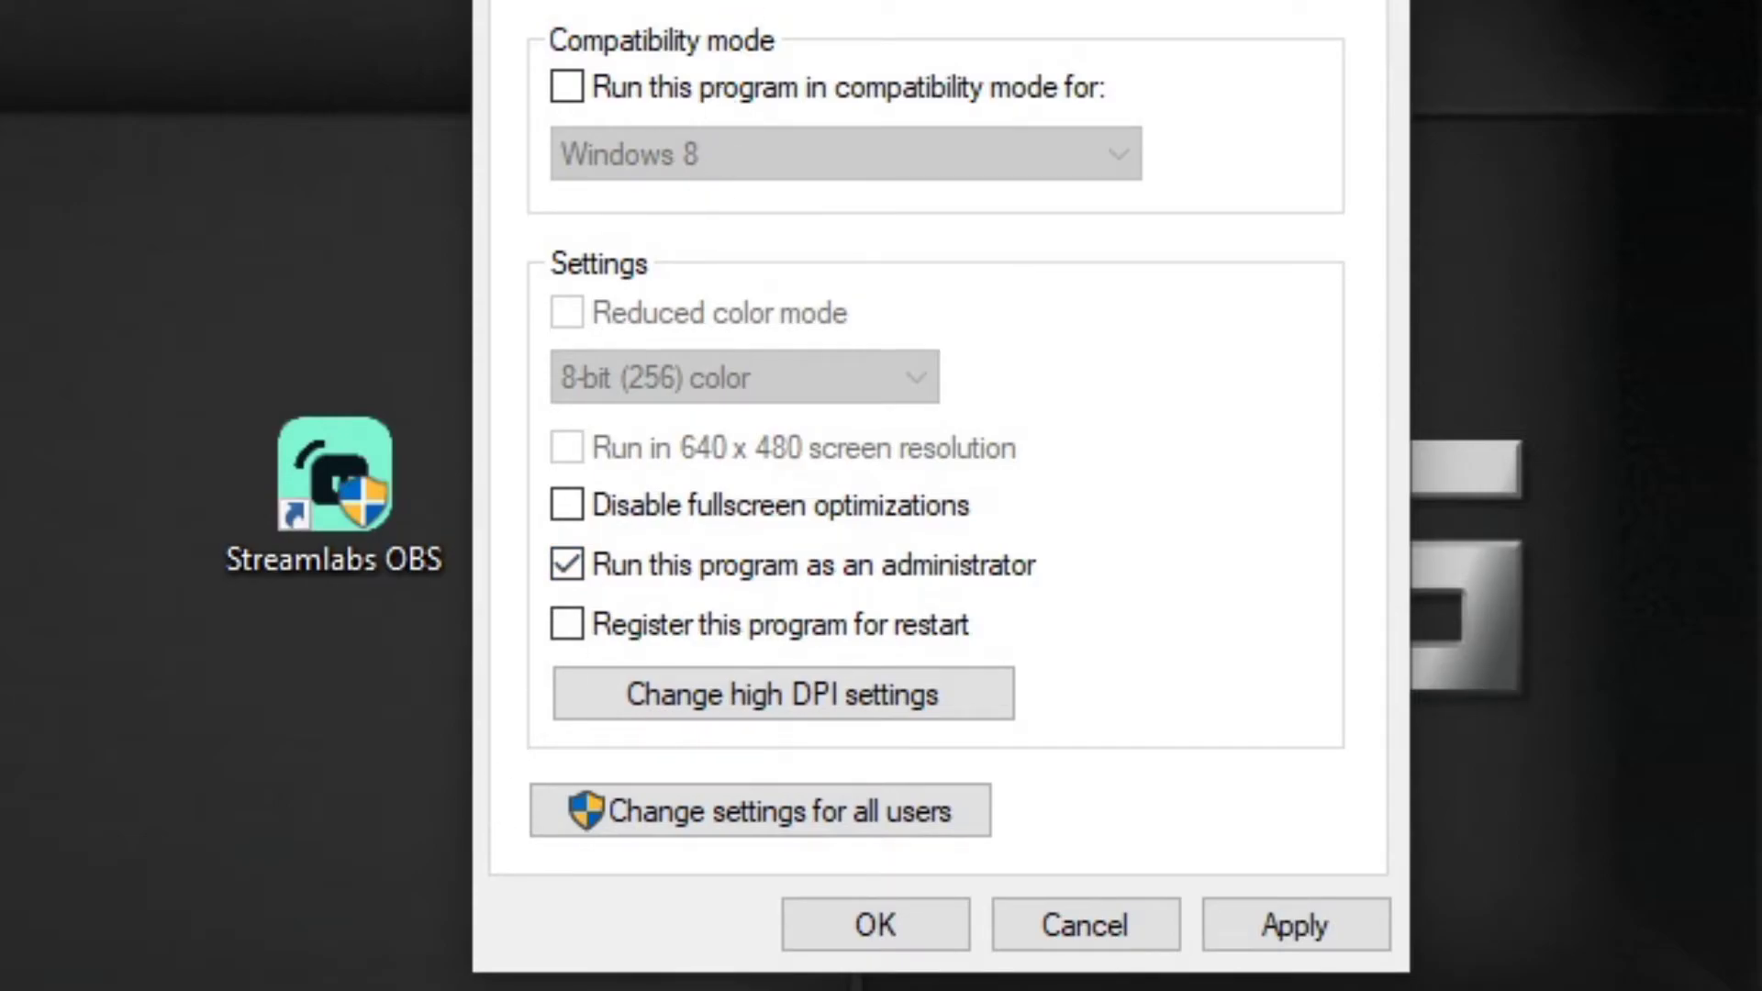
drag(916, 0, 778, 0)
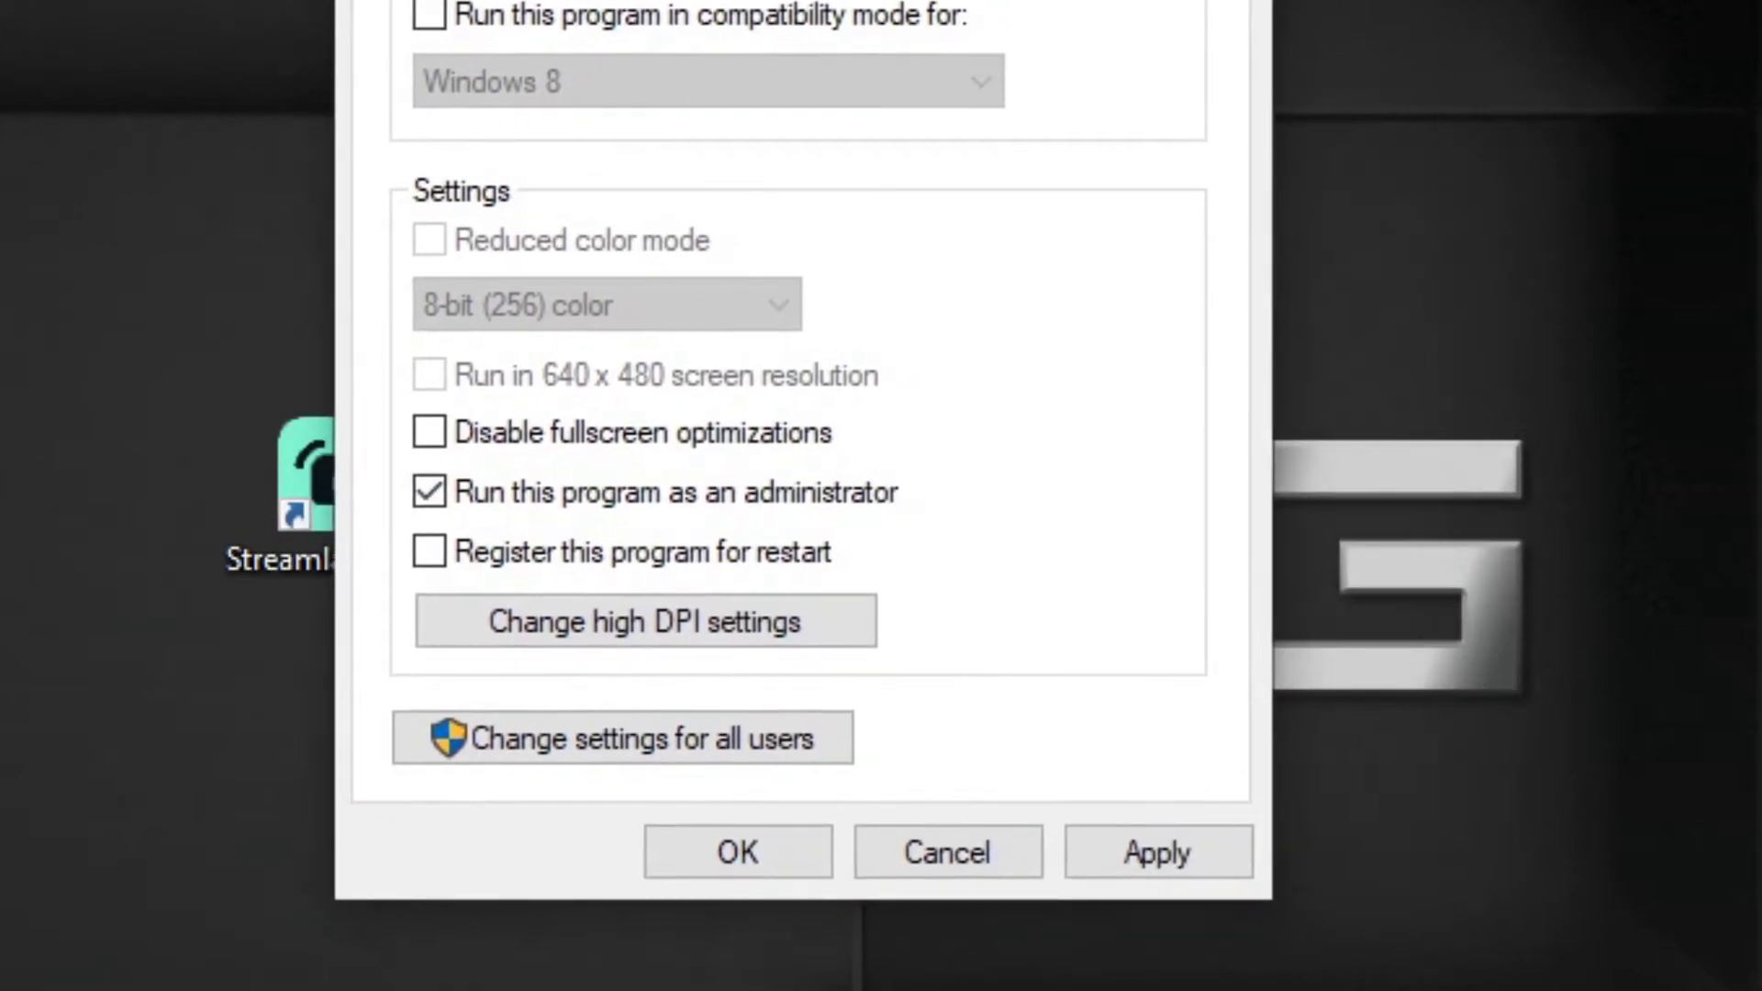
click(744, 830)
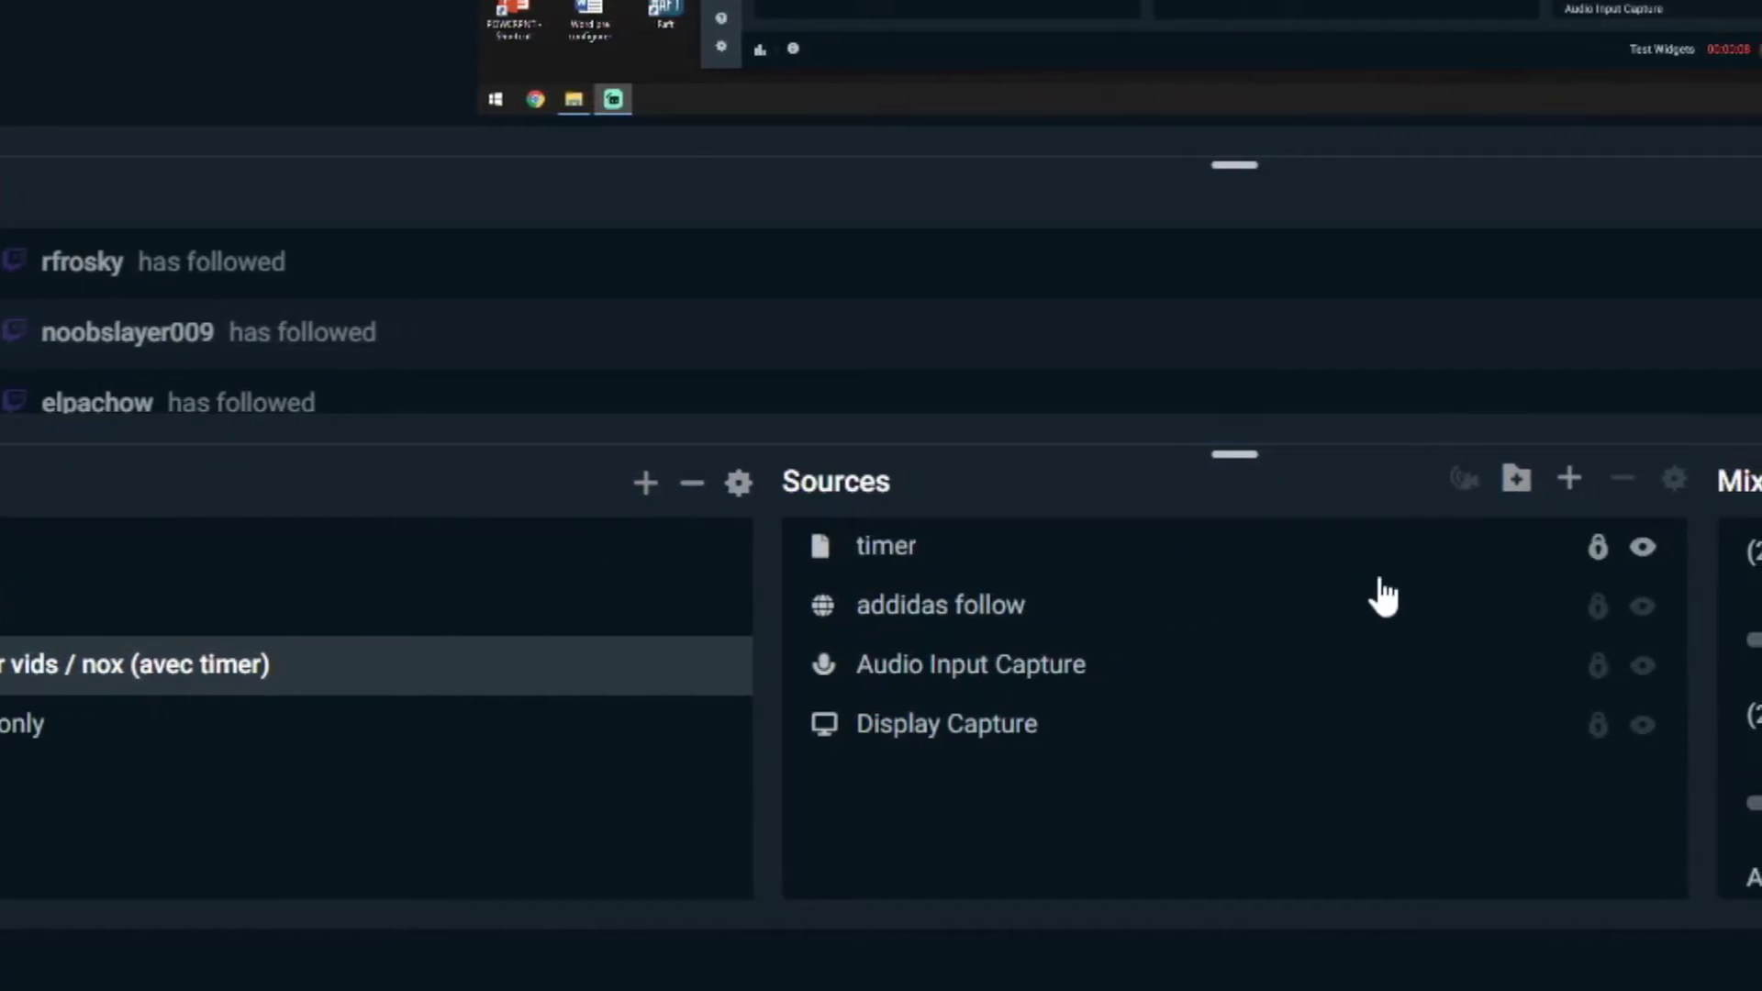
Add a Game Capture source to the Enregistrer vids / nox (avec timer) scene
click(1569, 479)
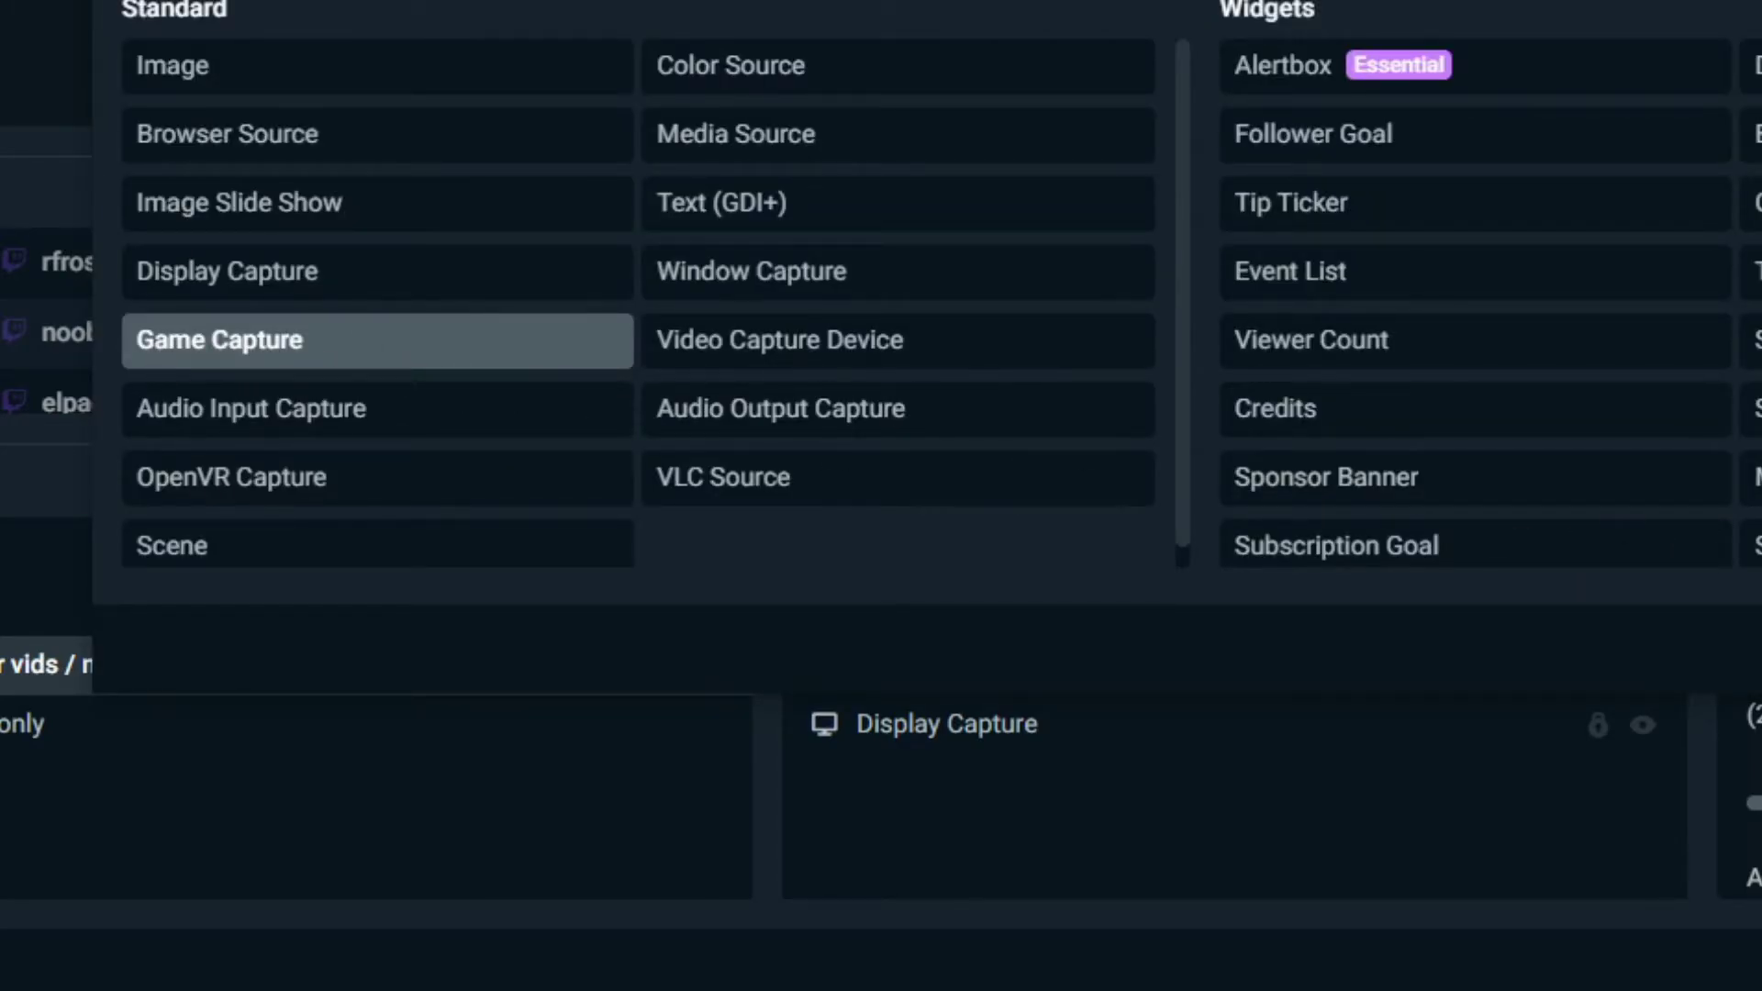
double_click(275, 341)
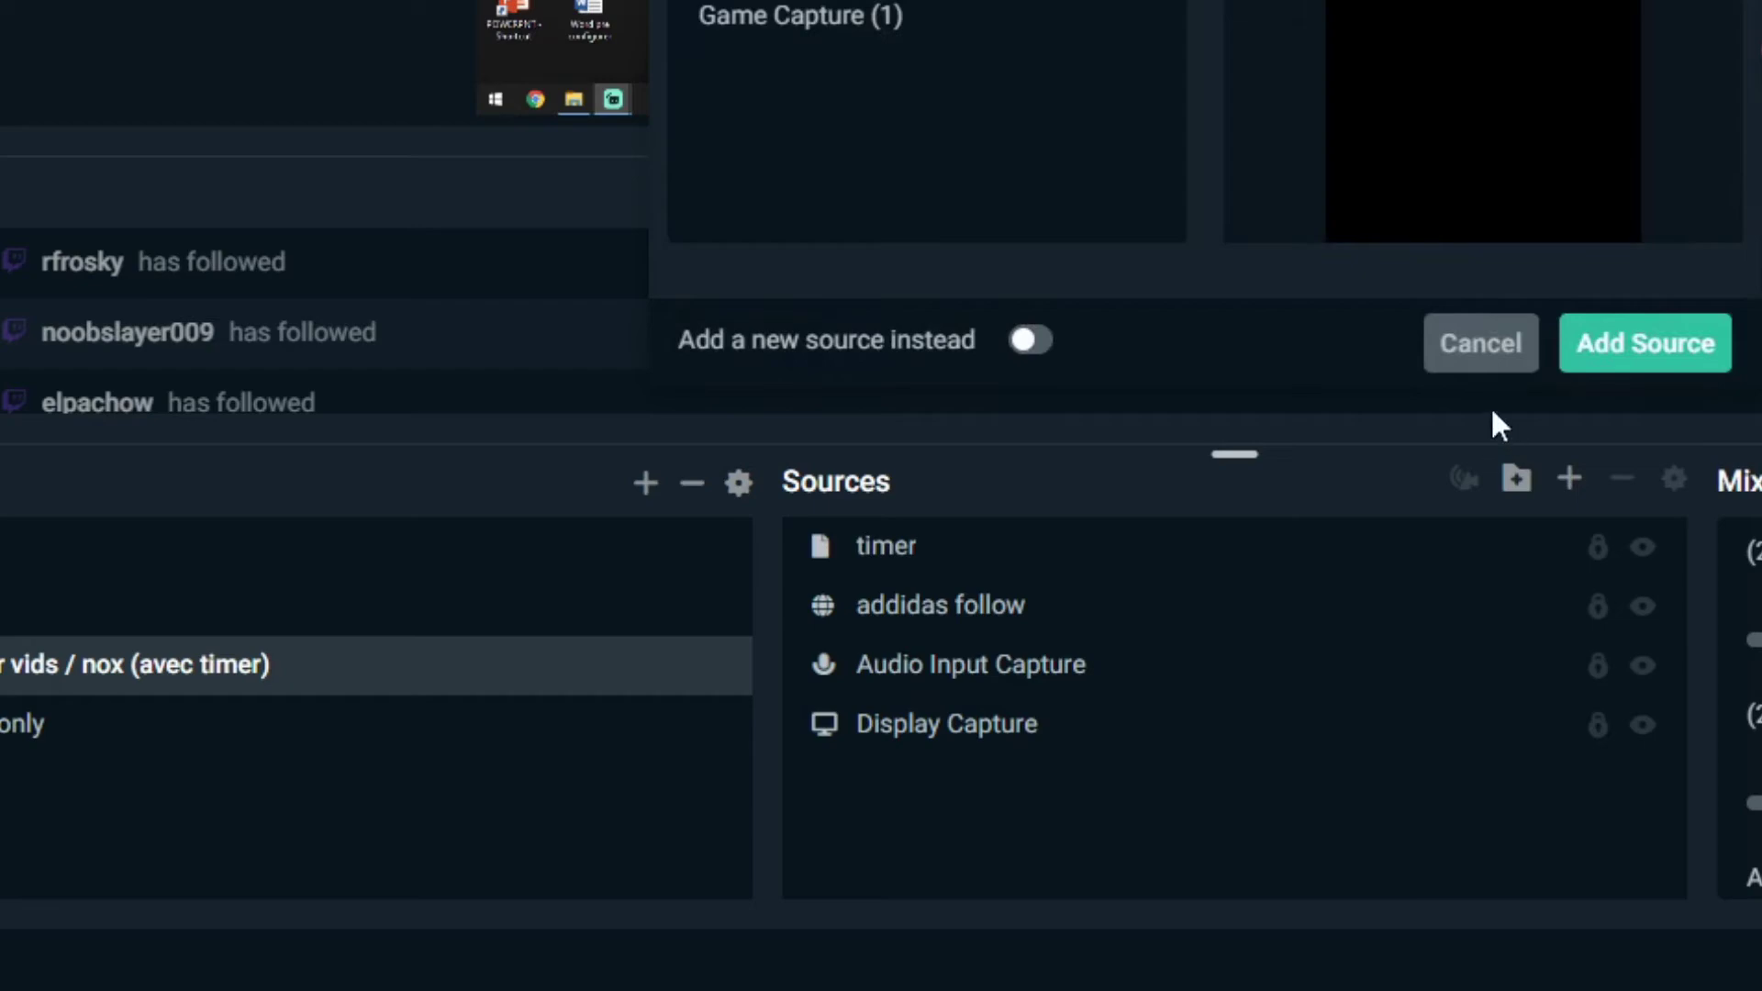
click(1618, 367)
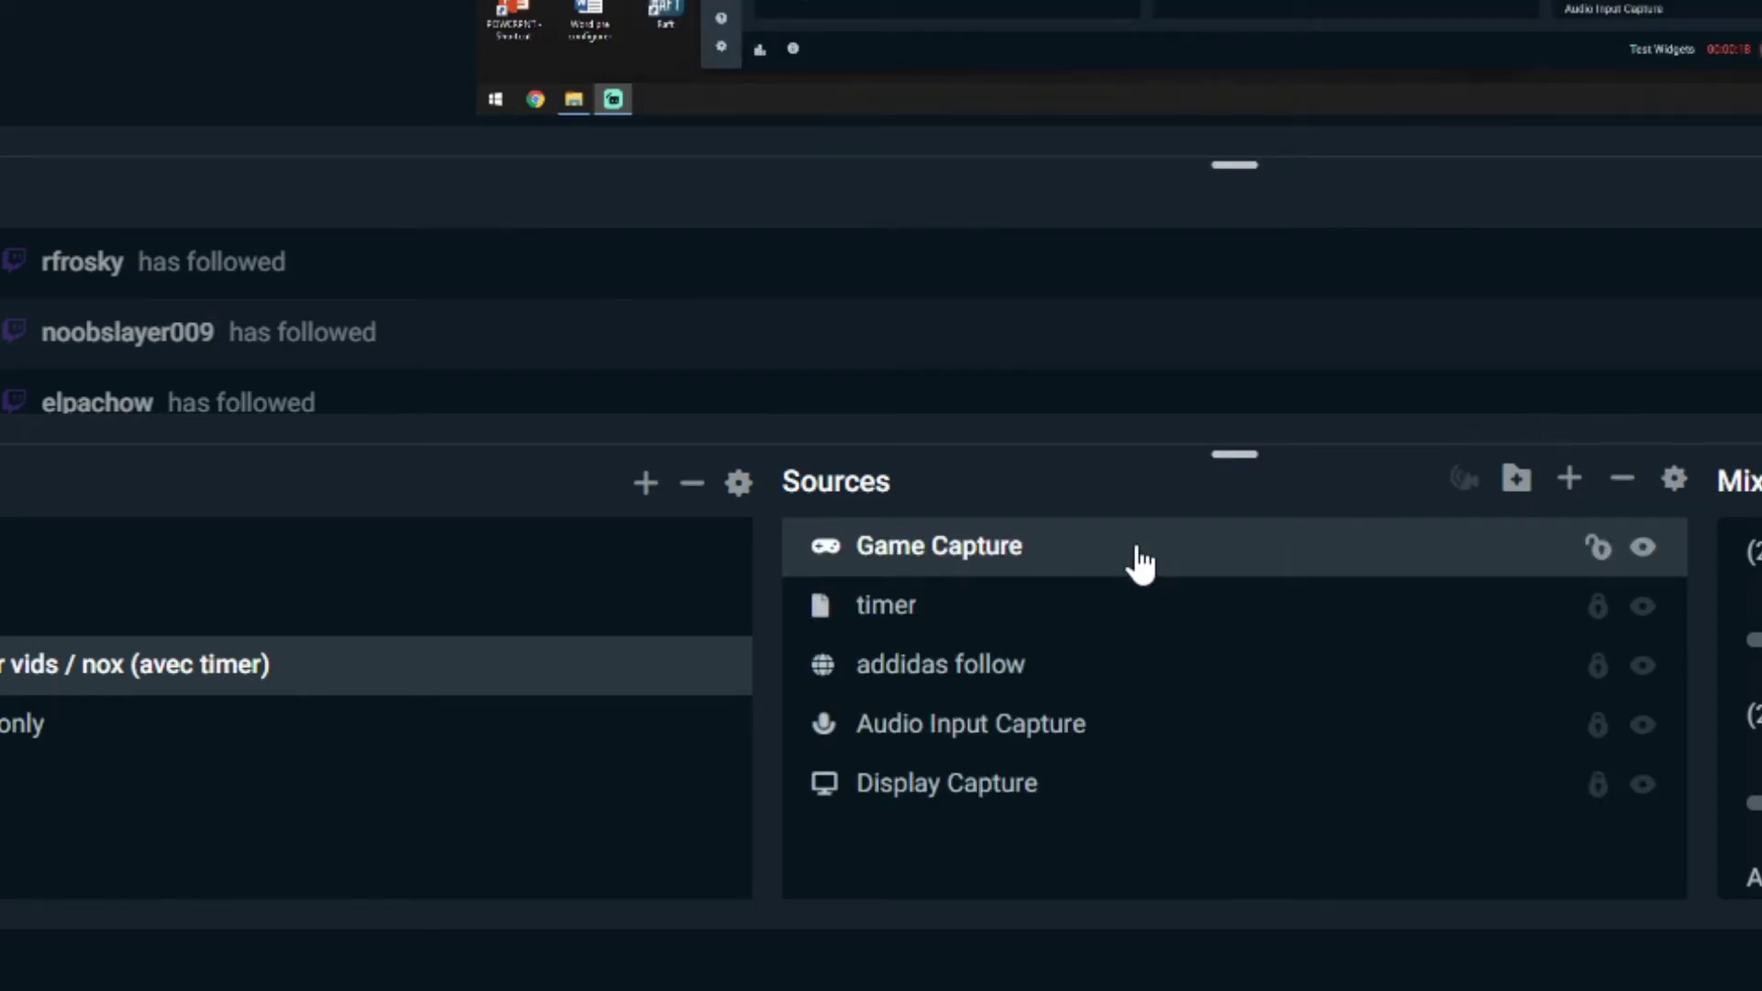
Move Game Capture below Display Capture and keep all its capture options enabled
drag(1072, 833, 1065, 828)
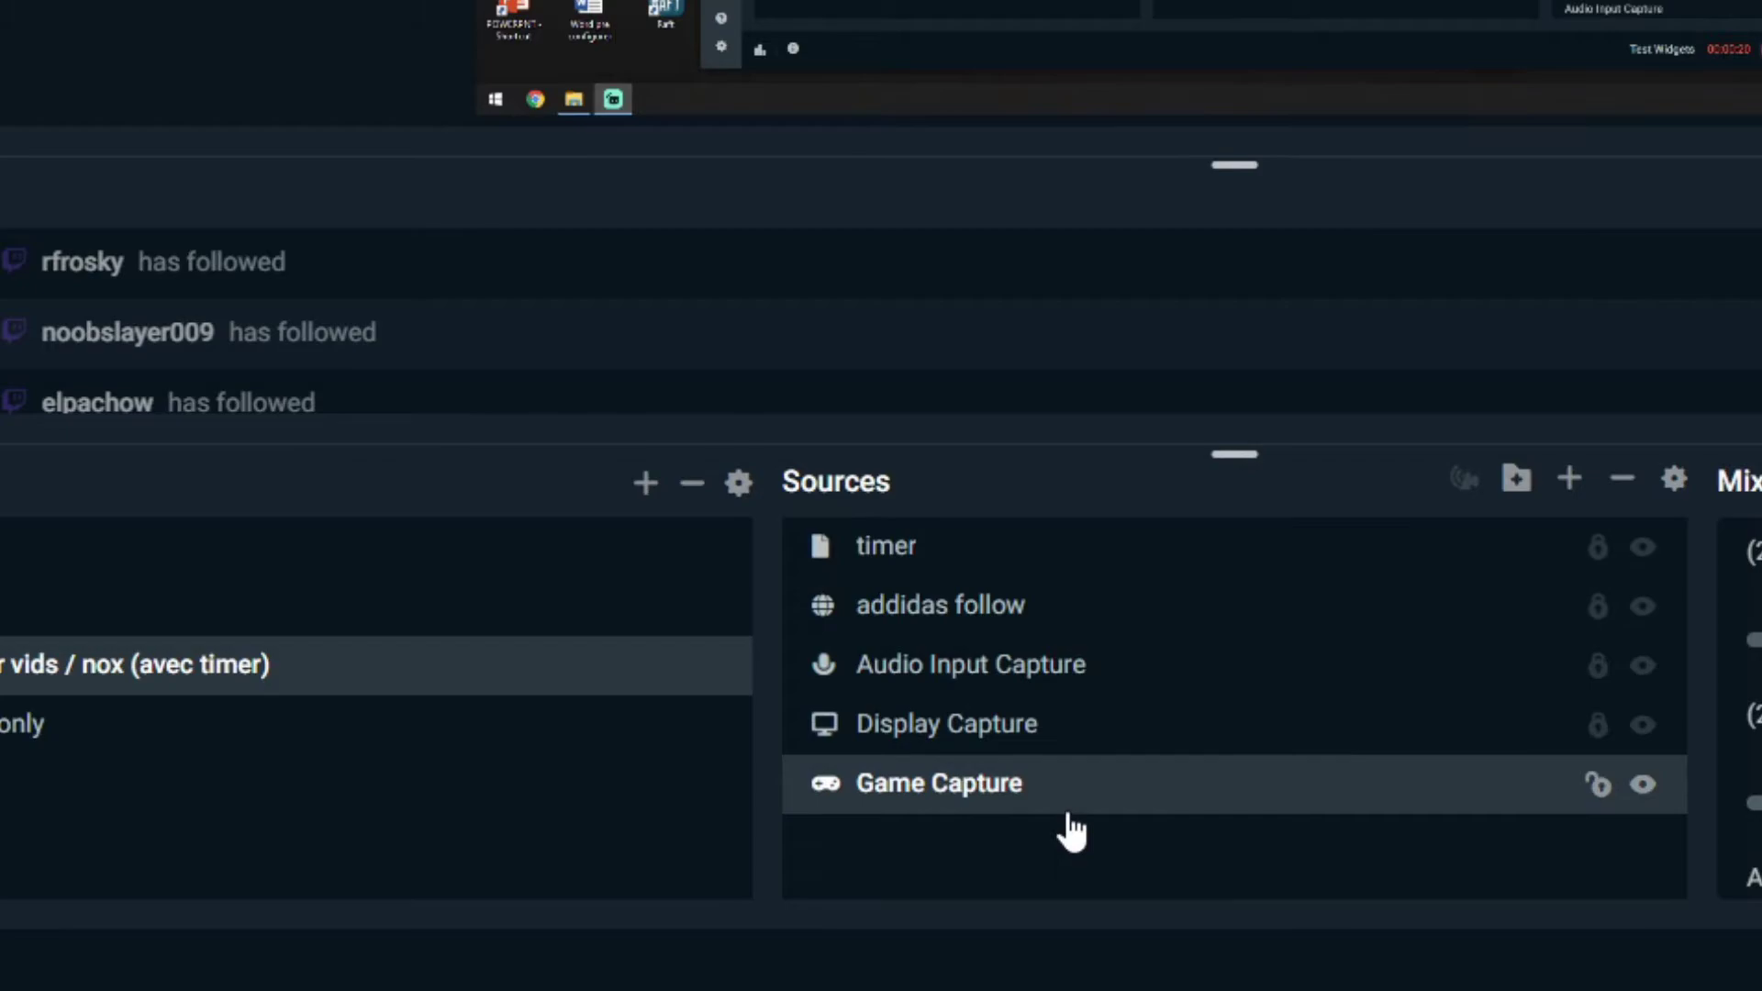
double_click(1438, 791)
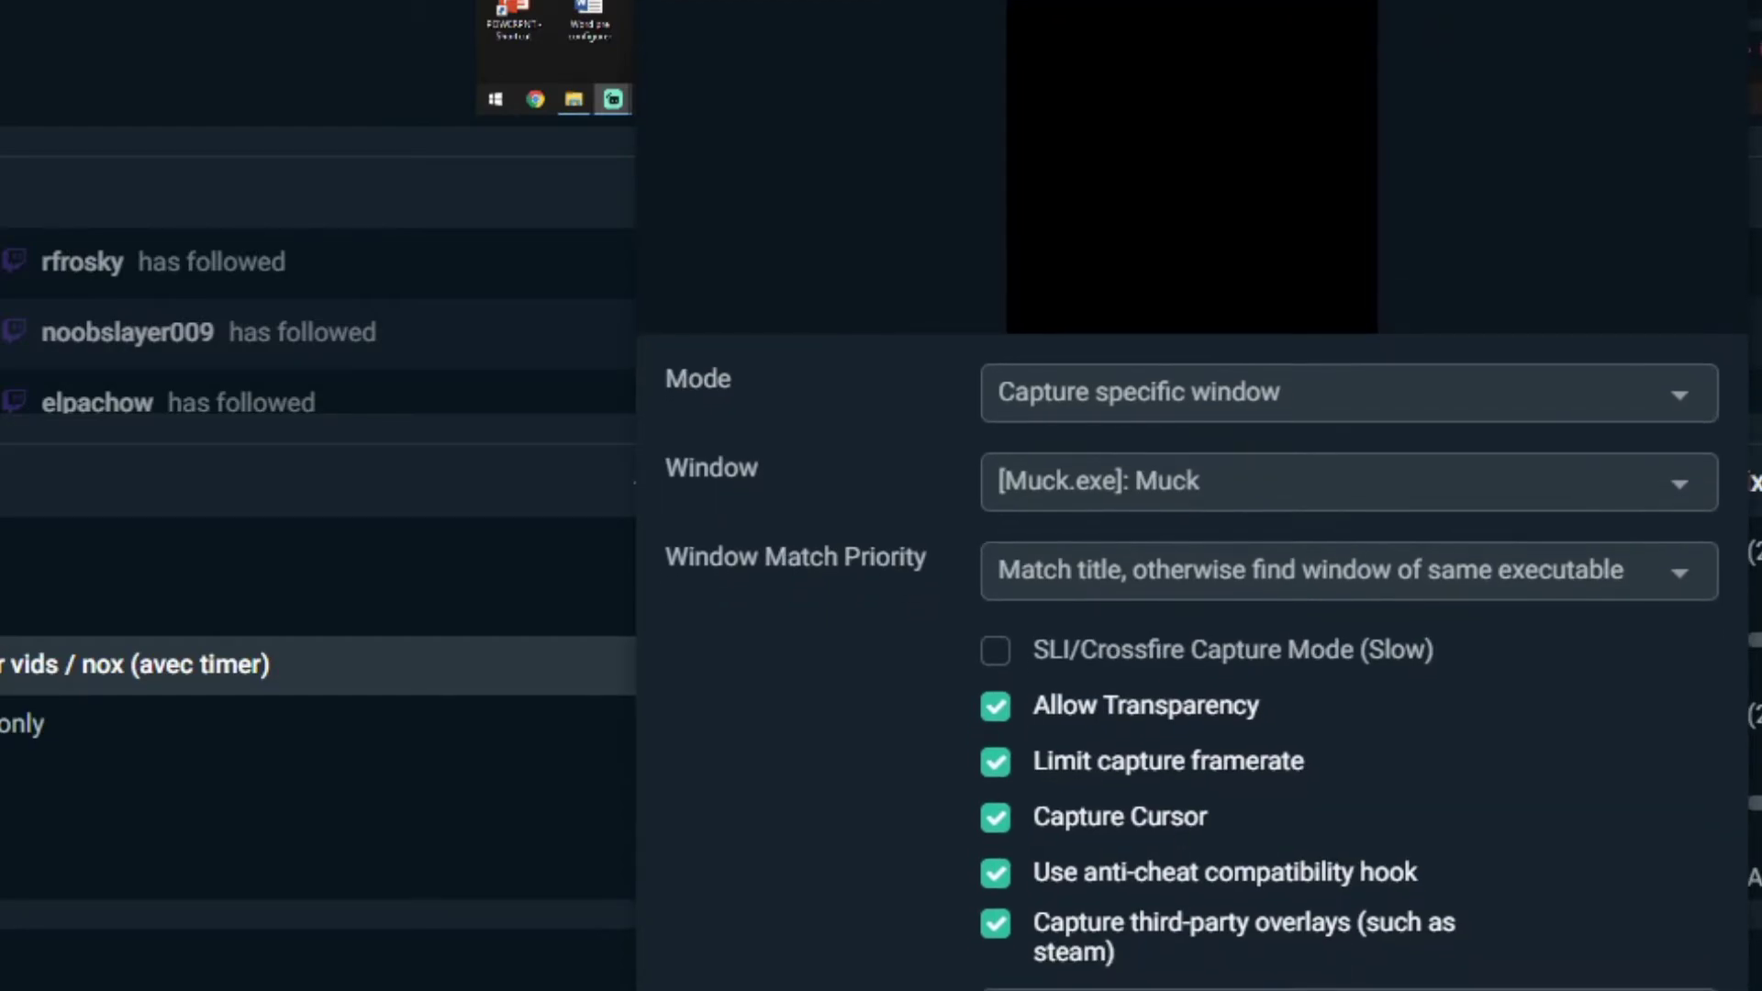
click(999, 709)
click(997, 762)
click(999, 819)
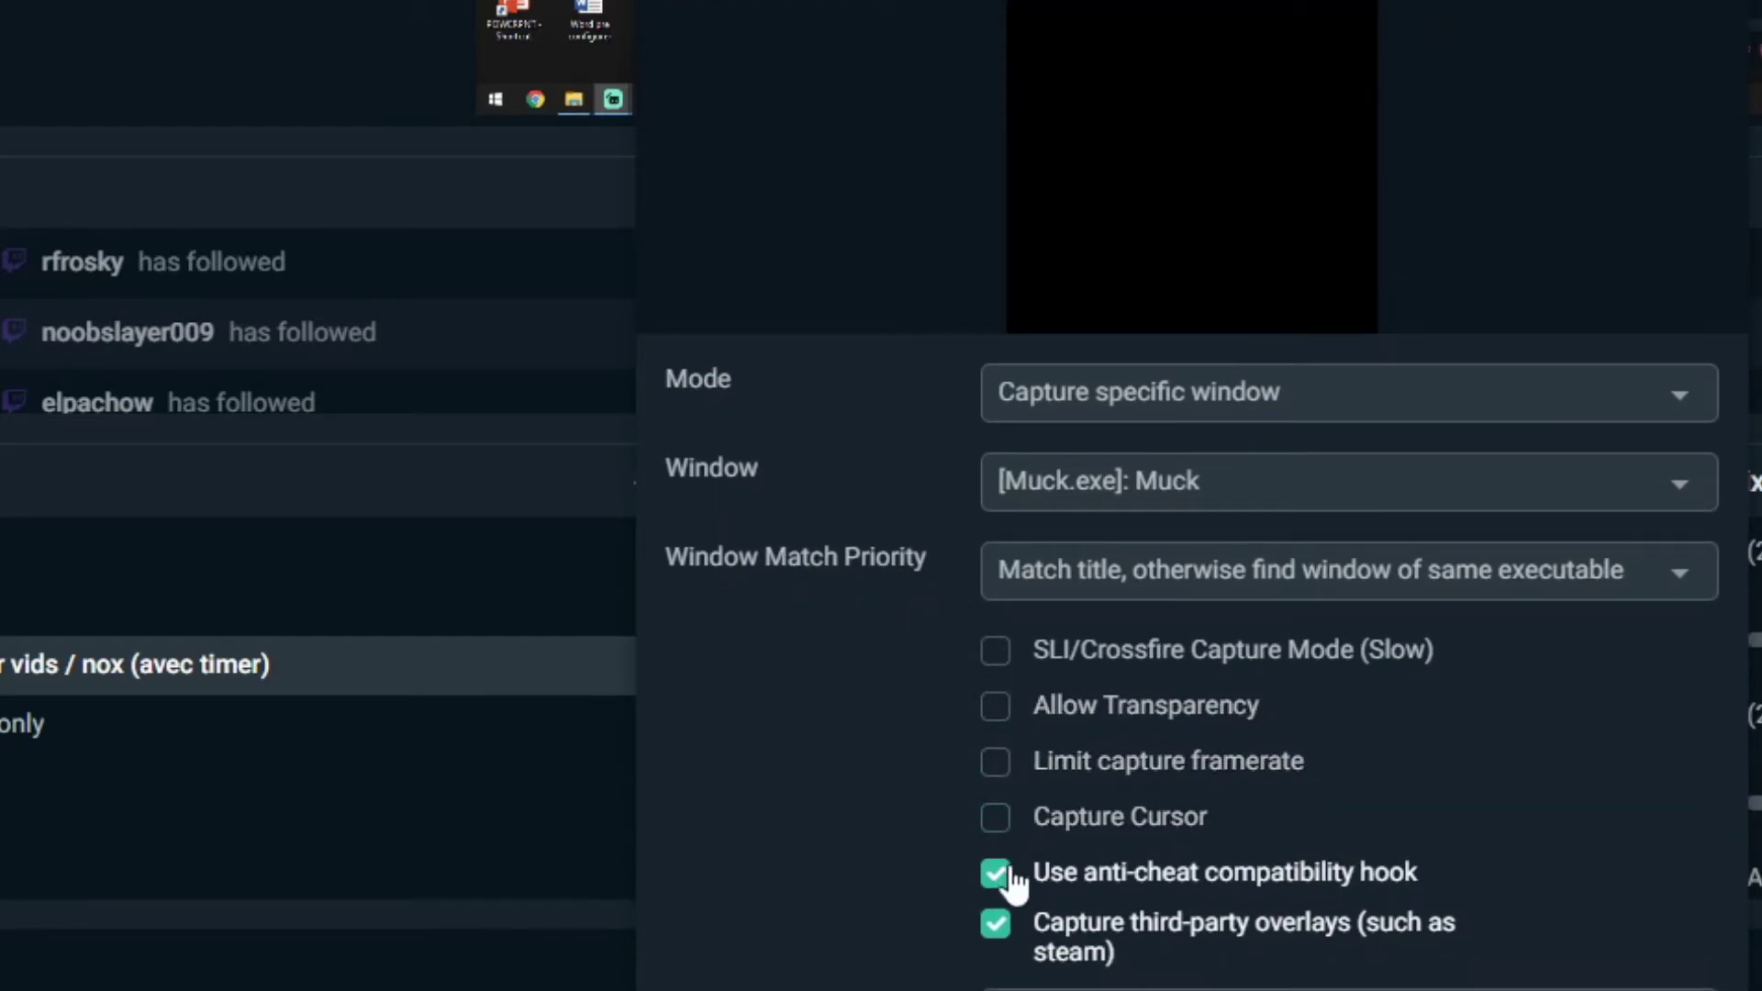
click(1001, 874)
click(999, 924)
click(998, 923)
click(998, 873)
click(998, 817)
click(999, 762)
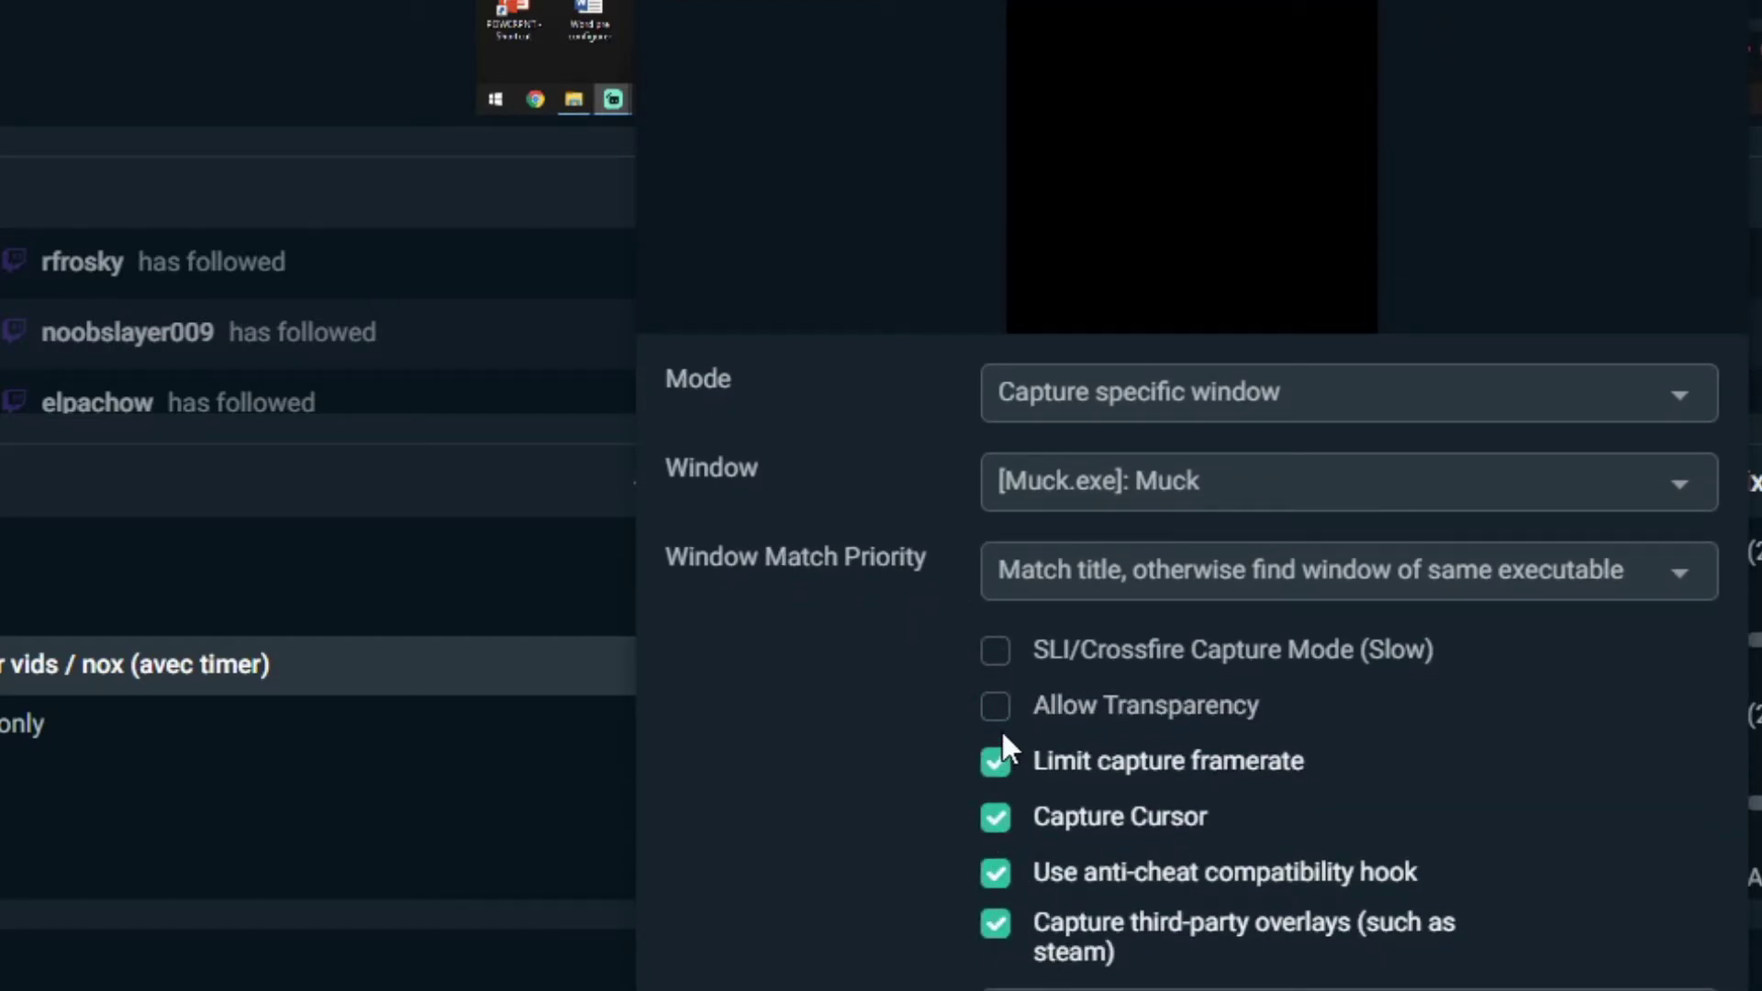
click(996, 706)
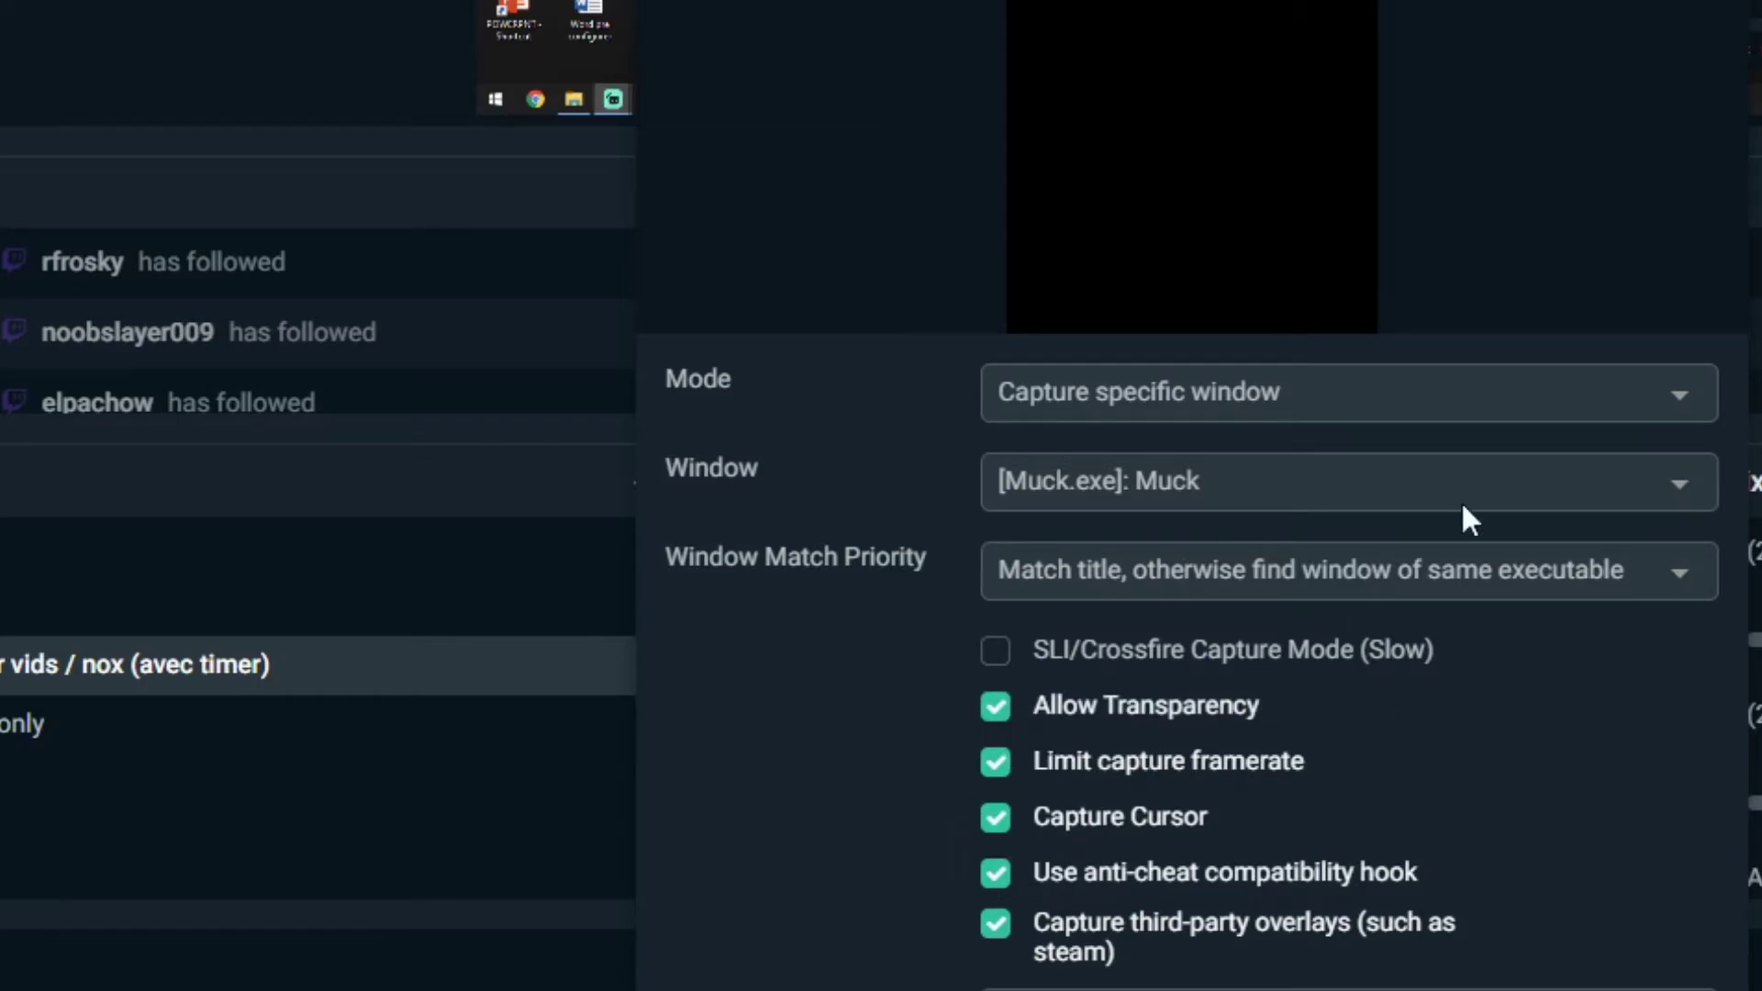
Set Game Capture mode to Capture specific window, targeting the Muck window
click(1702, 404)
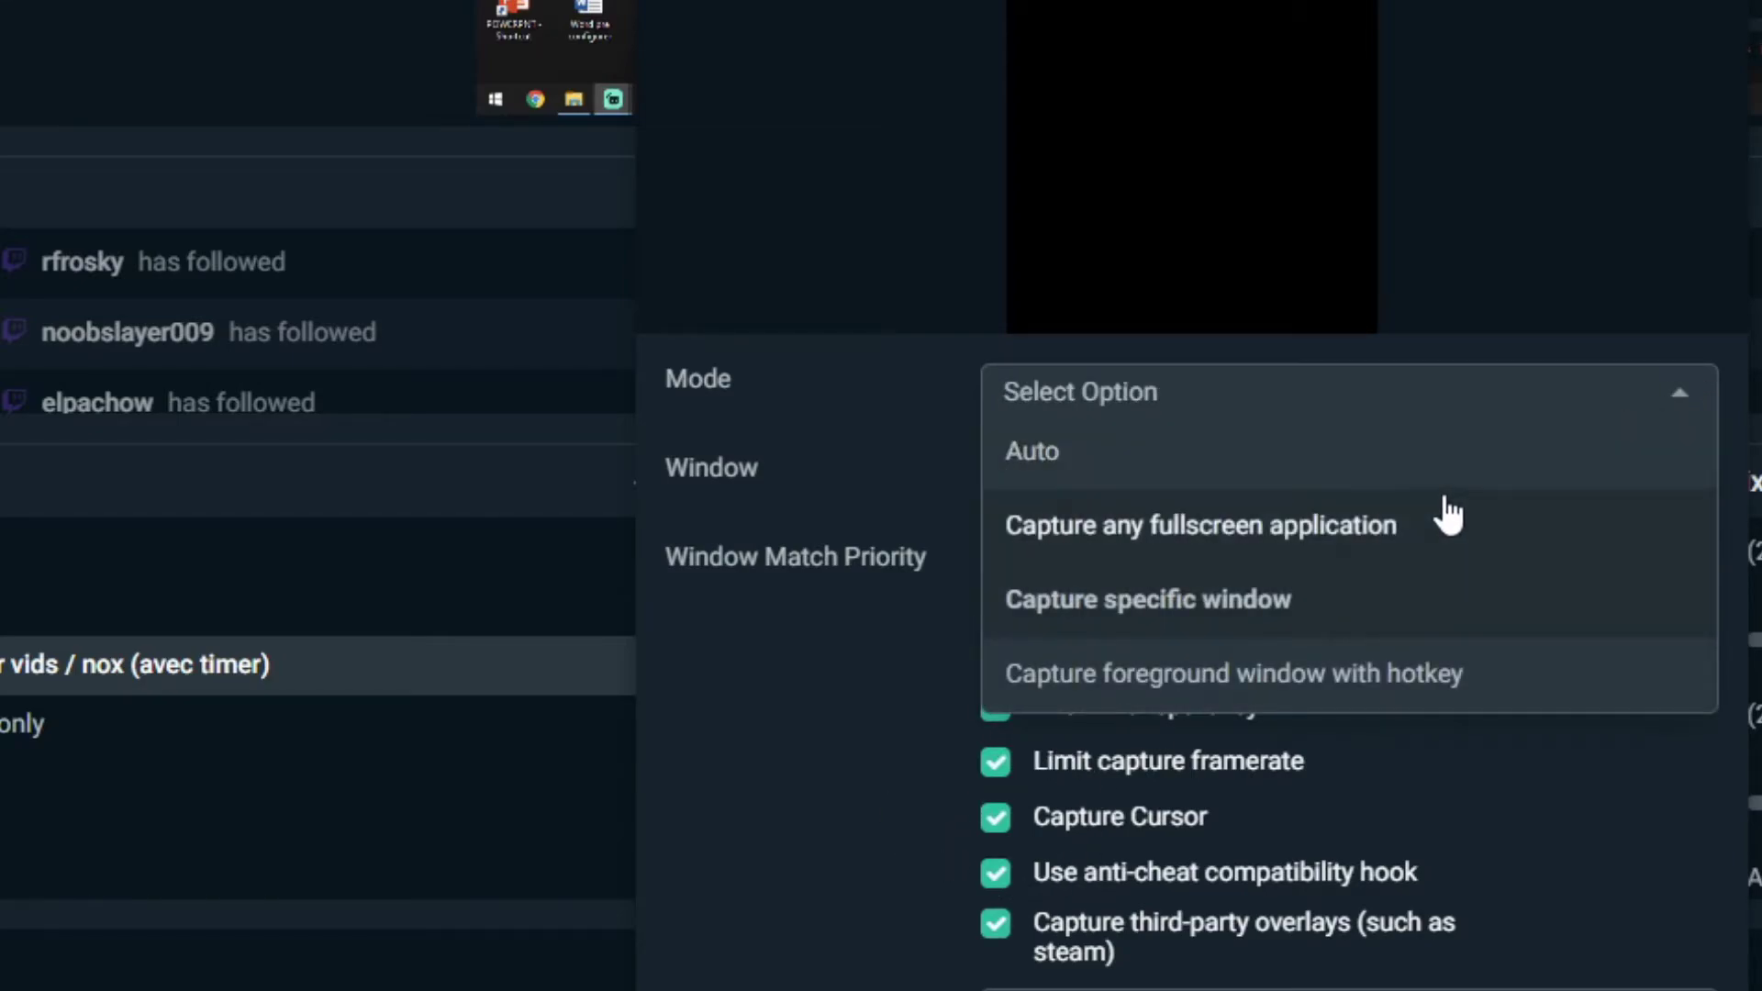
click(1267, 599)
click(1671, 489)
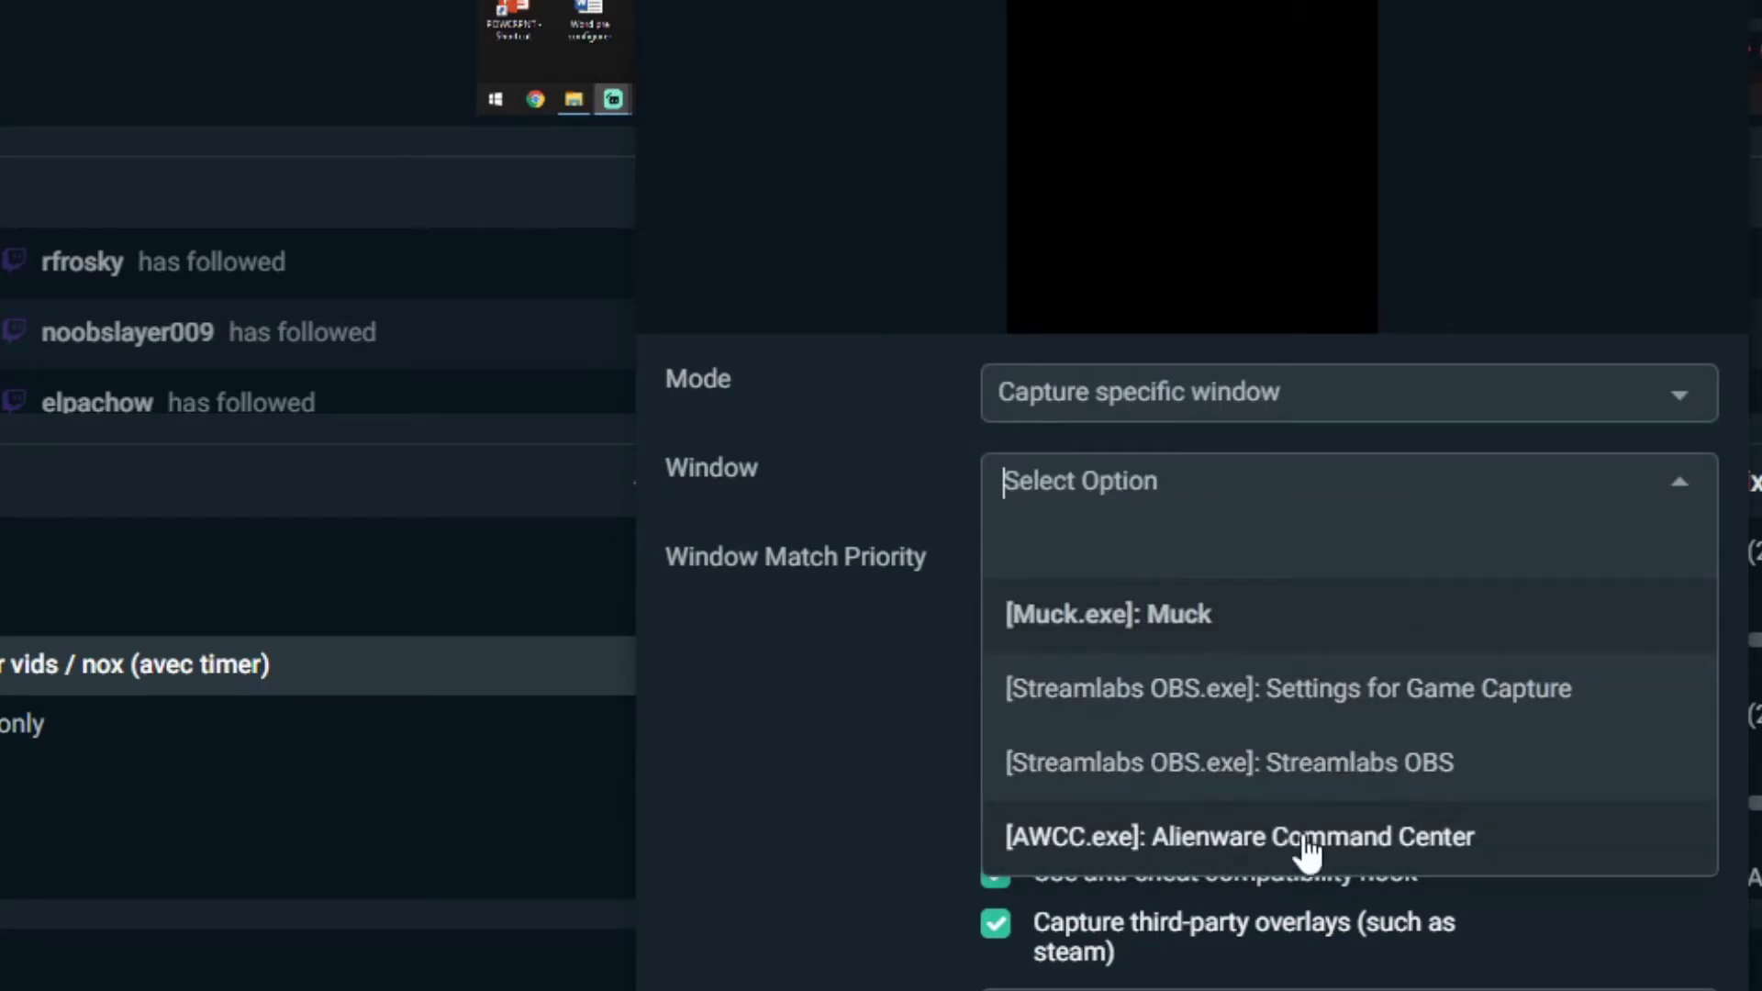
click(1179, 610)
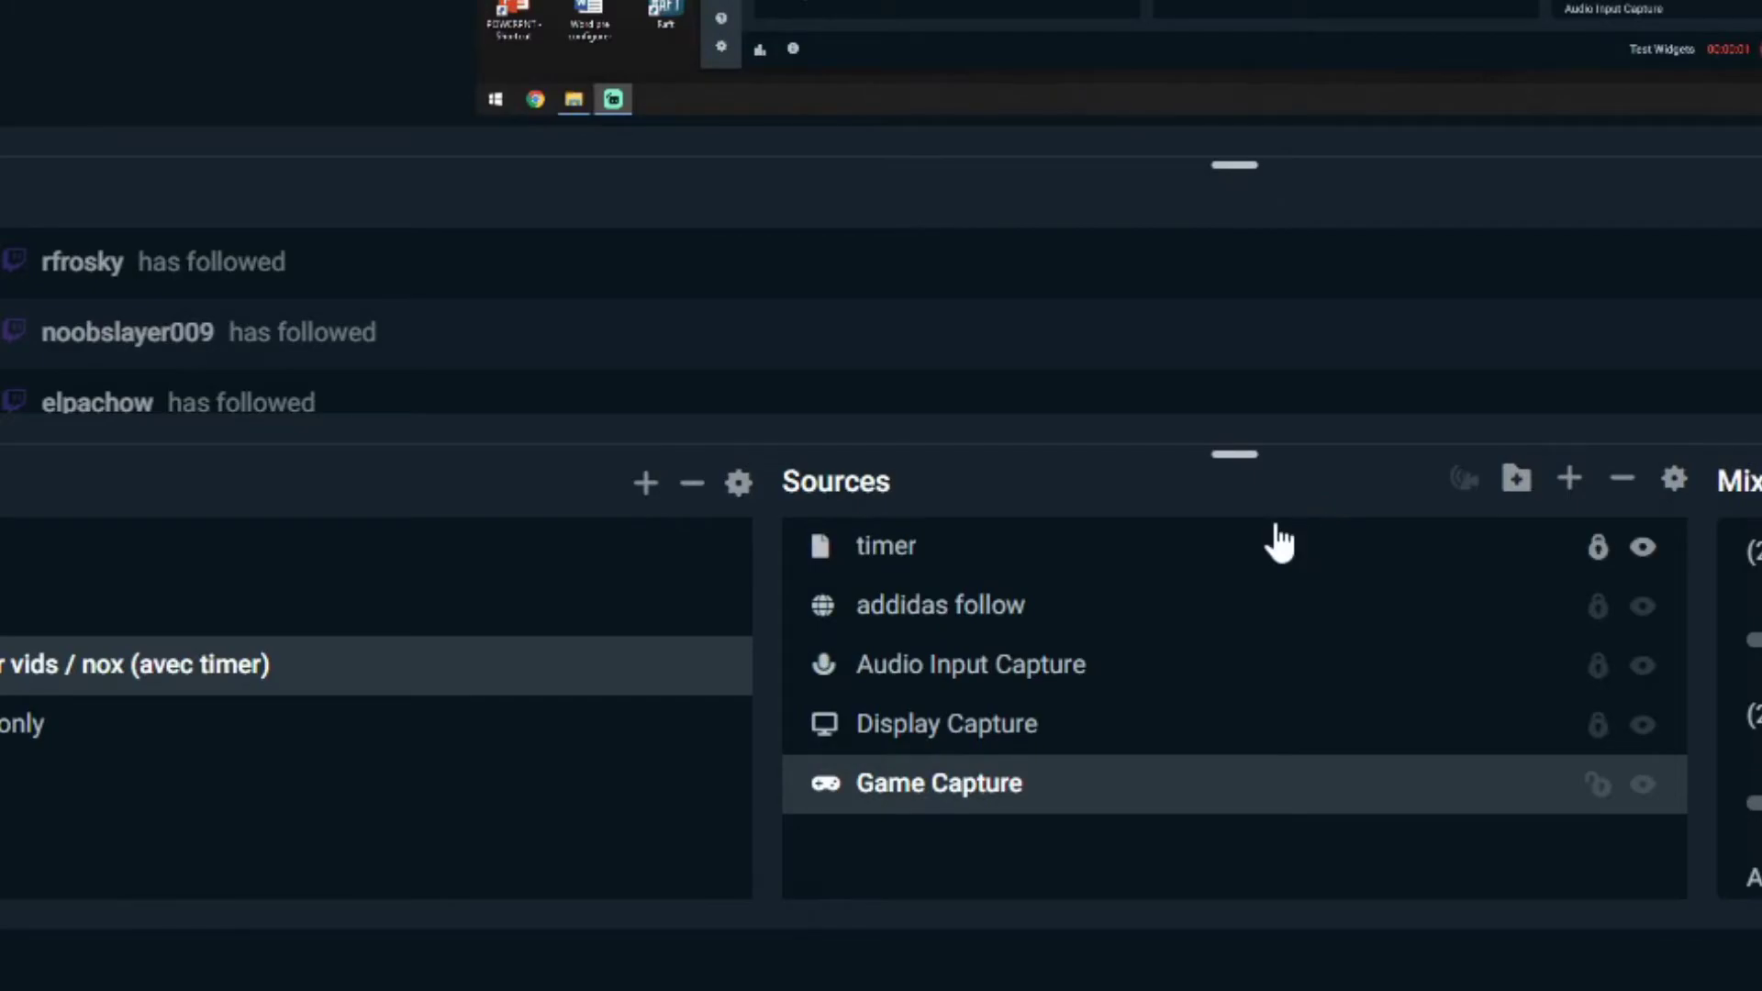
Add a Window Capture source named timer and open its properties to pick the window
click(1571, 484)
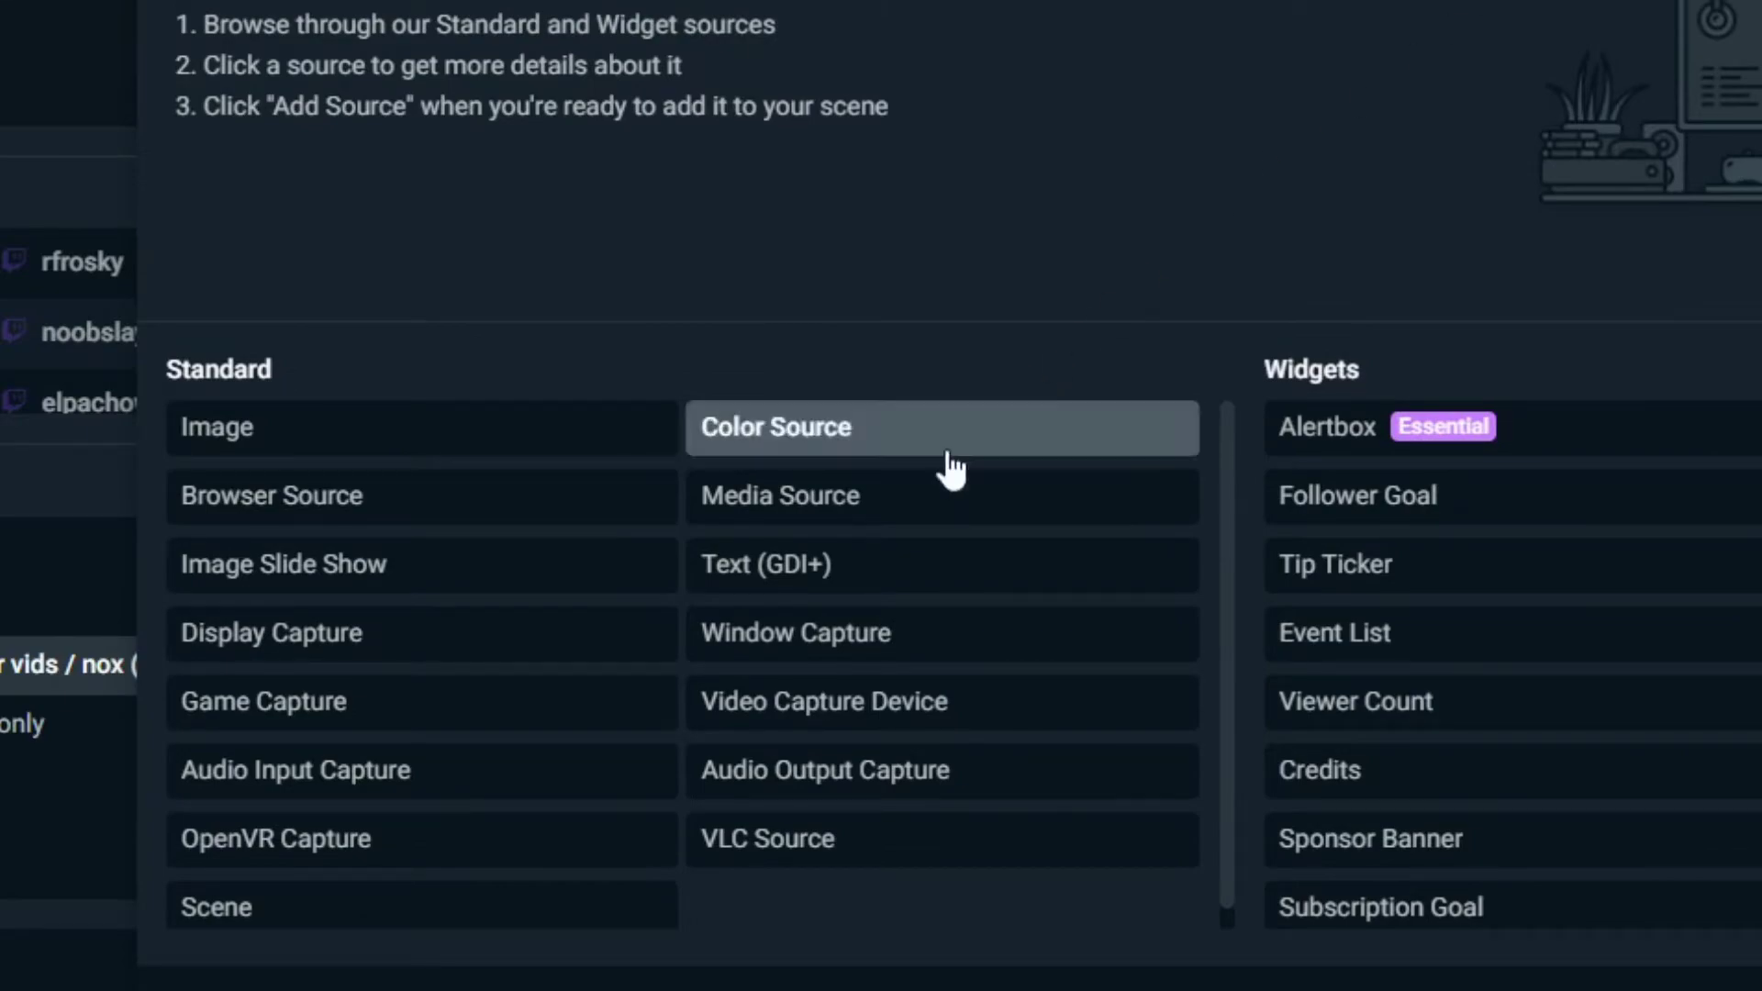
click(791, 657)
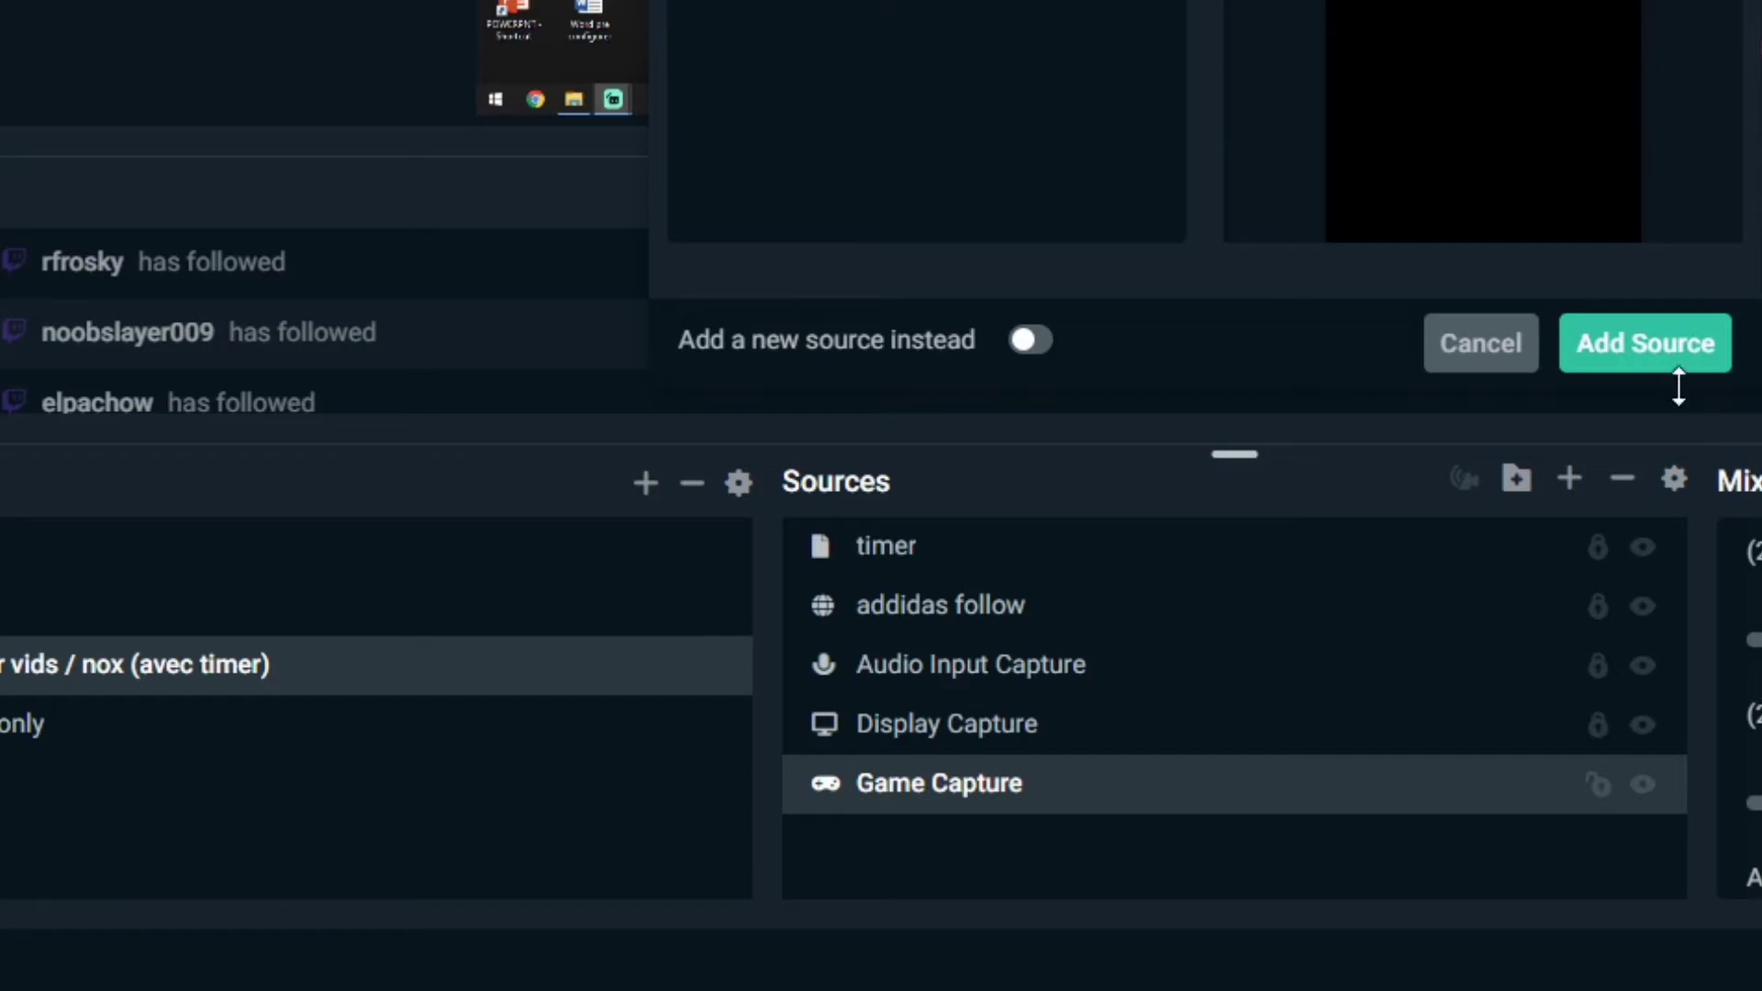
click(1666, 353)
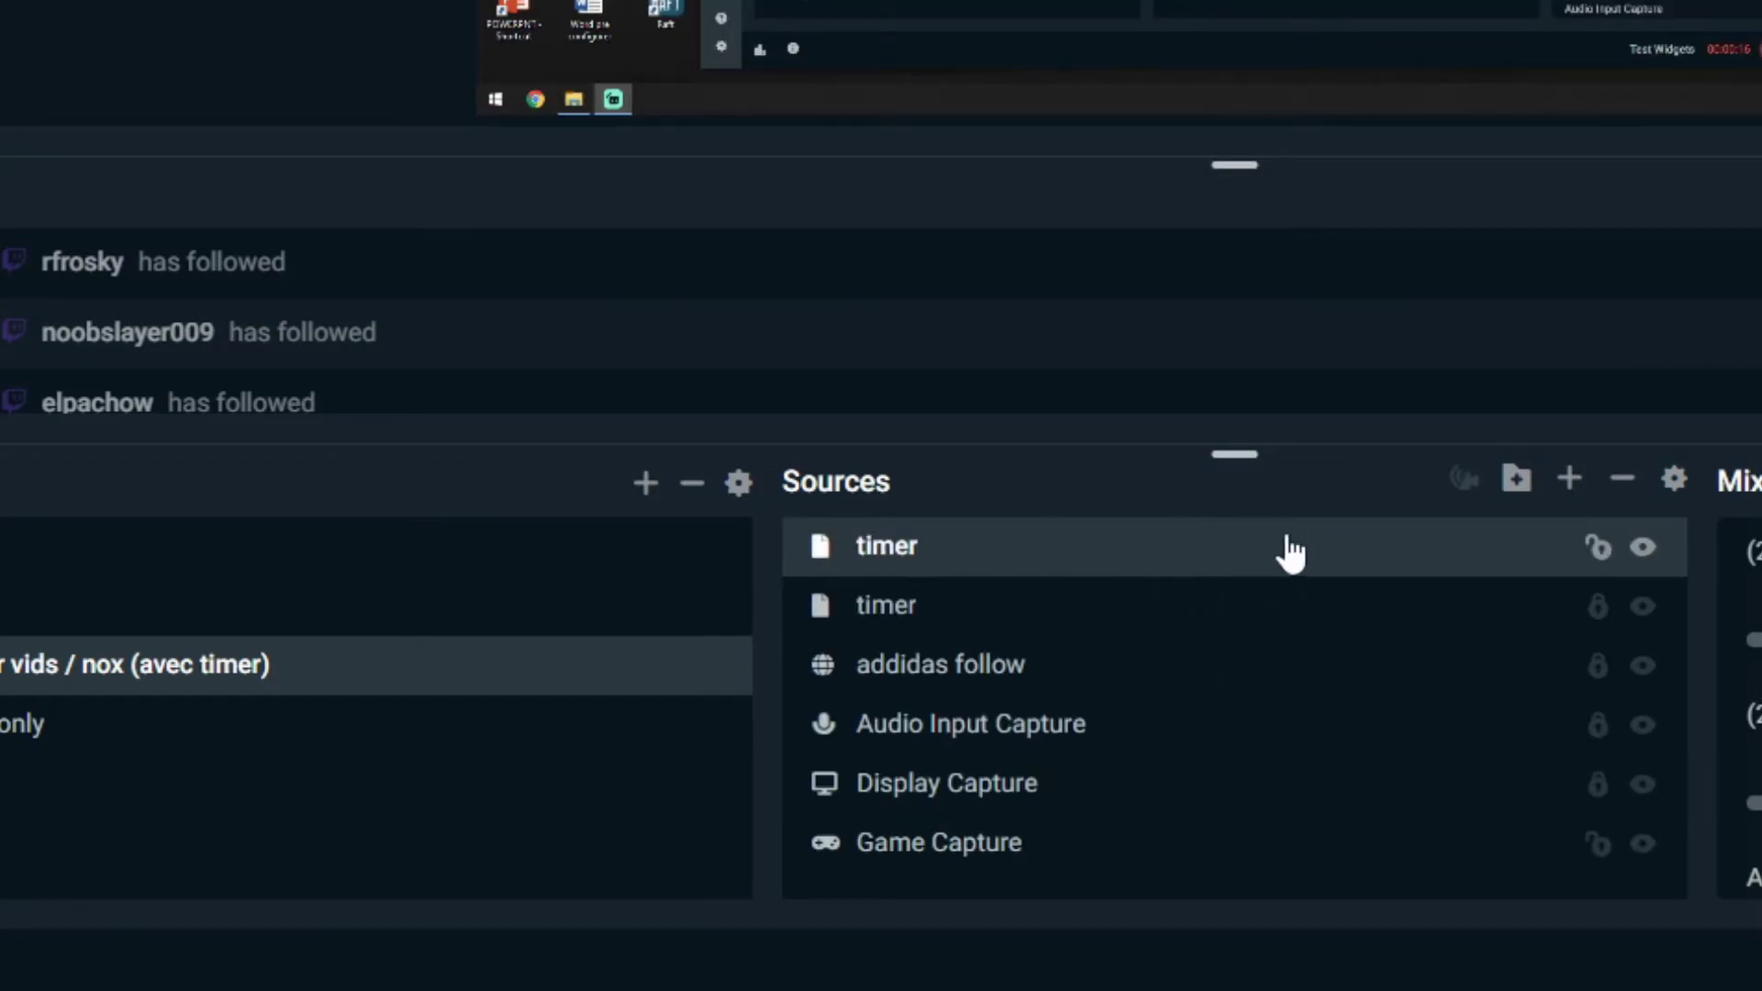
double_click(1212, 546)
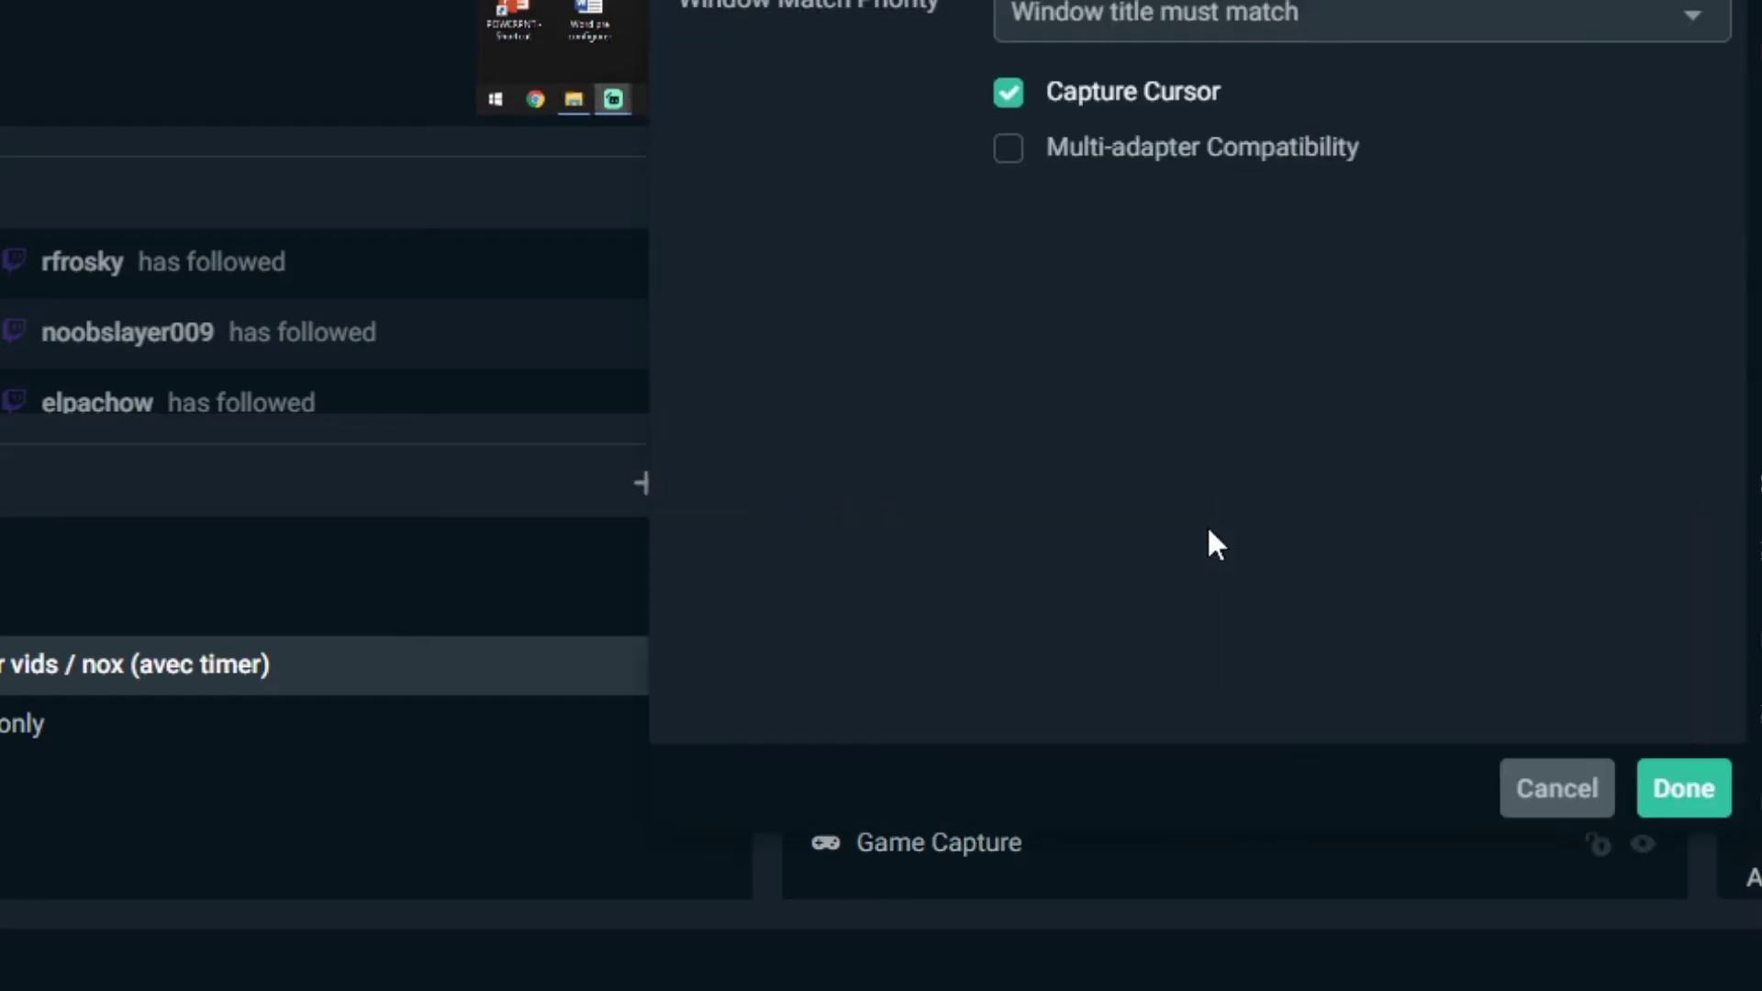
drag(1385, 0, 1318, 188)
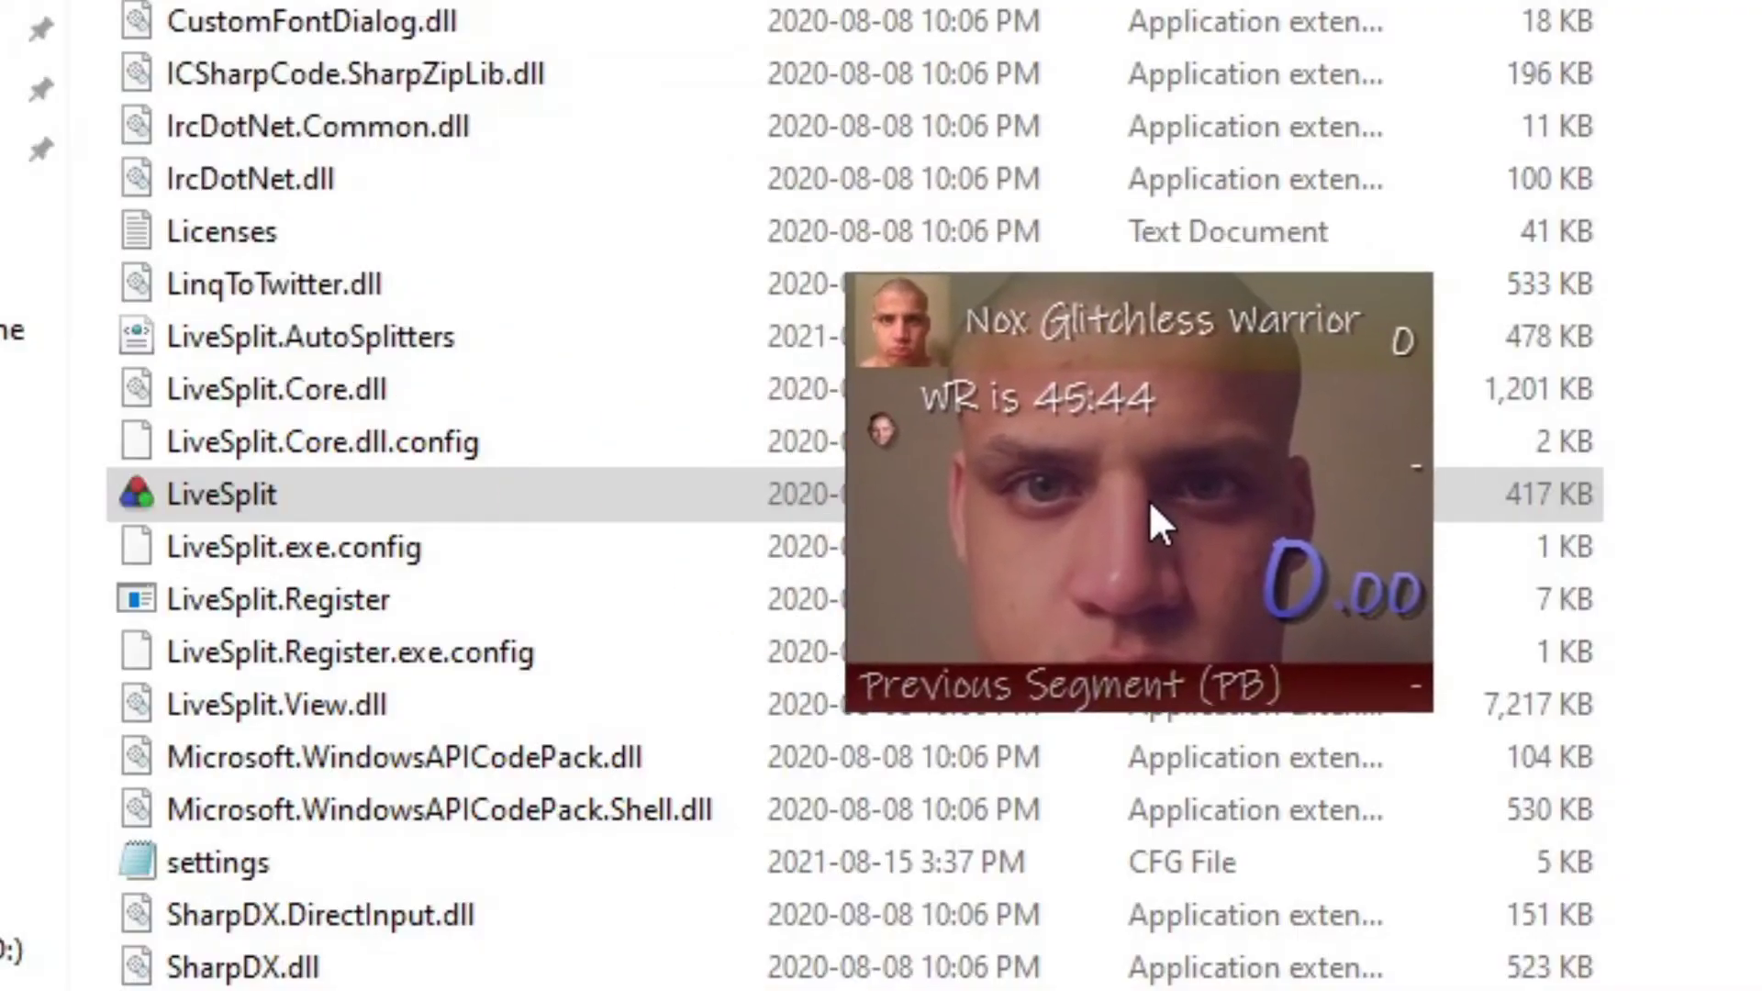
Shift the LiveSplit window left and choose Edit Layout... from its context menu
drag(1149, 500, 1032, 499)
click(1326, 516)
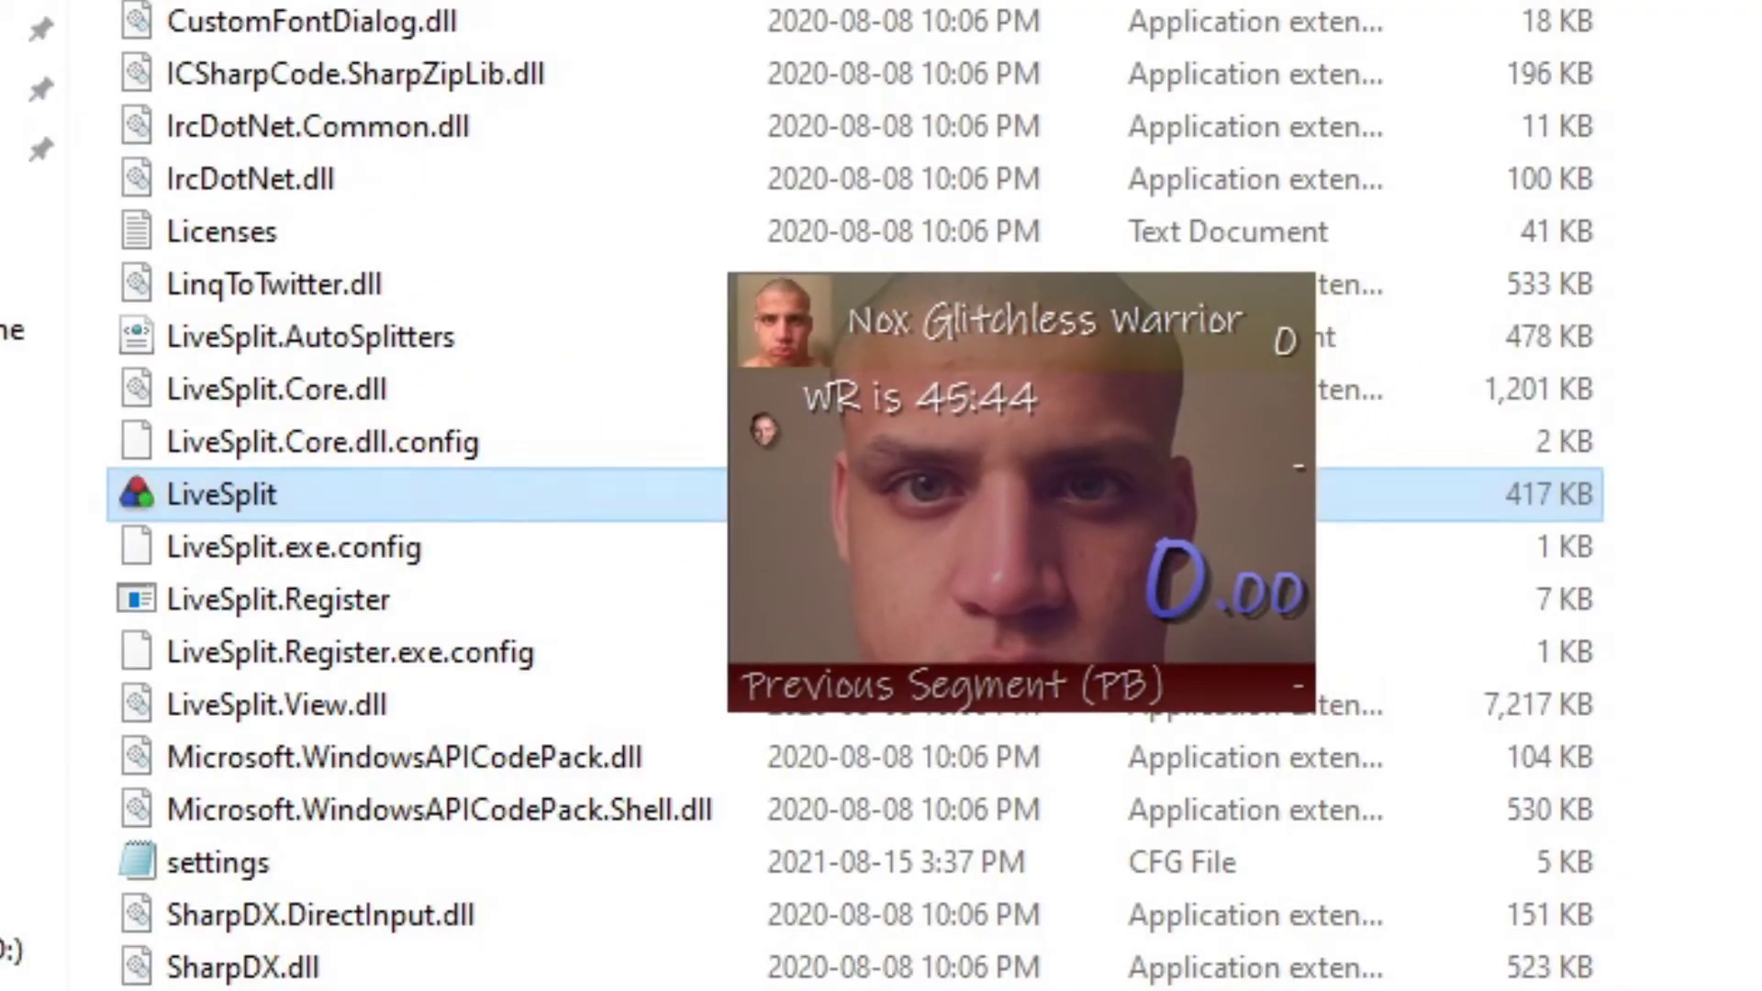
right_click(1122, 526)
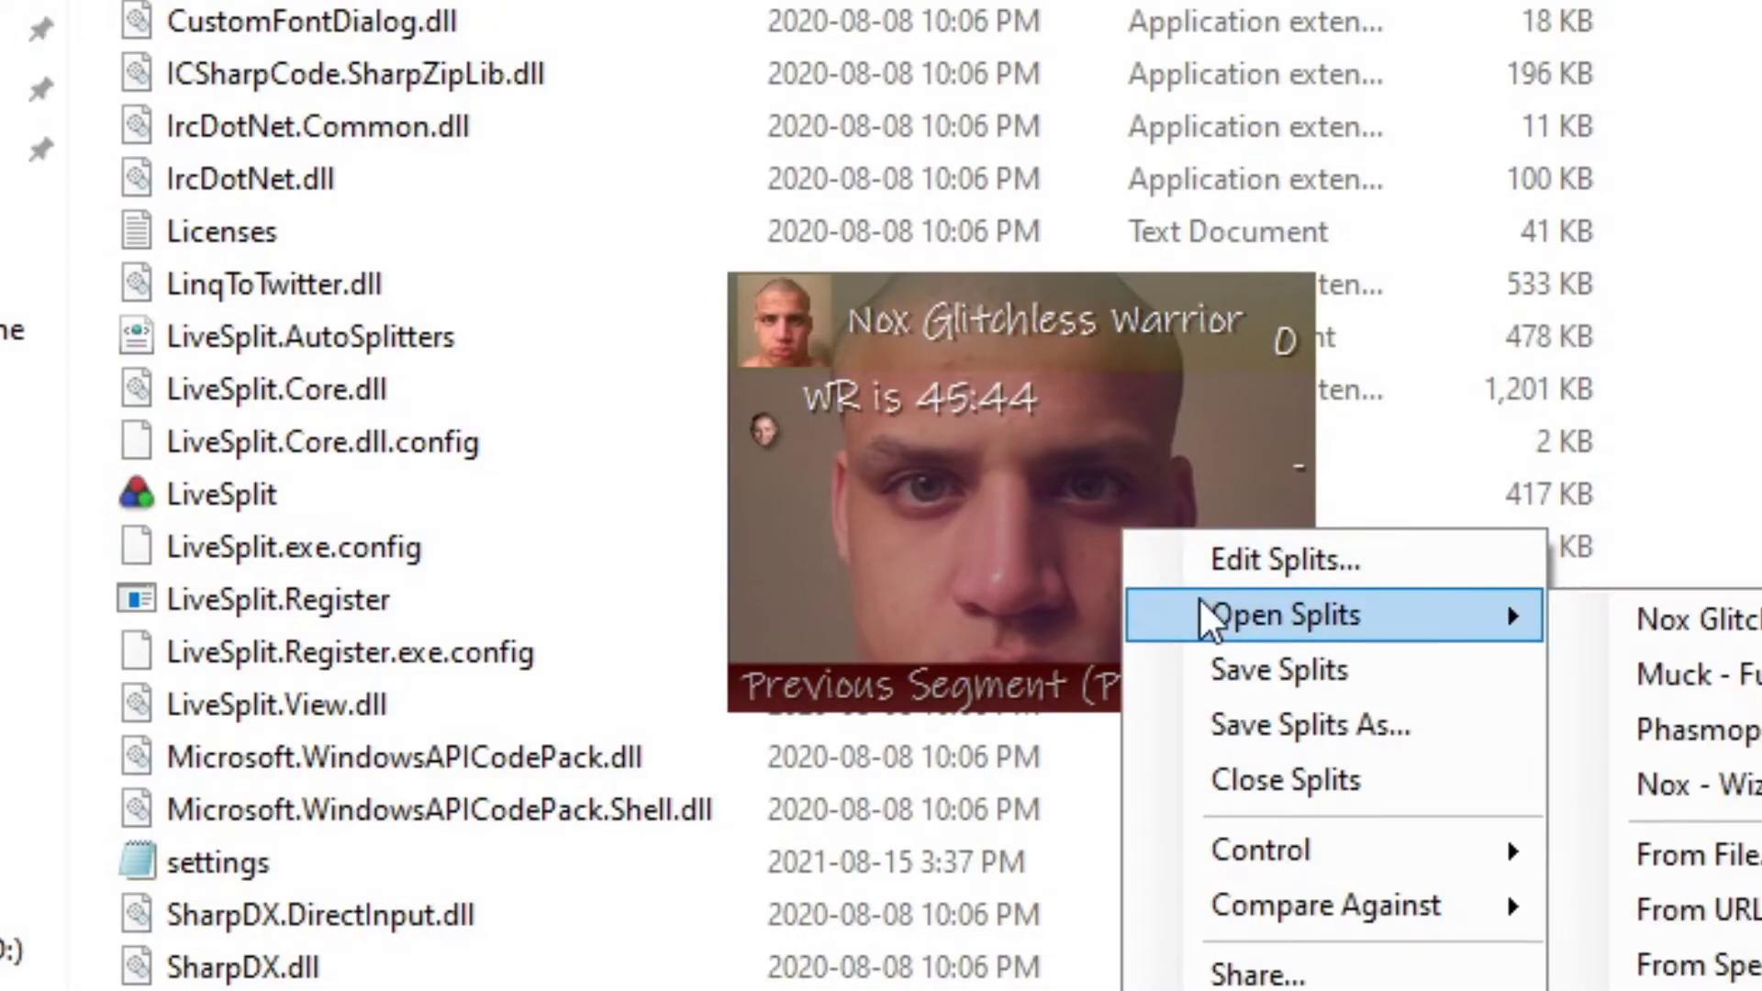
click(1215, 577)
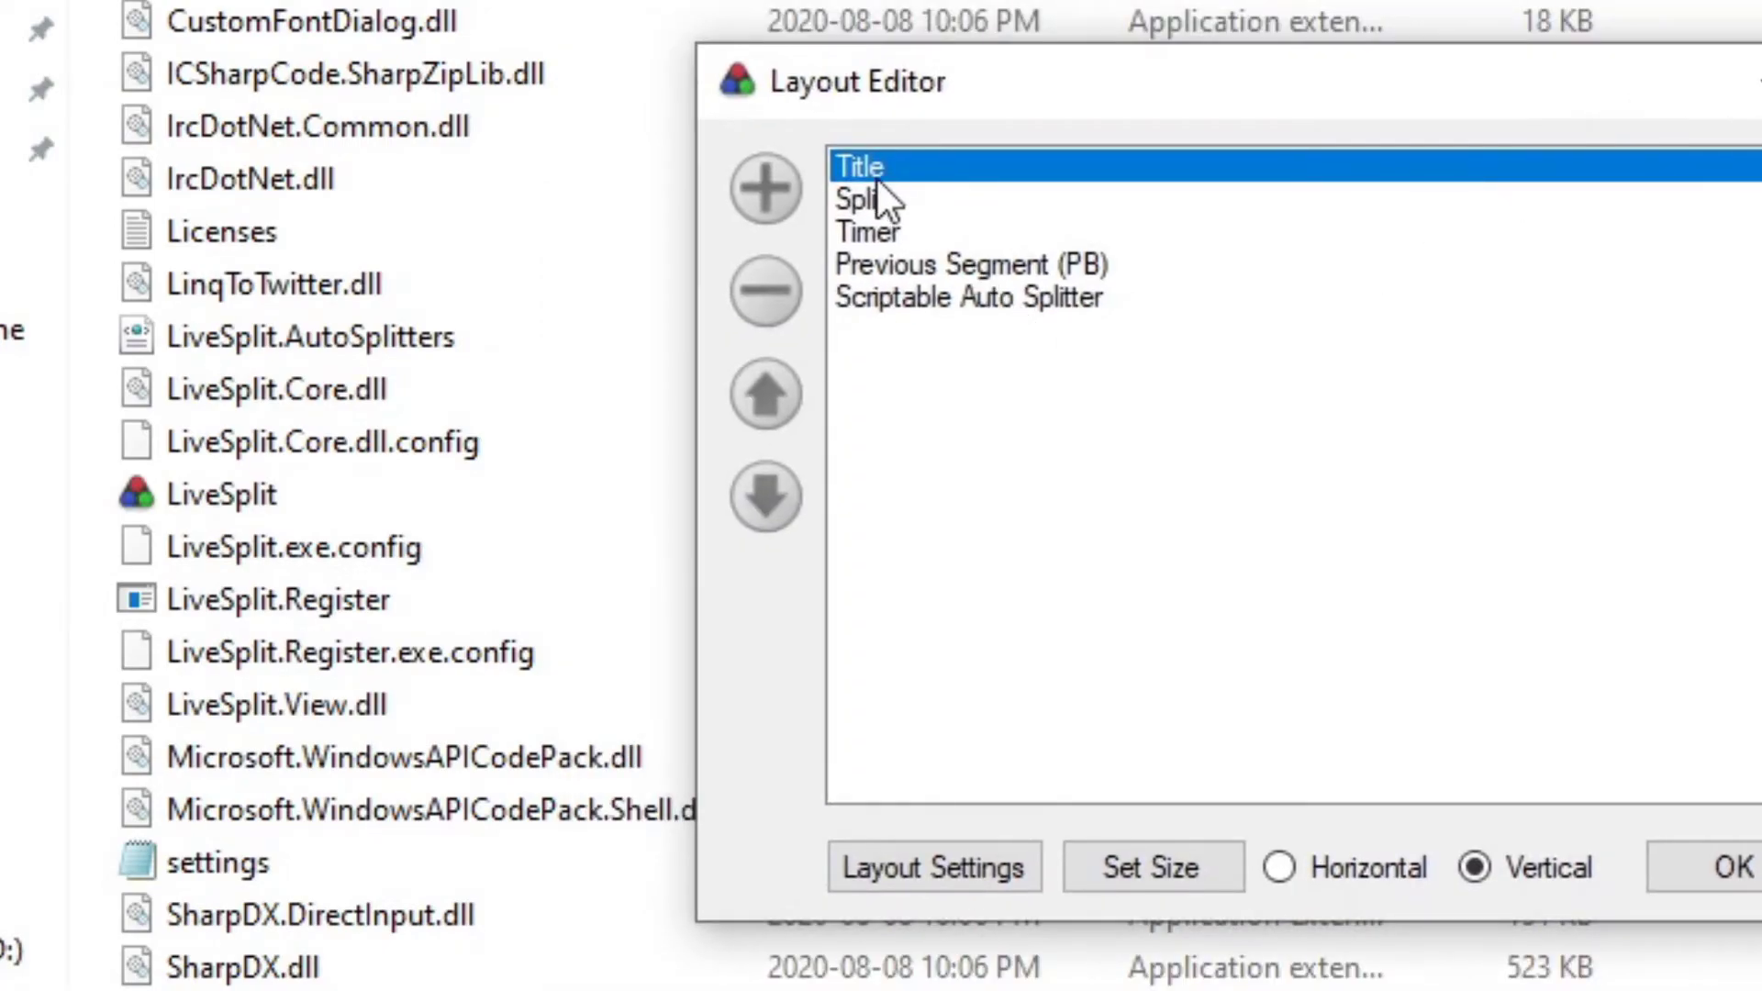
Look over the layout components, then open the Title component's settings
click(897, 204)
click(961, 234)
click(1029, 270)
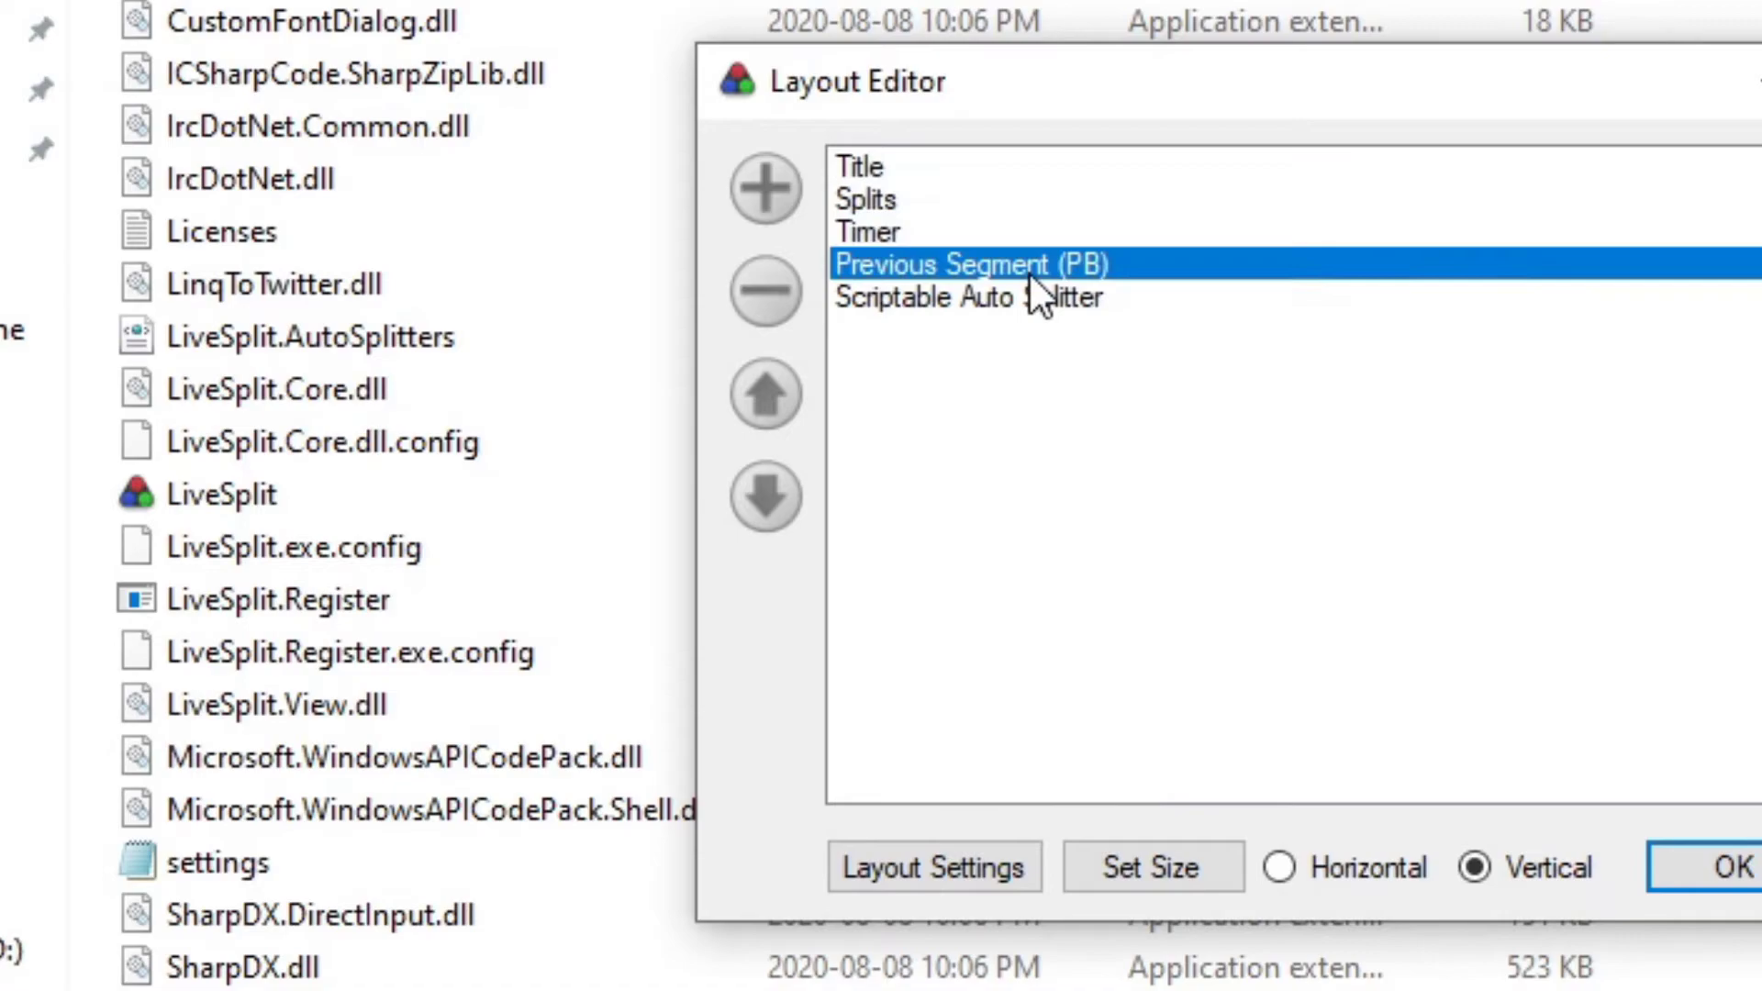
click(1030, 294)
click(969, 194)
double_click(970, 166)
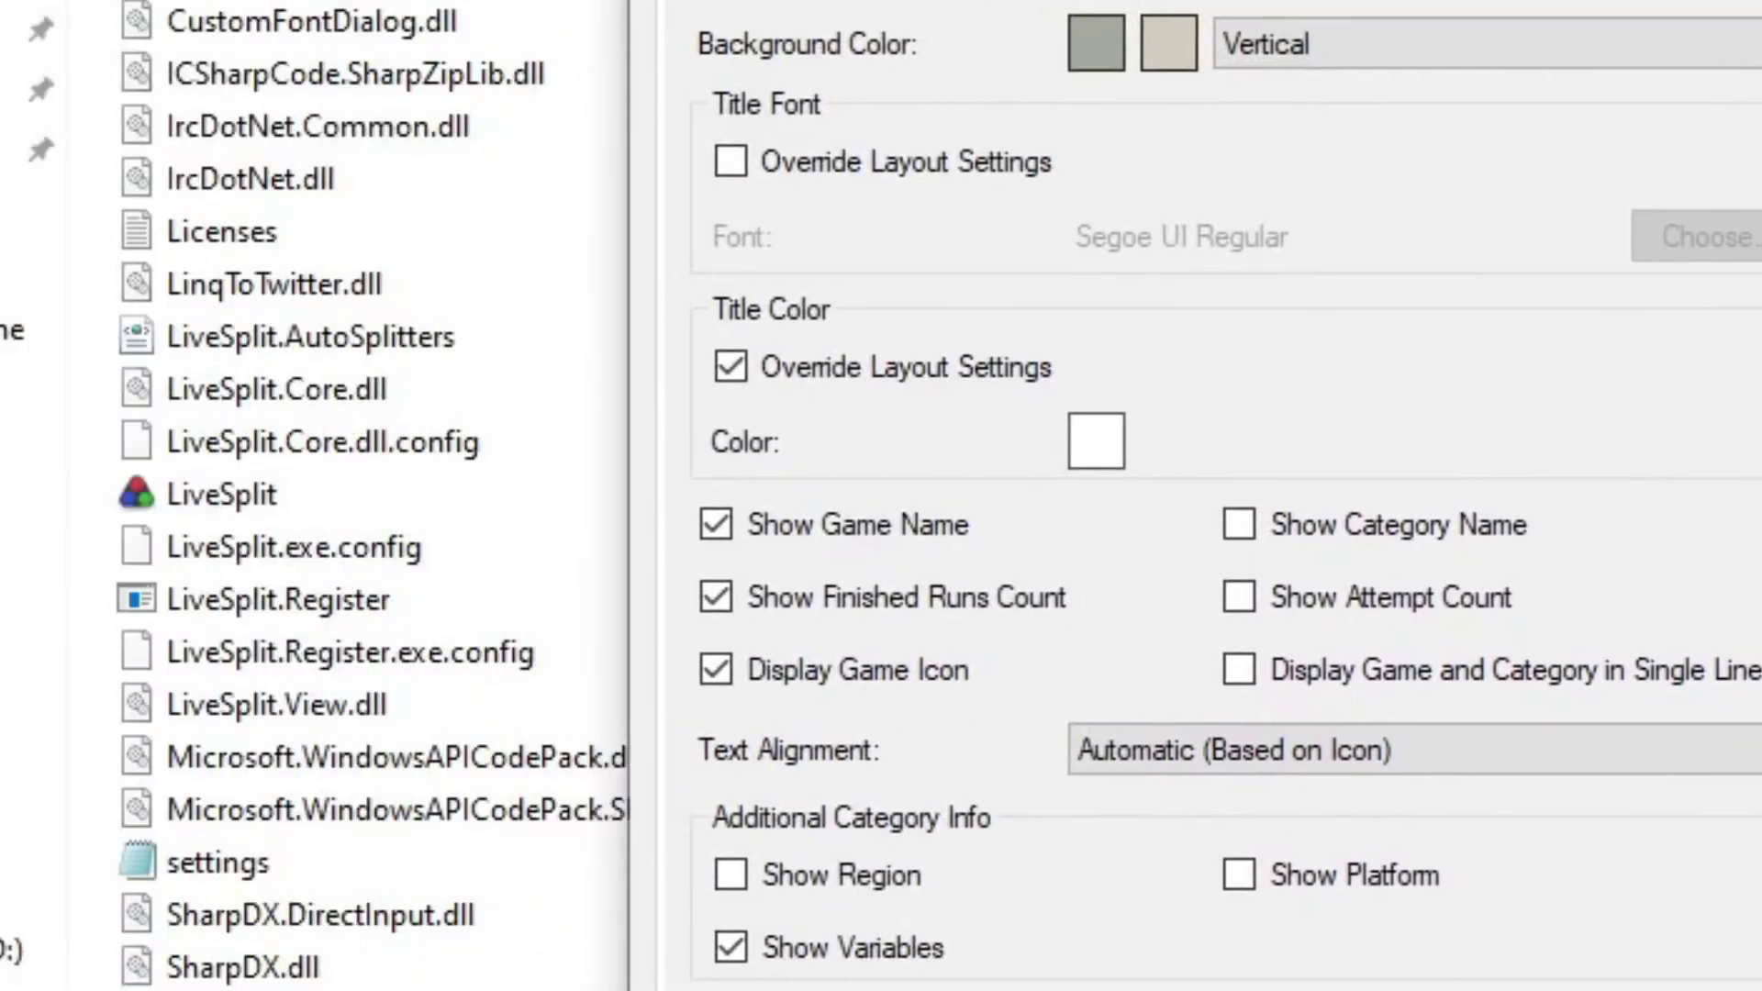
Review the Layout tab, keeping Image as the background, then view the Title settings
drag(1306, 2, 1374, 46)
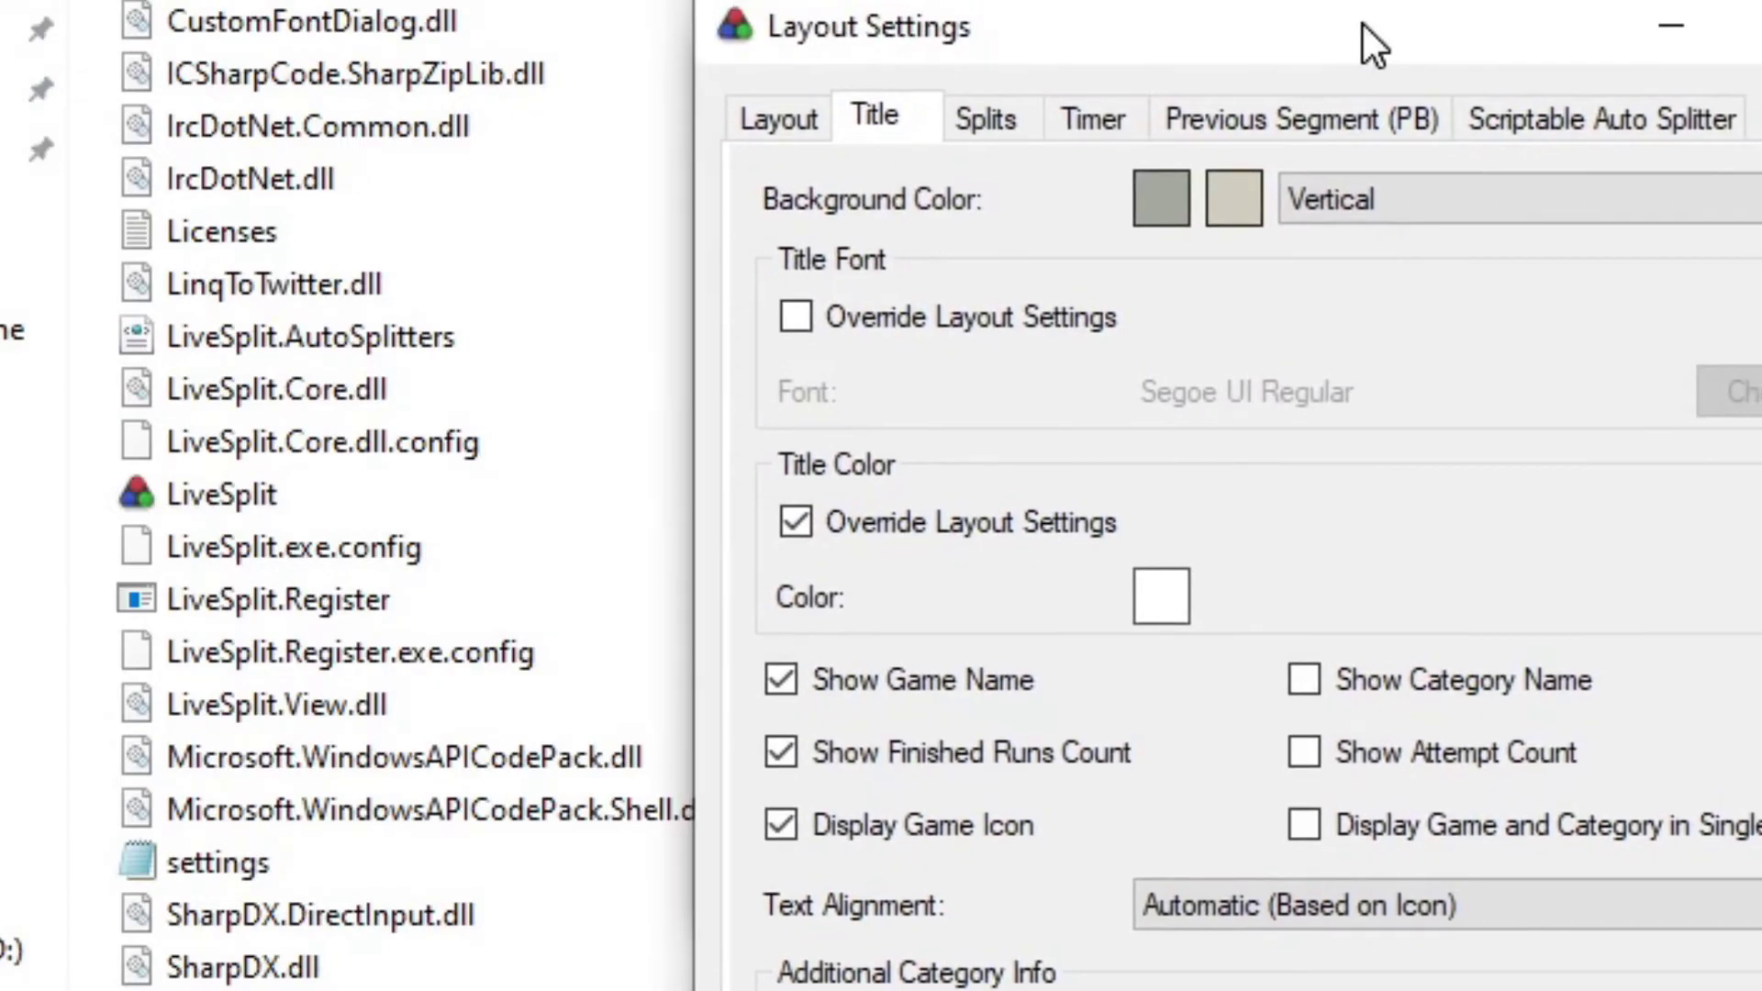
click(741, 131)
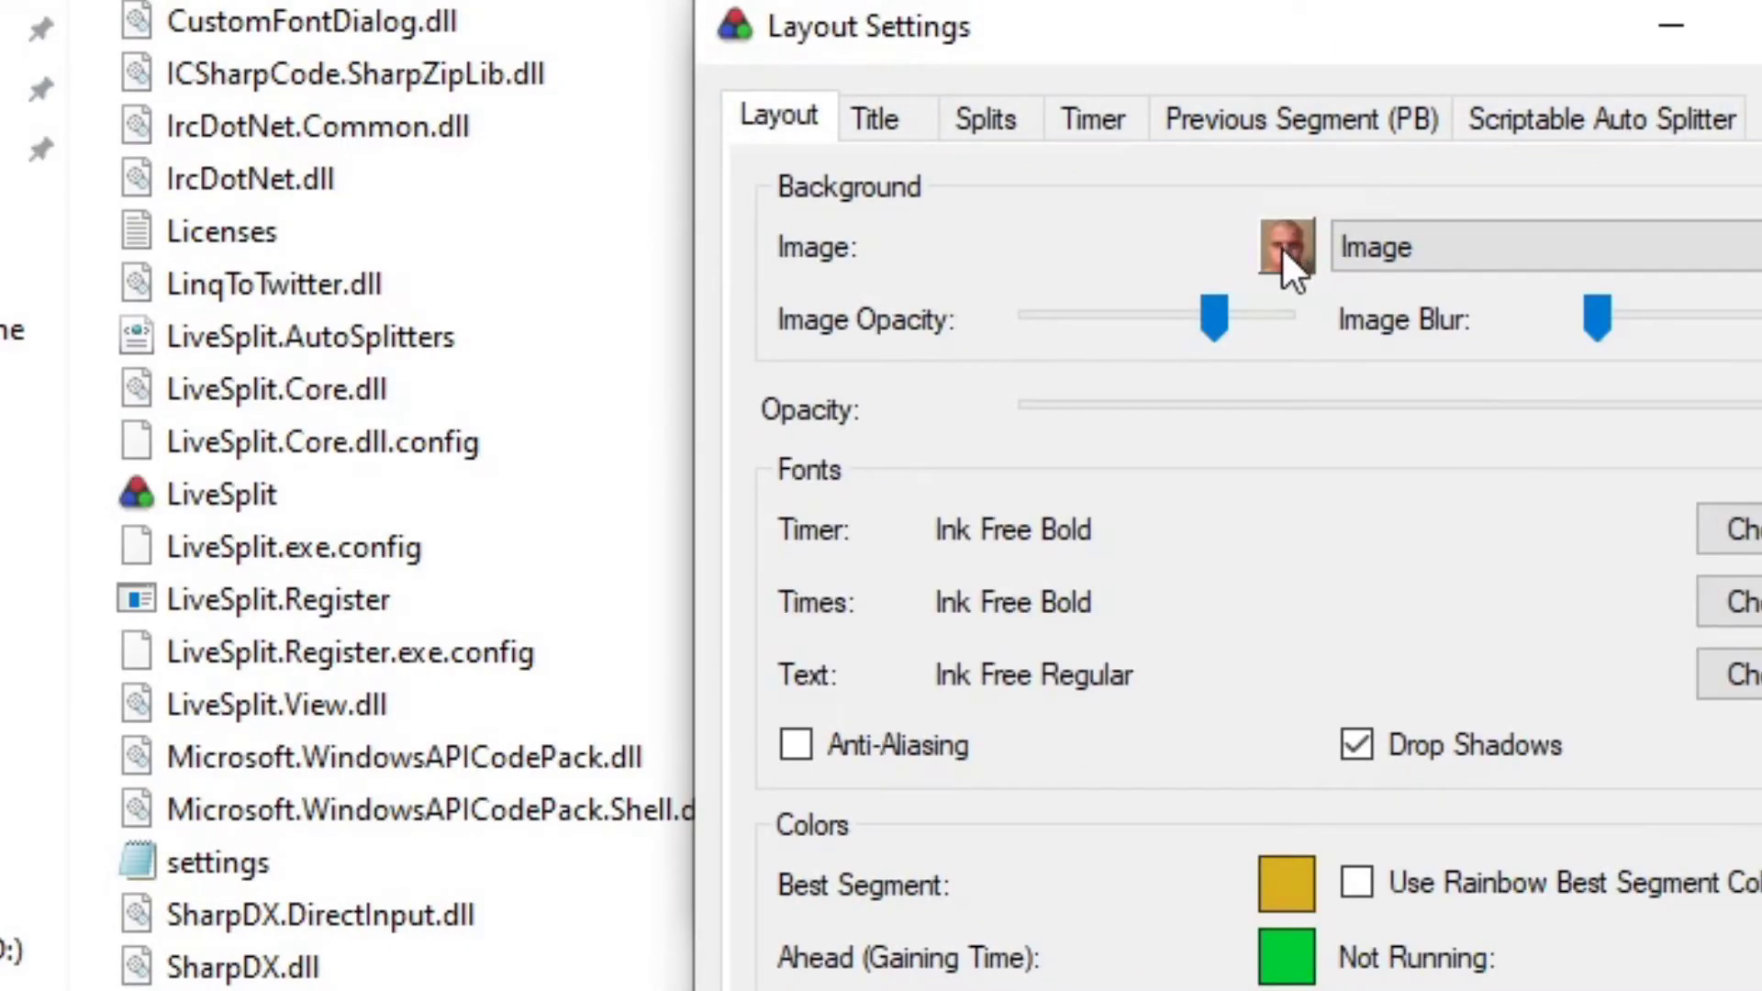
click(1417, 244)
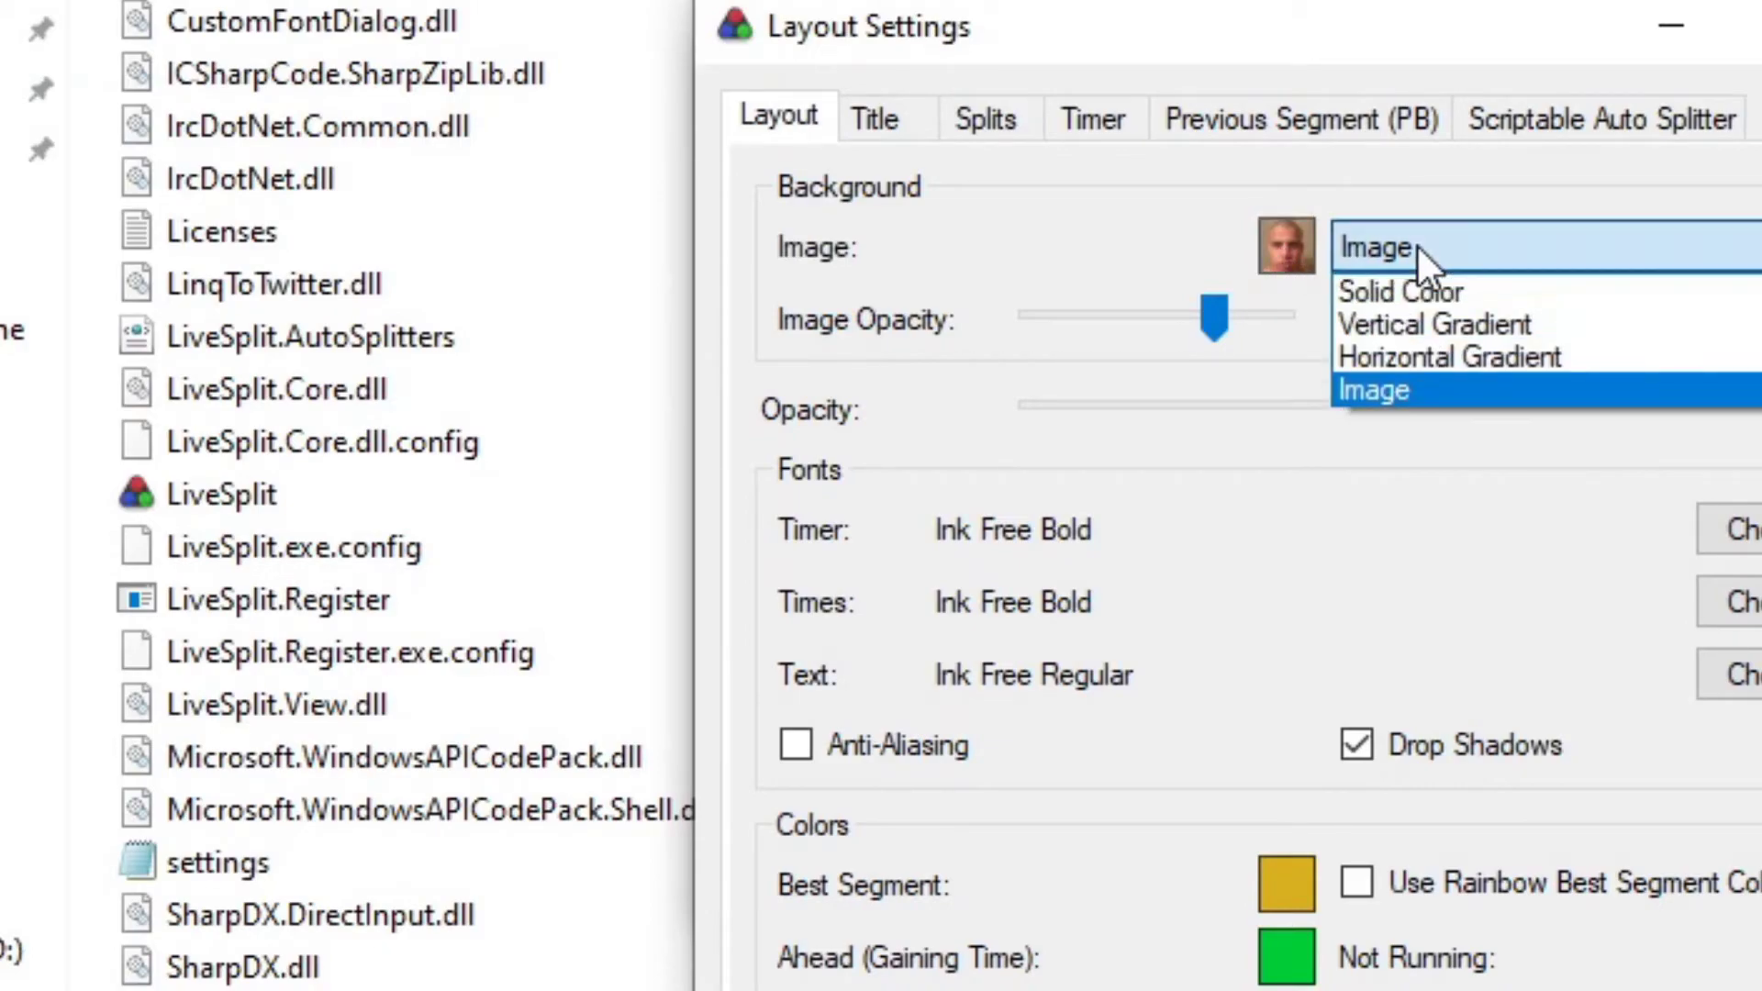
click(1419, 244)
click(886, 127)
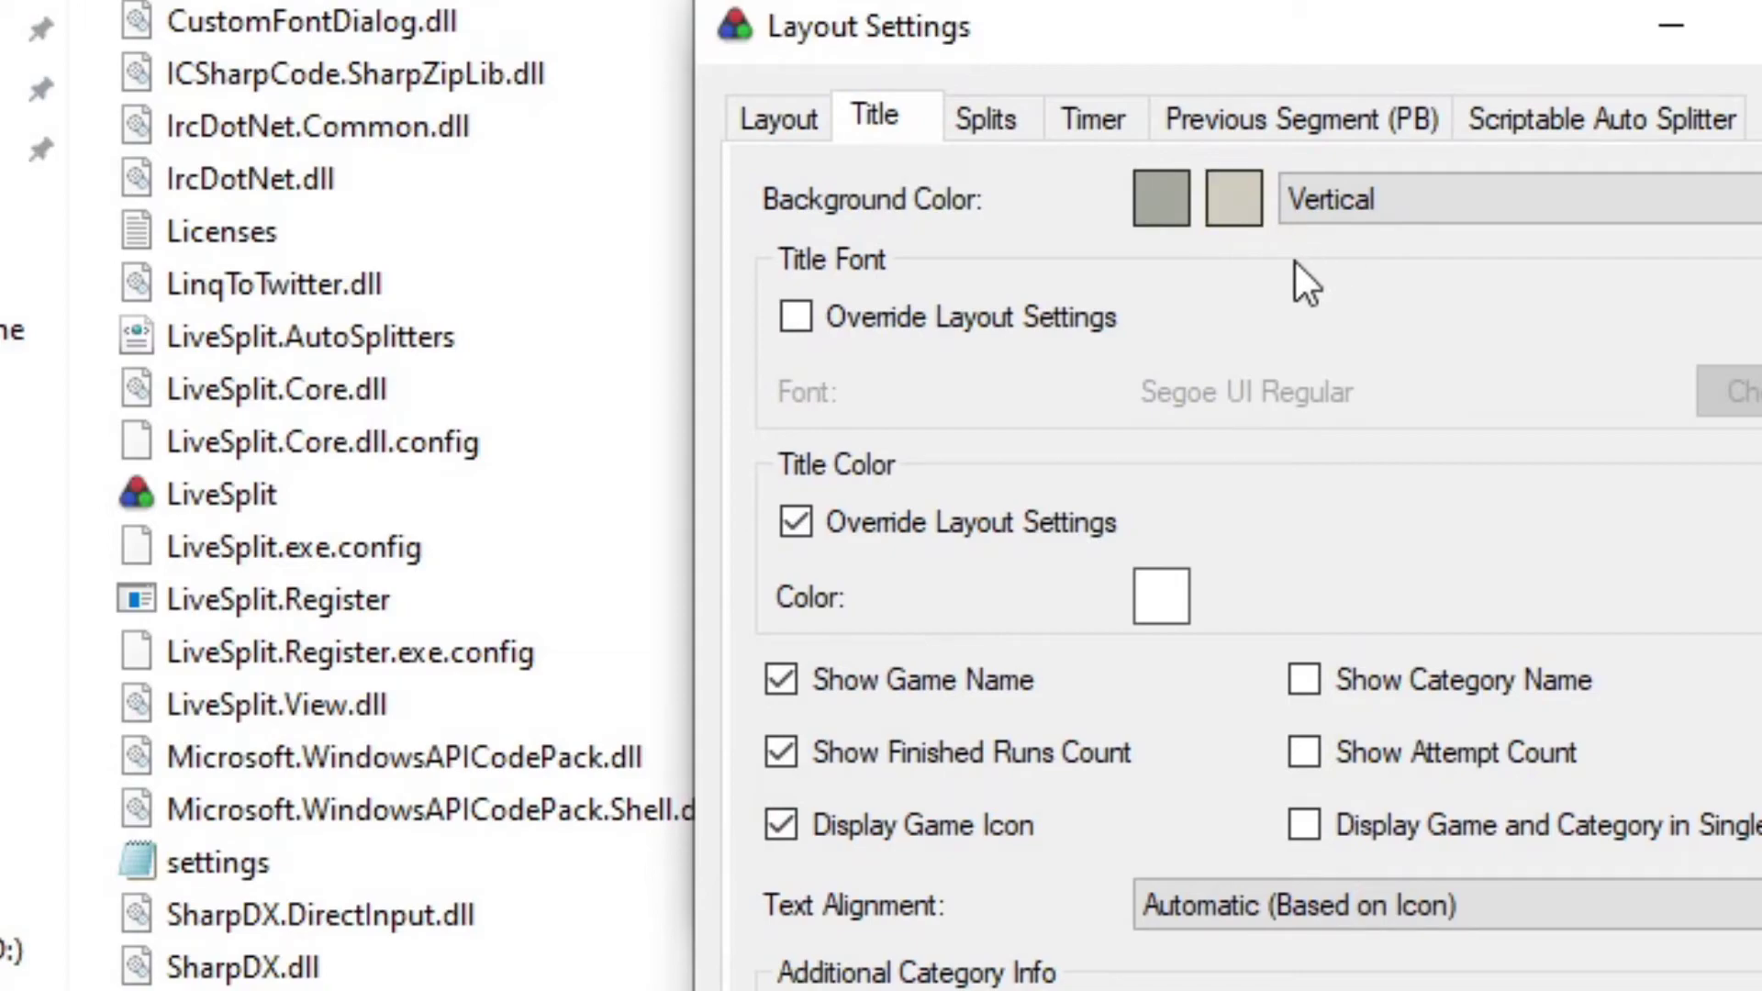
View the Splits settings, then dismiss LiveSplit's menu so the 0.00 timer shows over Nox
click(977, 121)
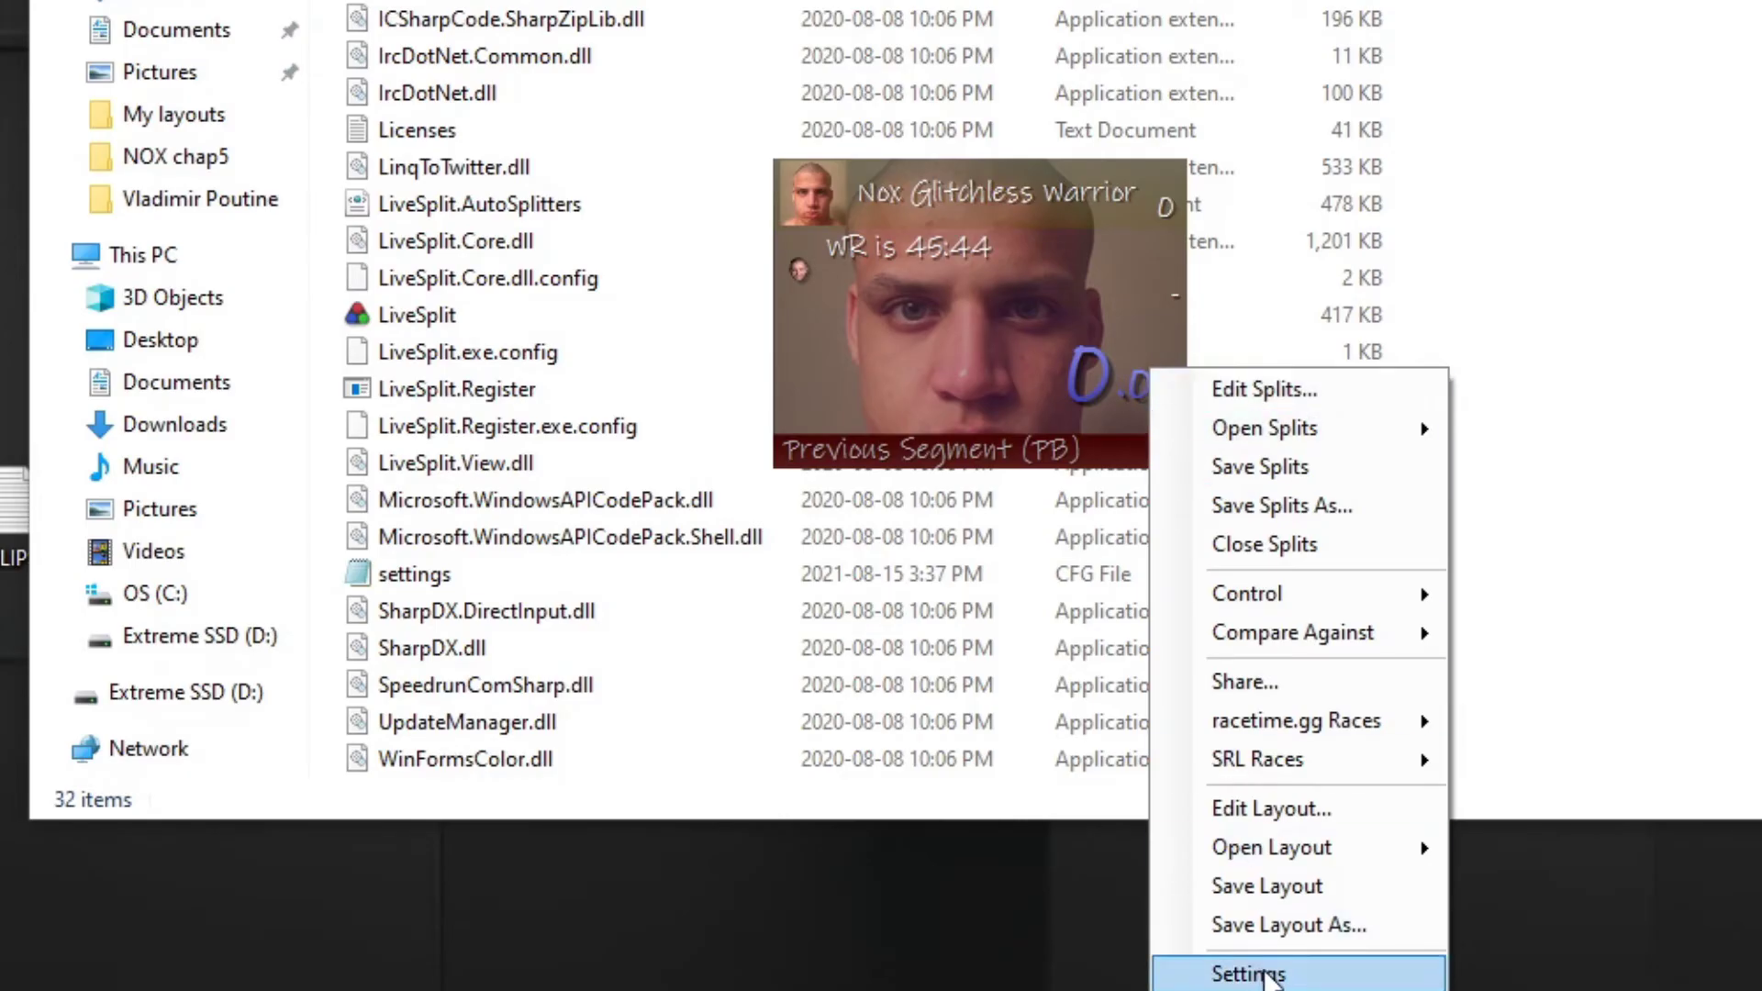
click(1271, 974)
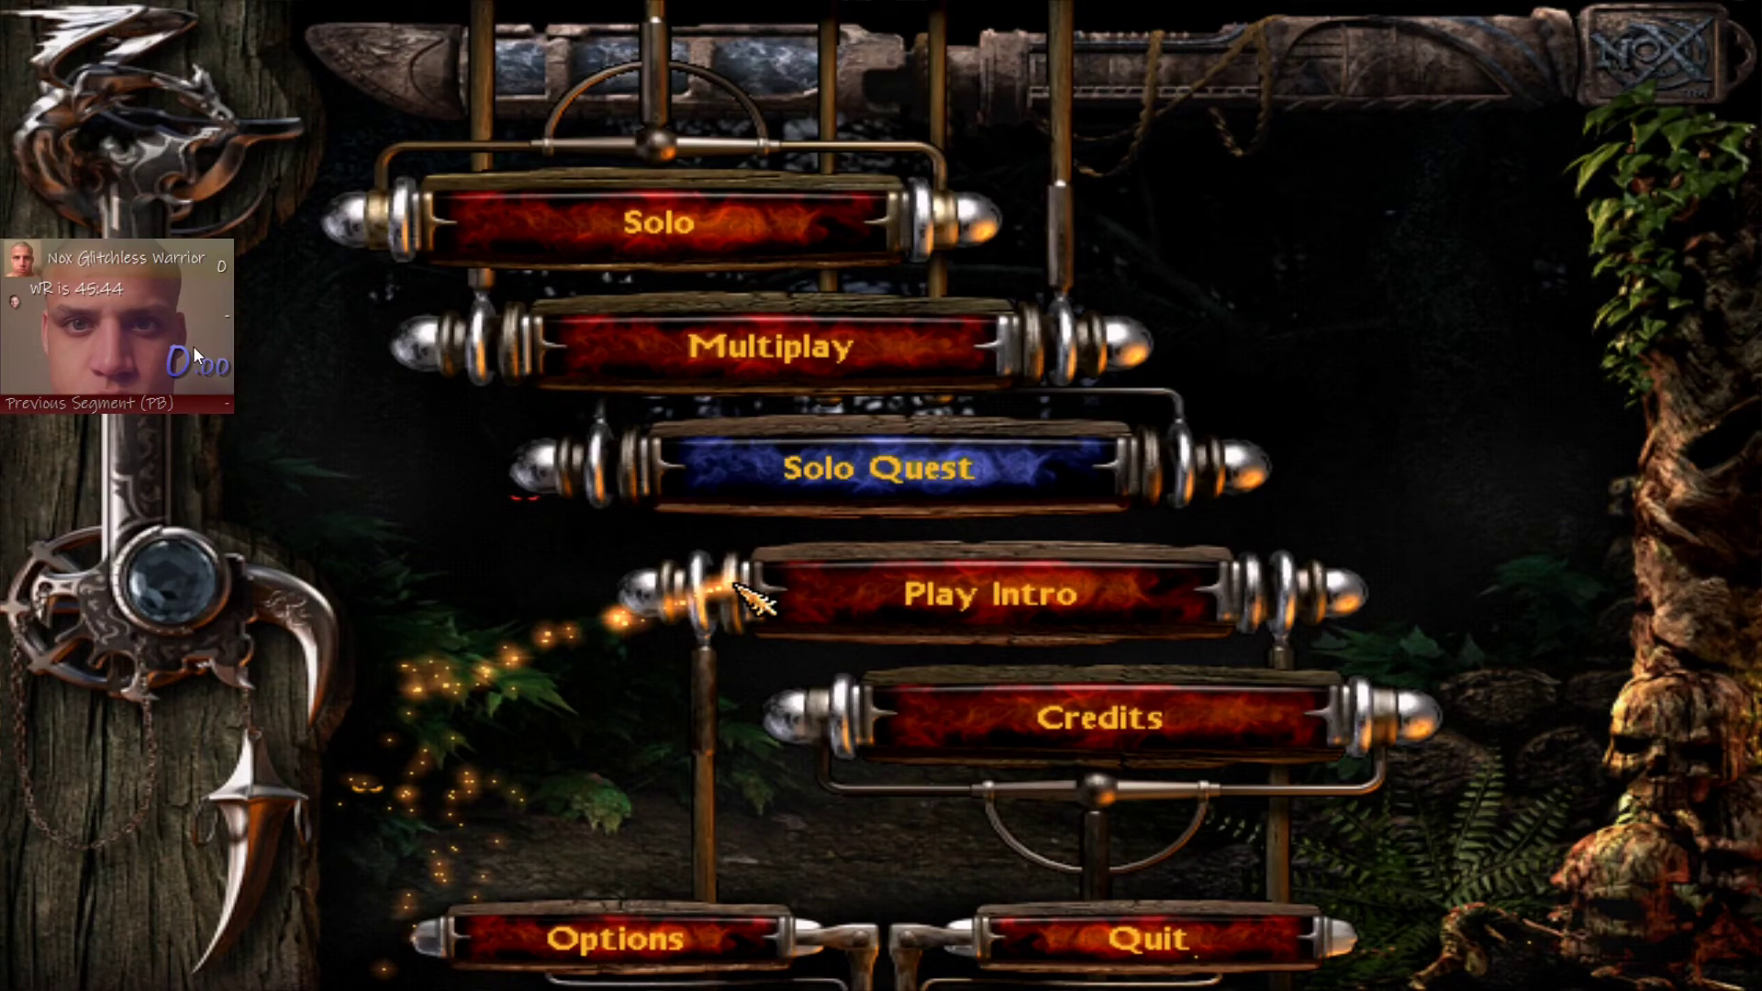
Start the timer with KP_1 and begin a new solo game as the Warrior
key(KP_1)
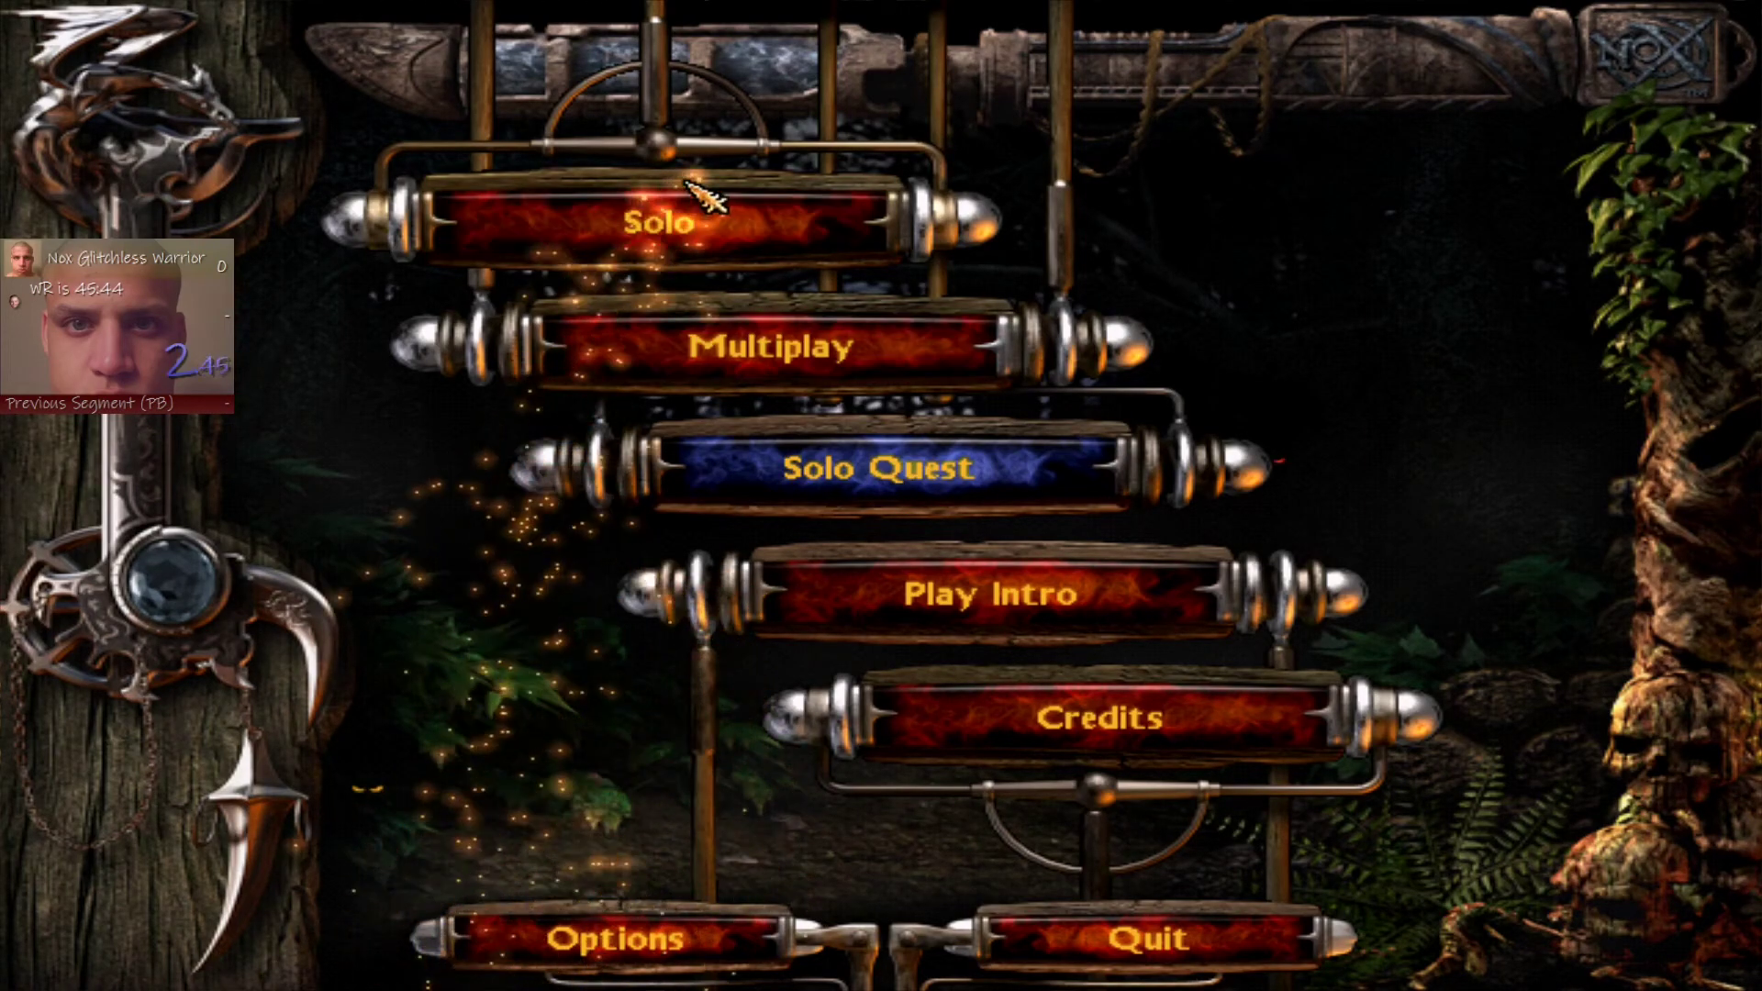
click(697, 216)
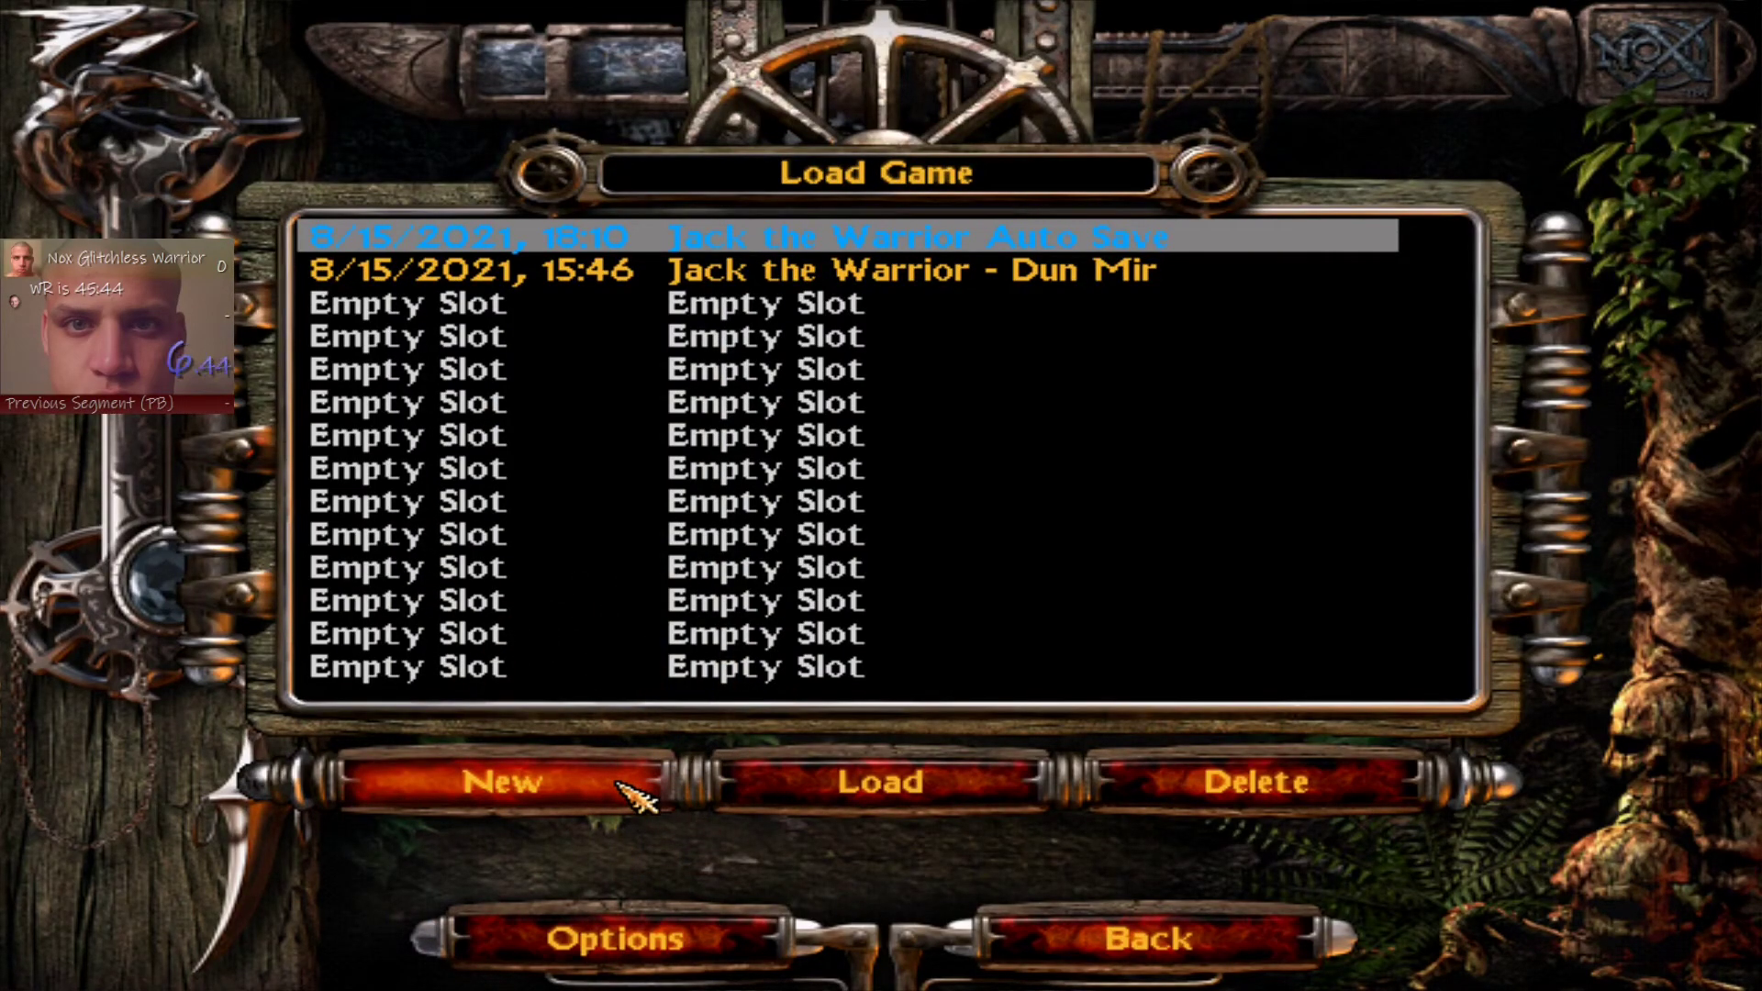
click(619, 788)
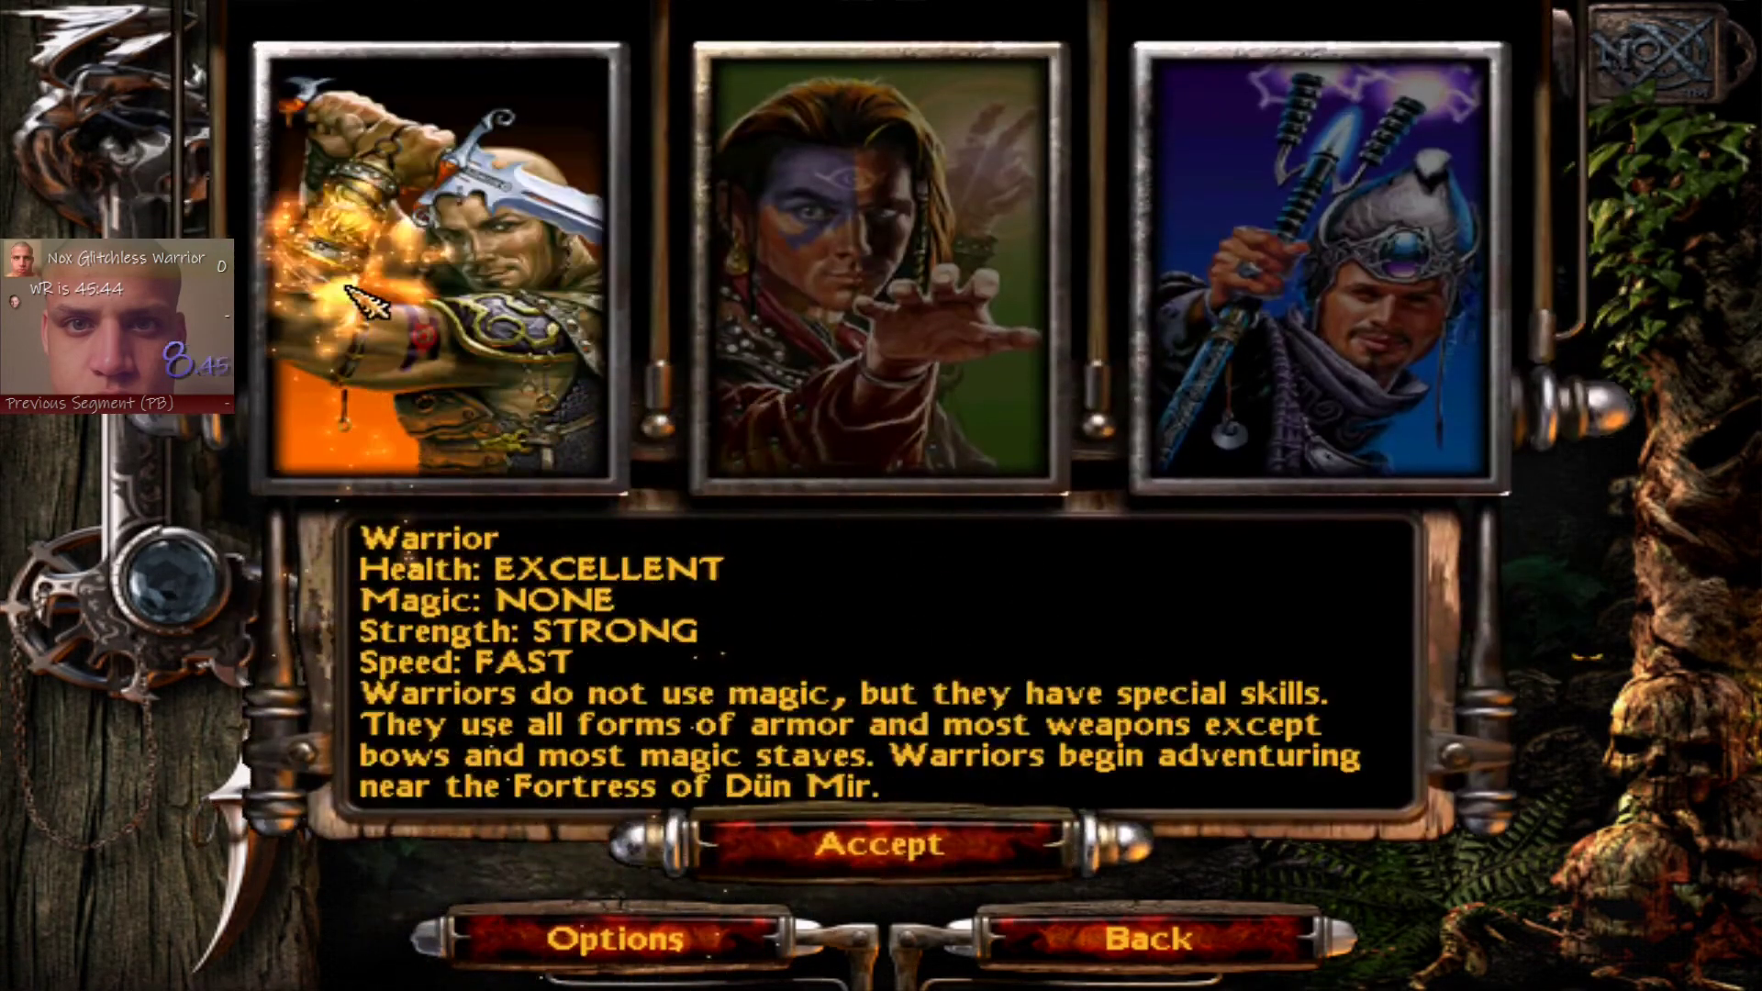
click(944, 868)
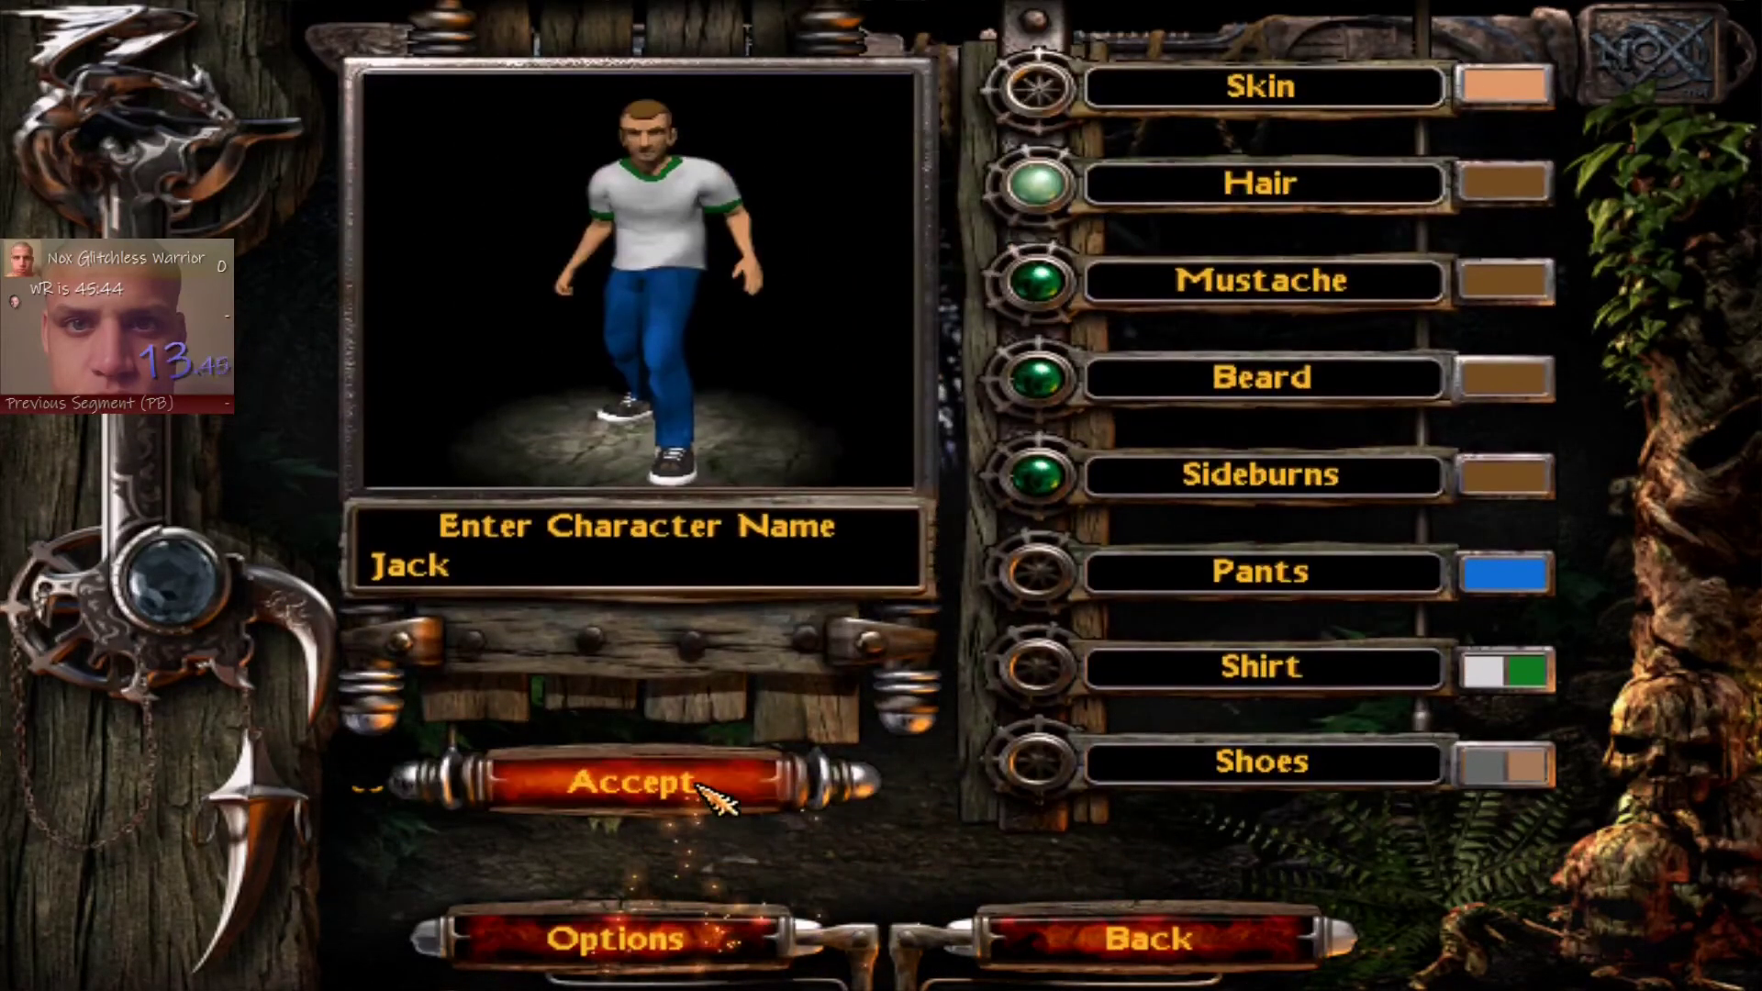
click(714, 795)
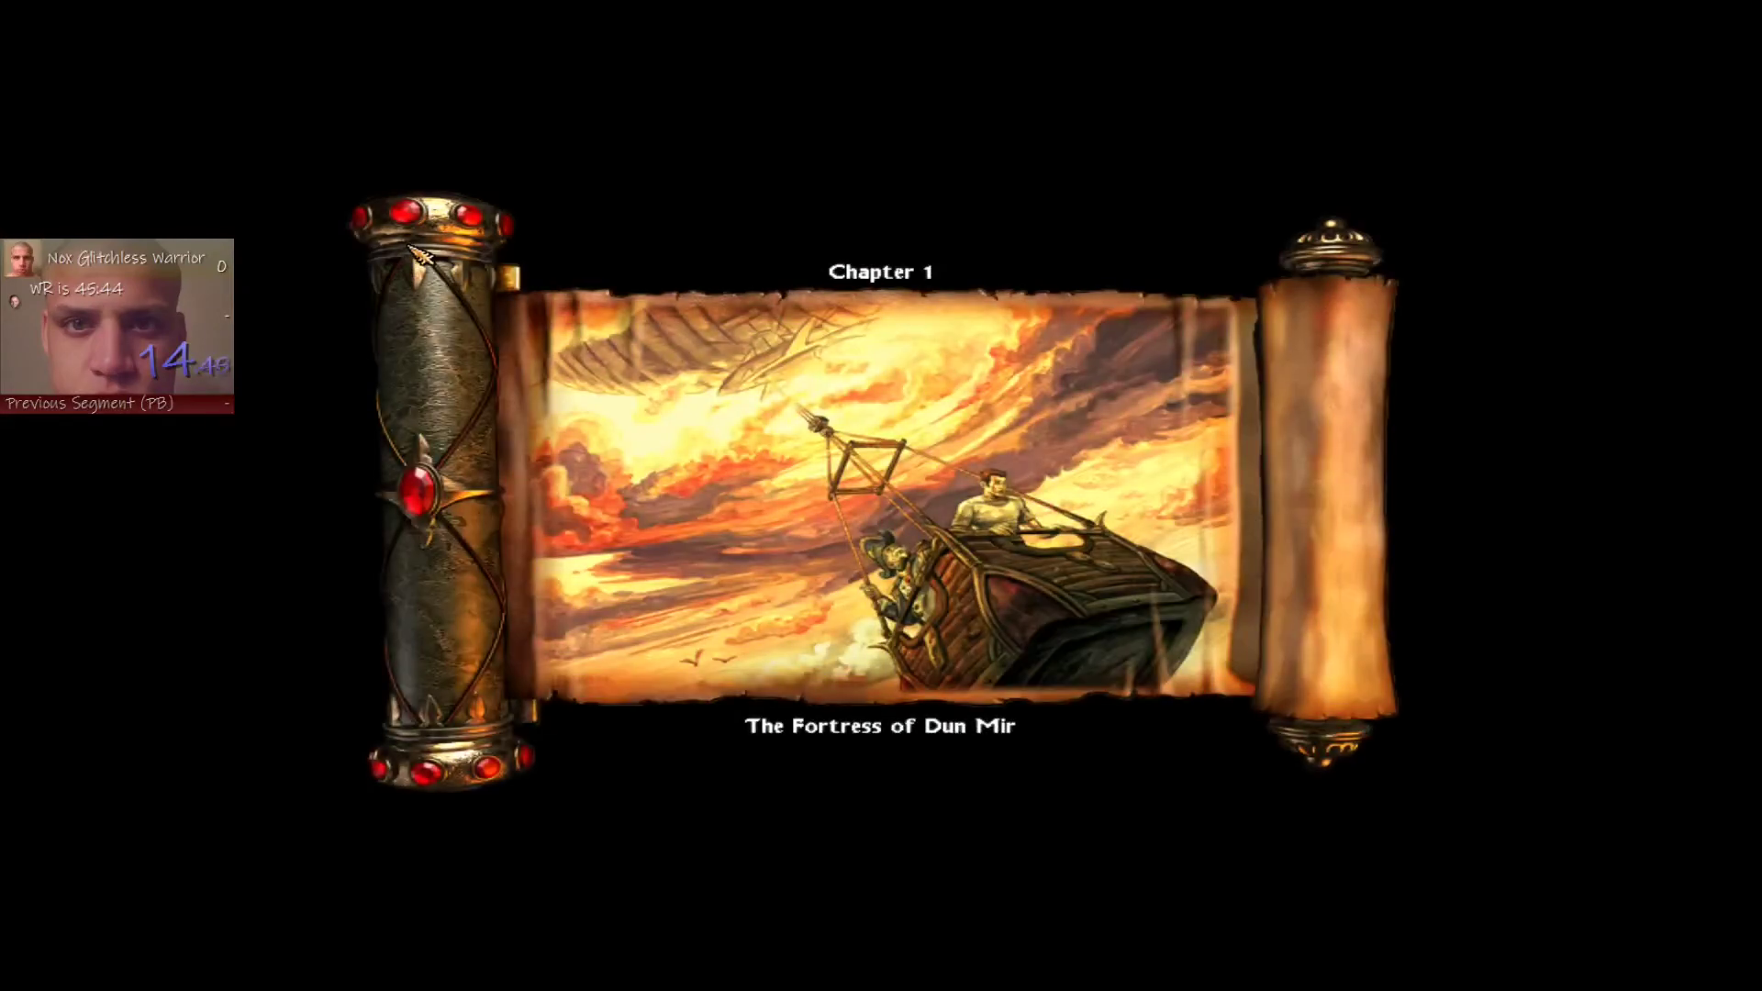
Skip the Chapter 1 scroll, run the warrior up-left, and reset the timer with KP_3
click(544, 309)
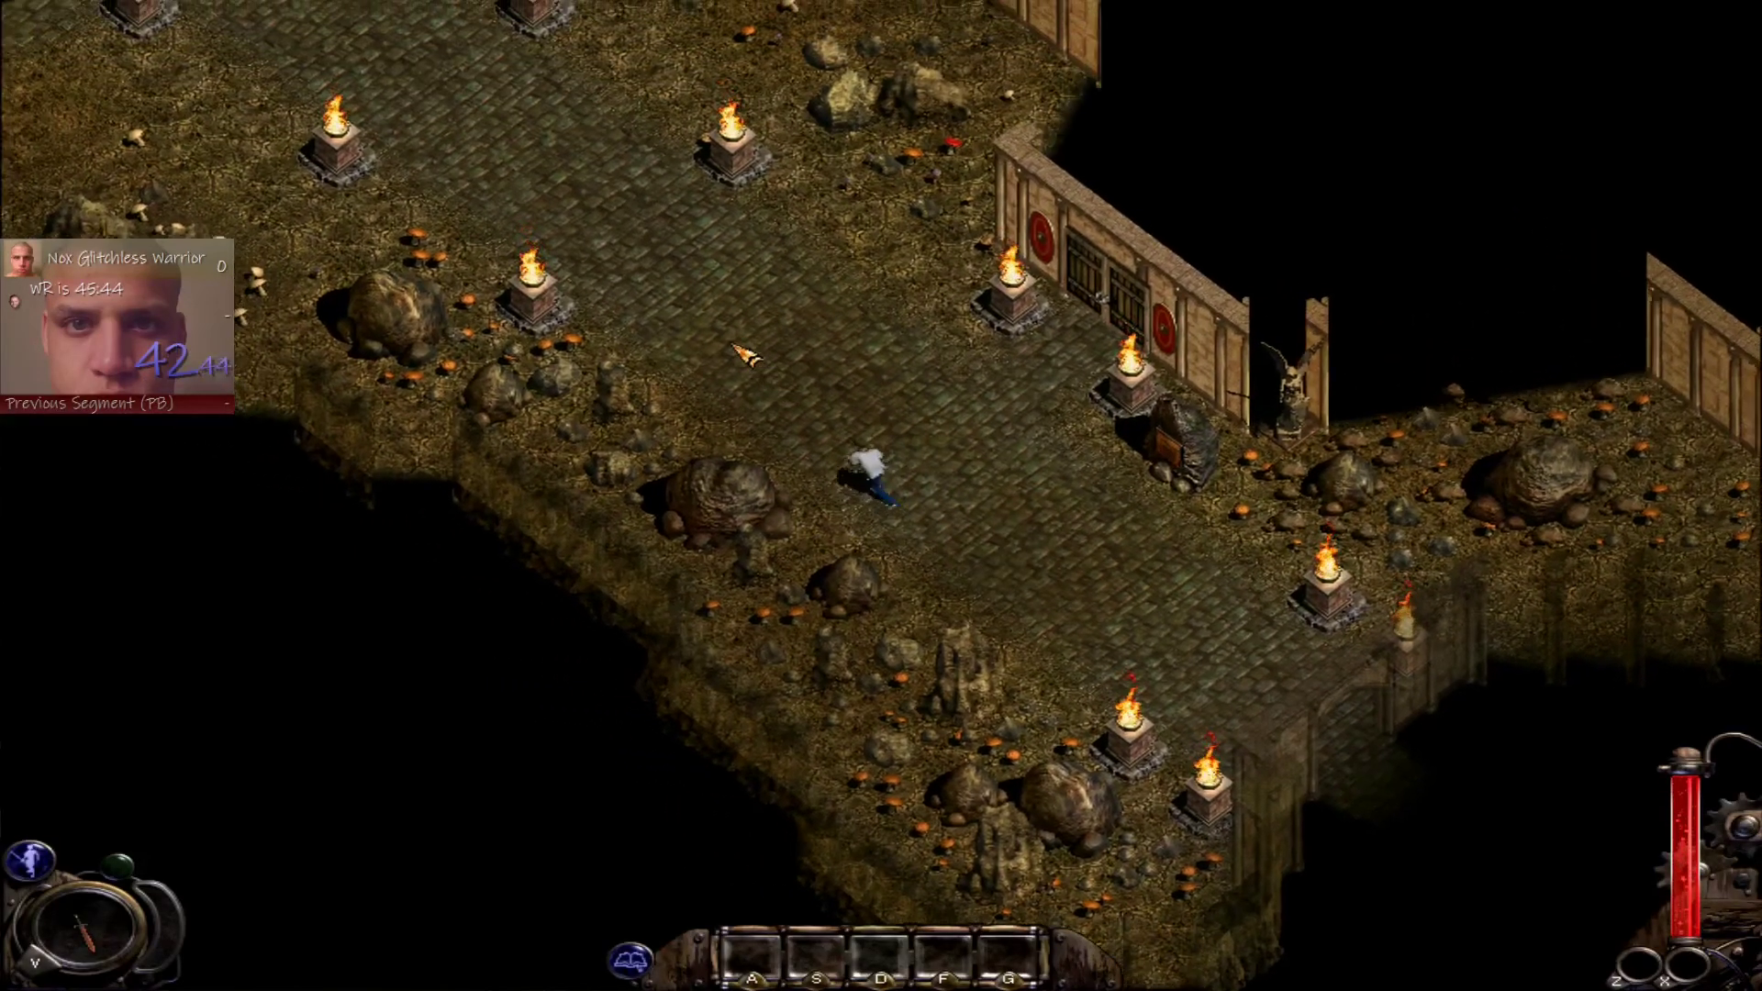
right_click(745, 356)
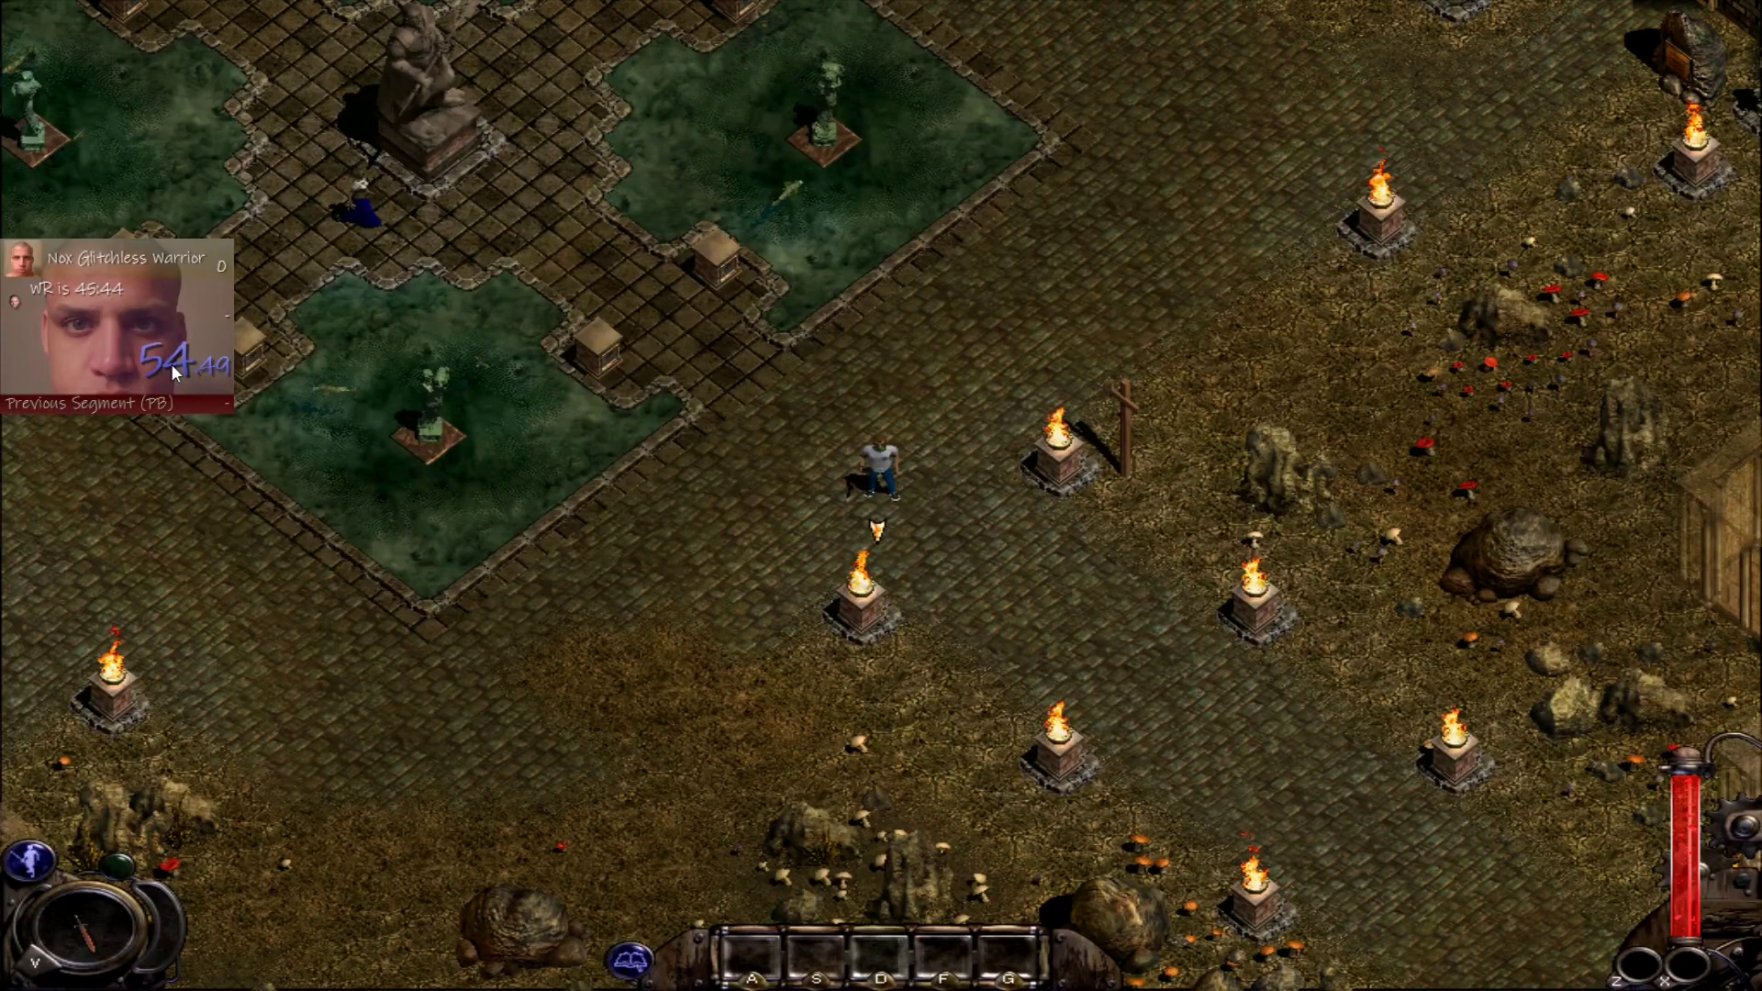
key(KP_3)
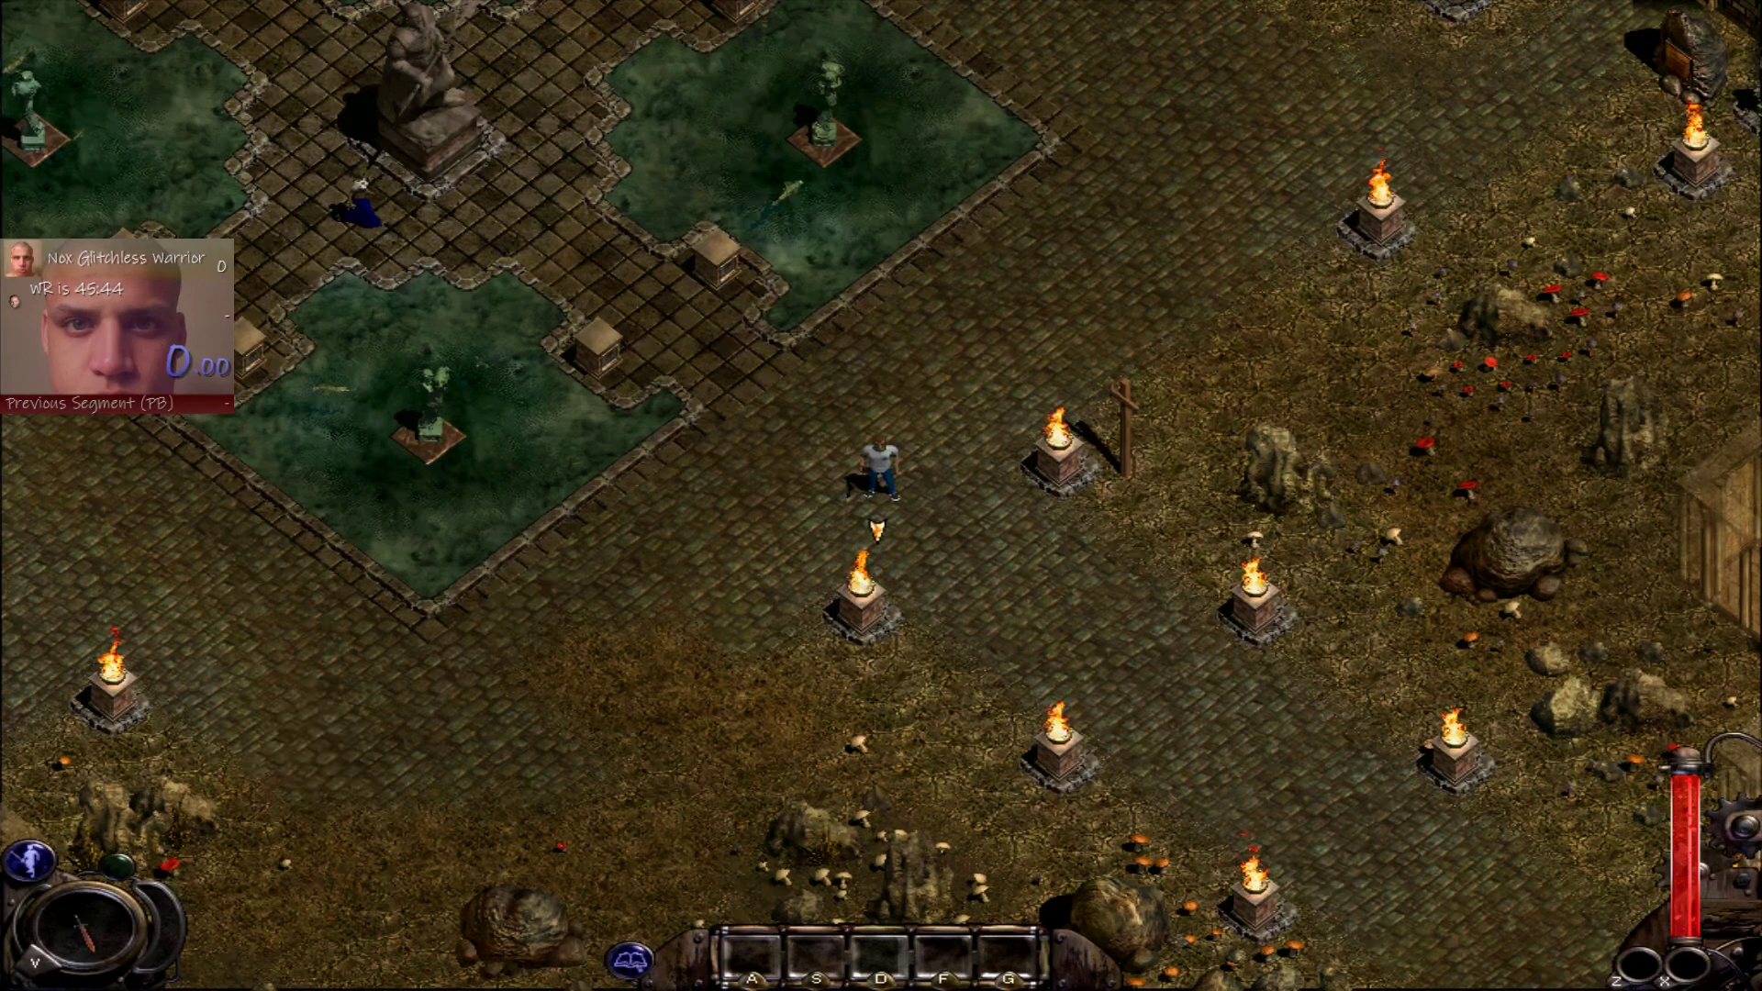